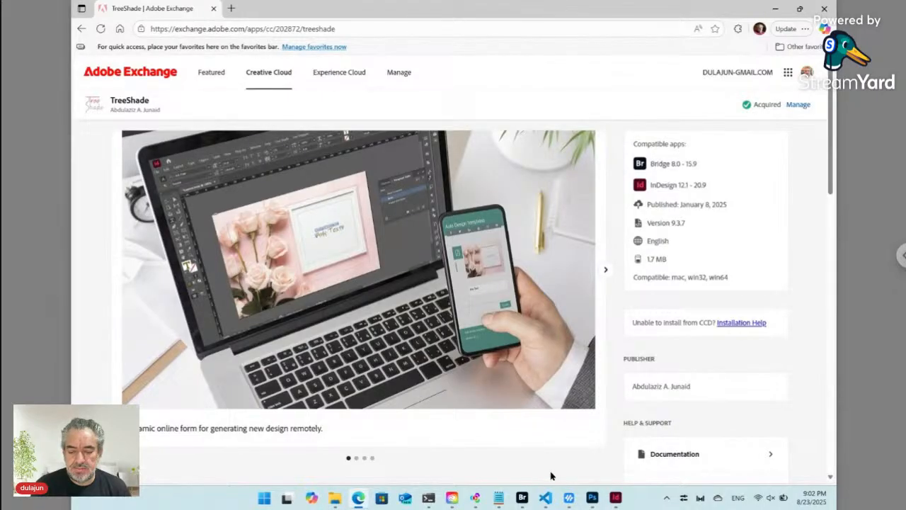
- Check the terminal running the ngrok tunnel, then return to the browser
{"action": "mouse_move", "coordinate": [431, 501]}
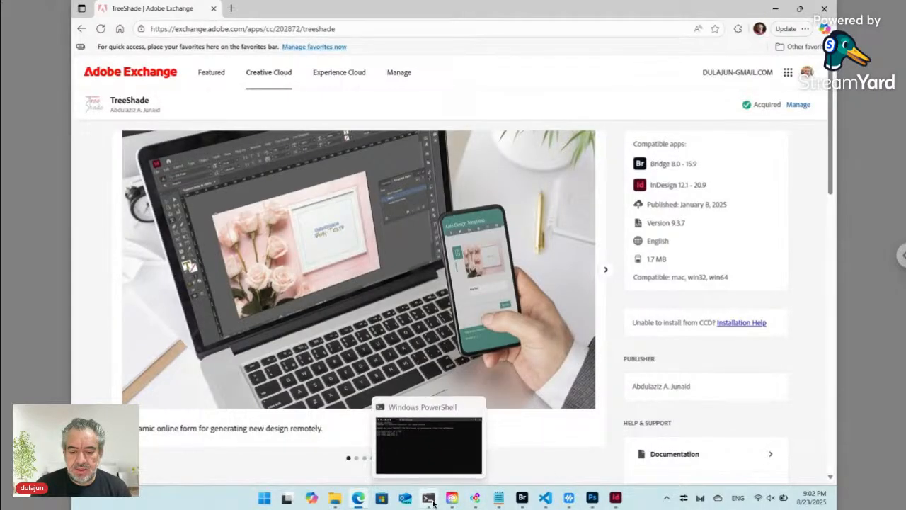
{"action": "left_click", "coordinate": [430, 500]}
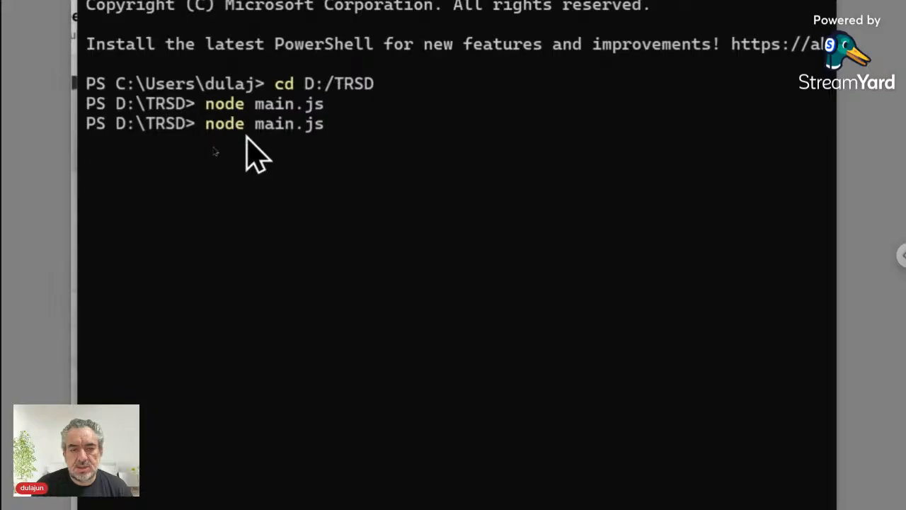
{"action": "scroll", "coordinate": [262, 68], "scroll_direction": "up", "scroll_amount": 3}
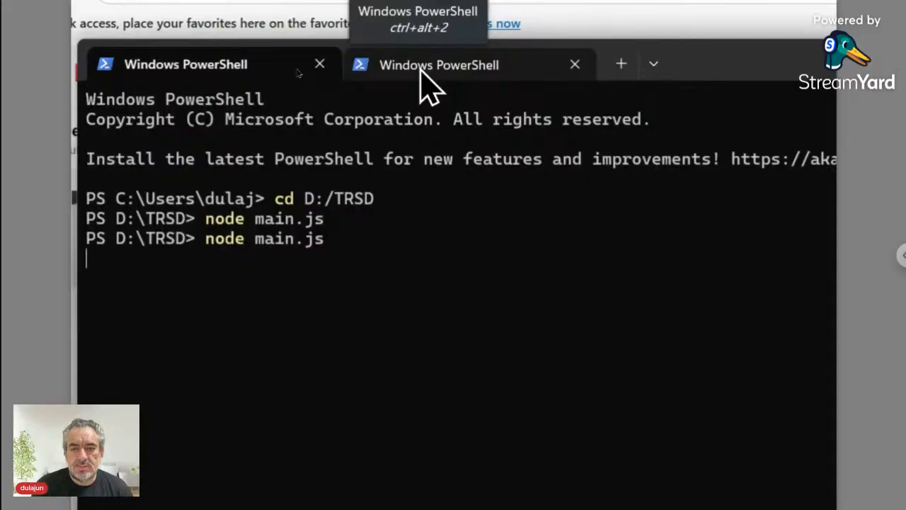
{"action": "left_click", "coordinate": [427, 83]}
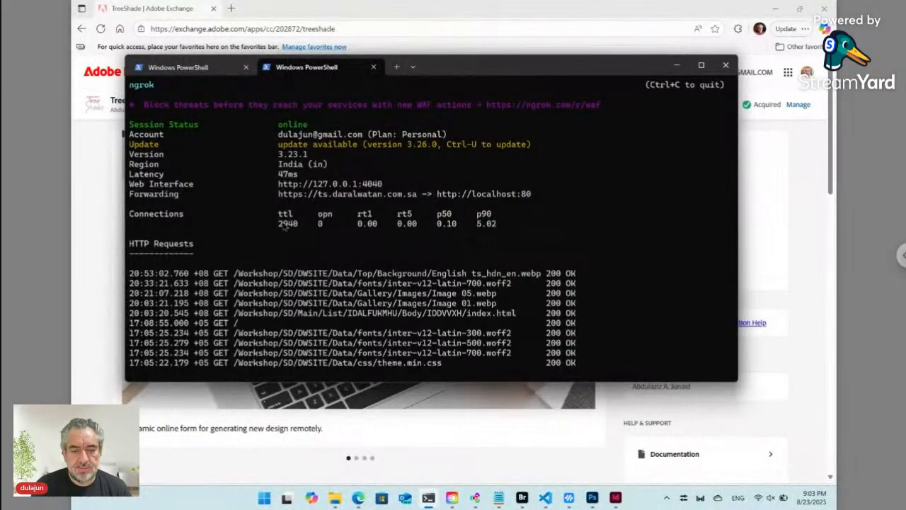
{"action": "left_click", "coordinate": [113, 261]}
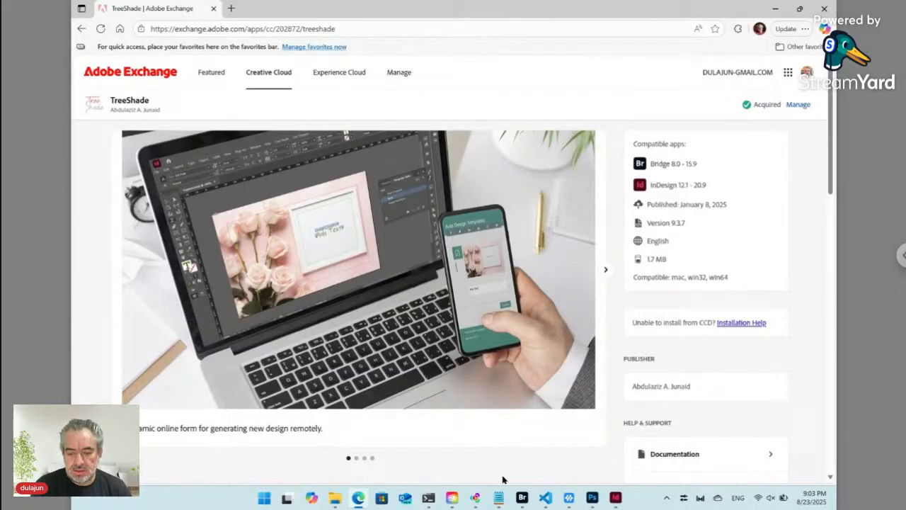
- In Bridge, go up to Workshop, add a new folder named 'Card' and open it
{"action": "left_click", "coordinate": [524, 498]}
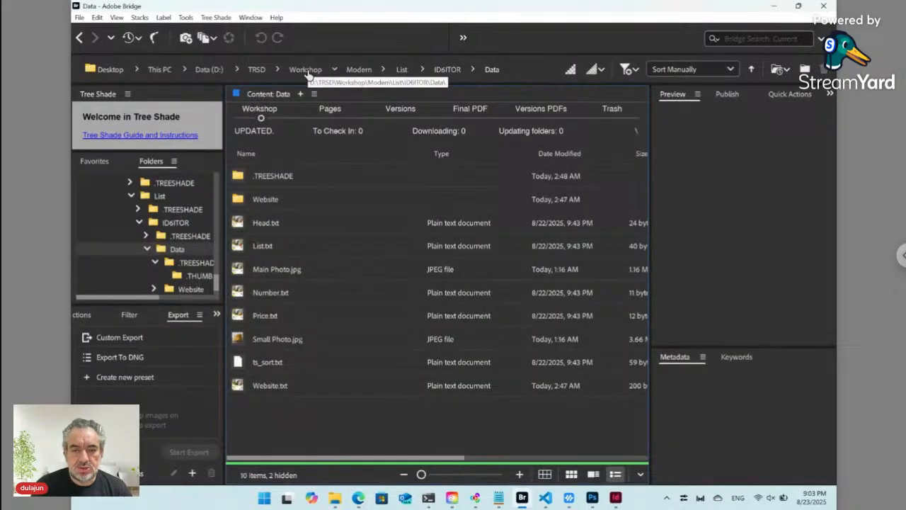
{"action": "left_click", "coordinate": [306, 69]}
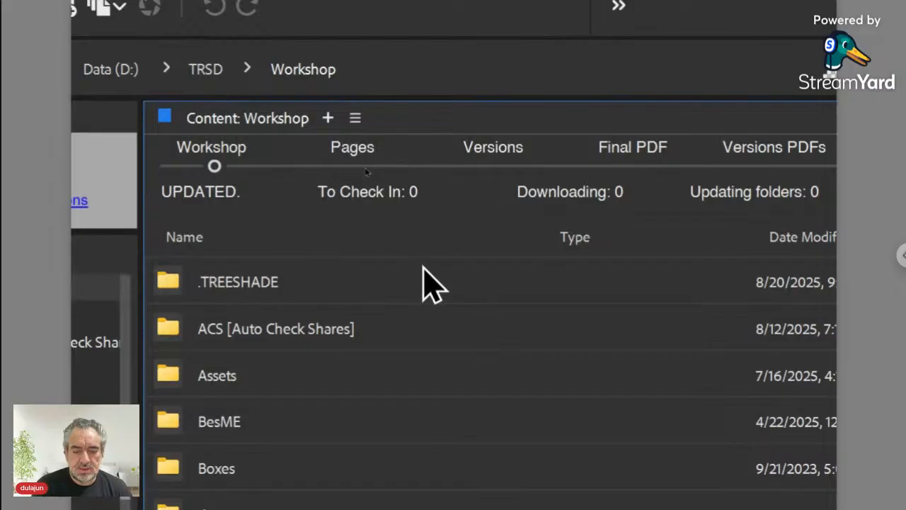
{"action": "scroll", "coordinate": [431, 283], "scroll_direction": "down", "scroll_amount": 5}
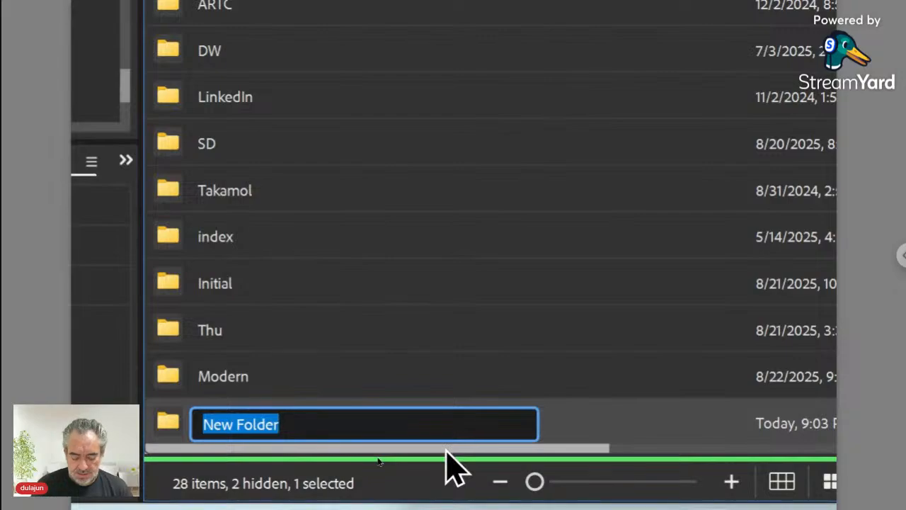
{"action": "type", "text": "Card"}
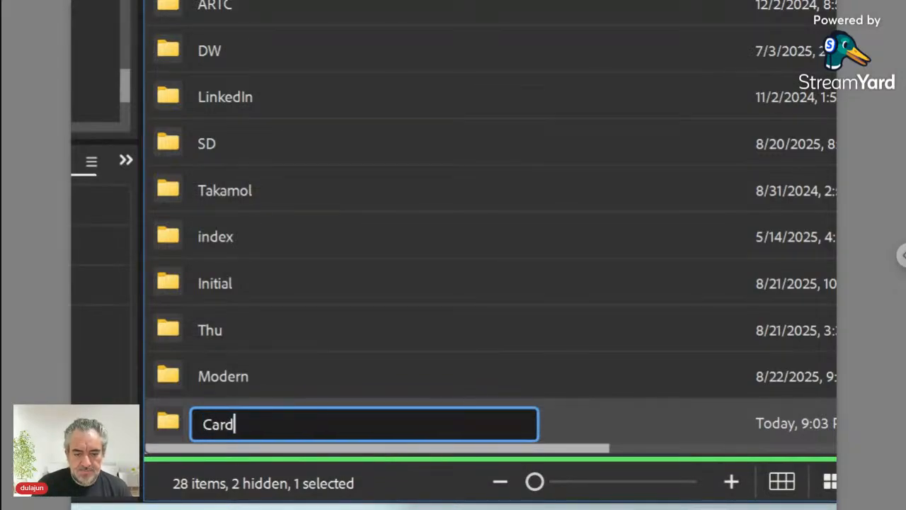
{"action": "key", "text": "Return"}
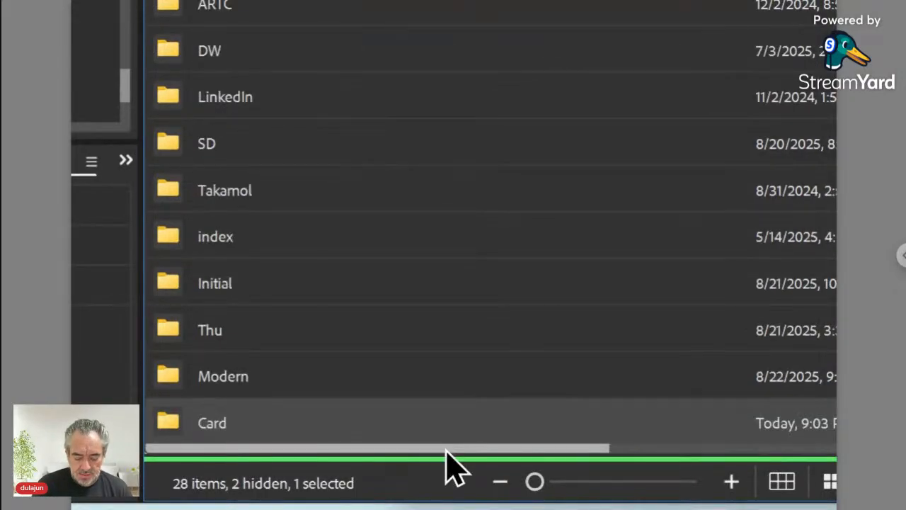
{"action": "key", "text": "Return"}
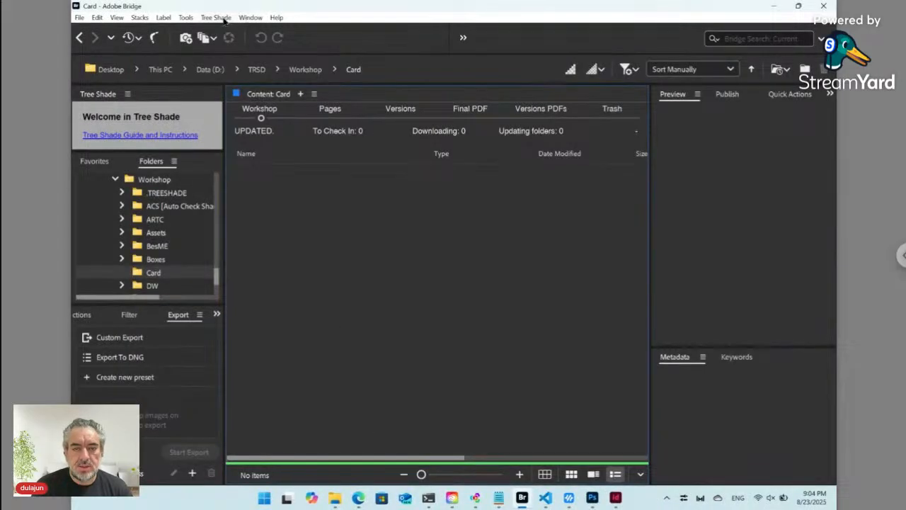
- Create a Tree Shade 'Data ts_key' file in Card, keeping its default name
{"action": "left_click", "coordinate": [221, 20]}
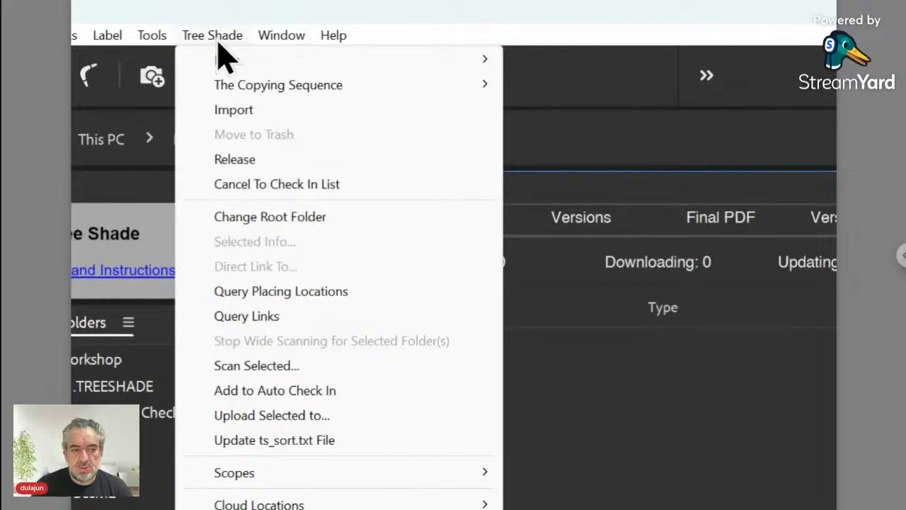
{"action": "mouse_move", "coordinate": [229, 59]}
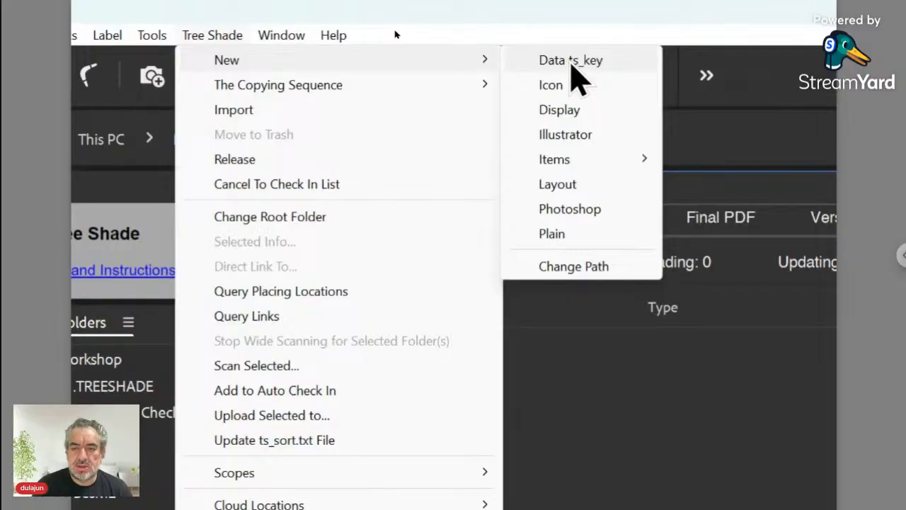
{"action": "left_click", "coordinate": [572, 70]}
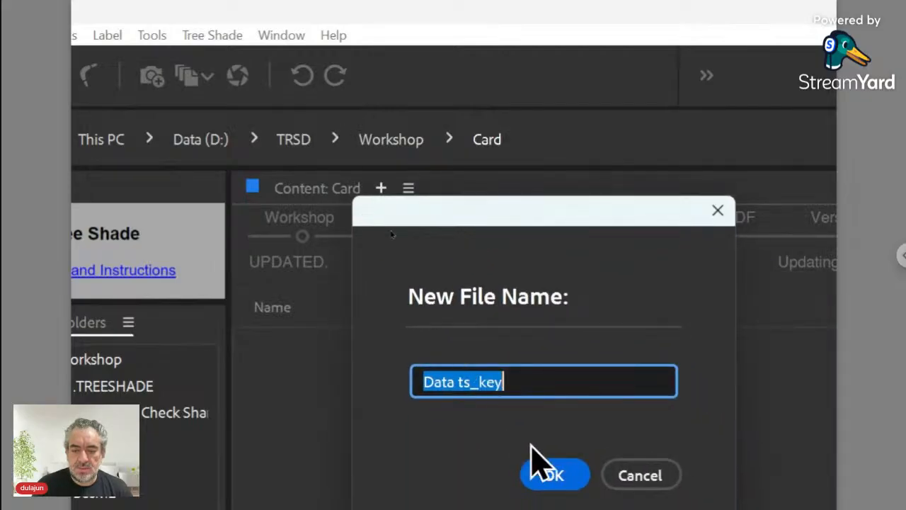
{"action": "left_click", "coordinate": [559, 450]}
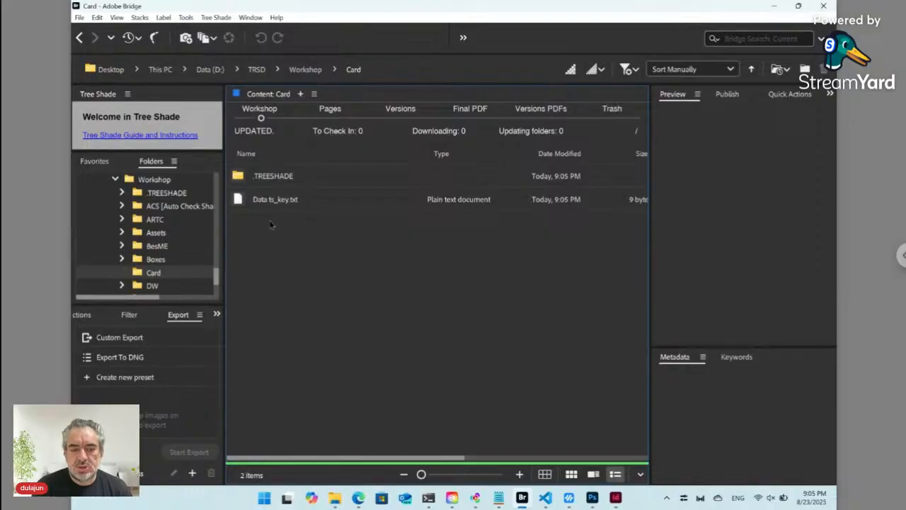
- Glance at the blank Layout.indd page in InDesign, then go back to Bridge
{"action": "key", "text": "alt+Tab"}
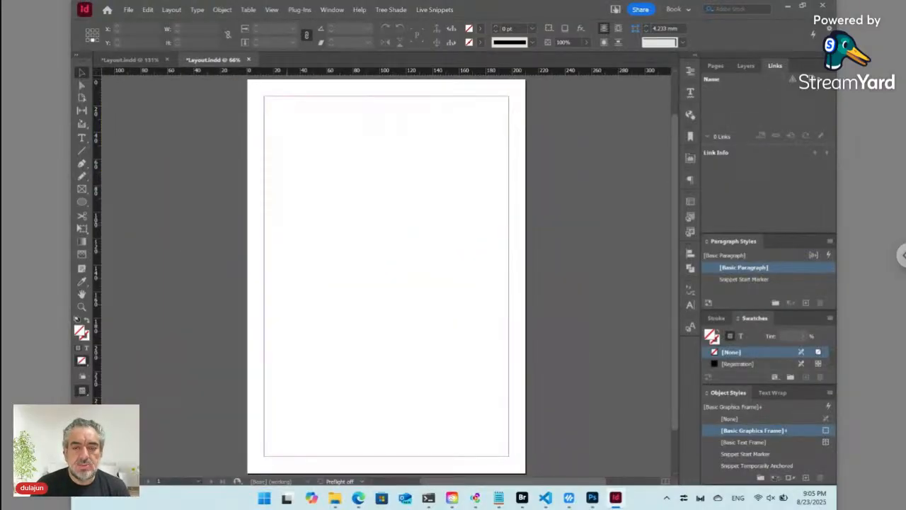
{"action": "key", "text": "alt+Tab"}
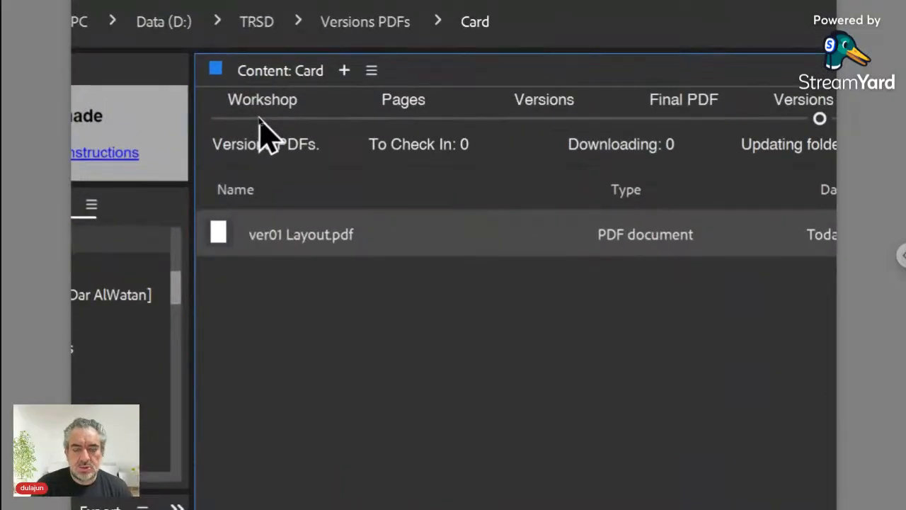
- Look at Card's saved versions, then return to the Workshop copy of Card
{"action": "left_click", "coordinate": [260, 119]}
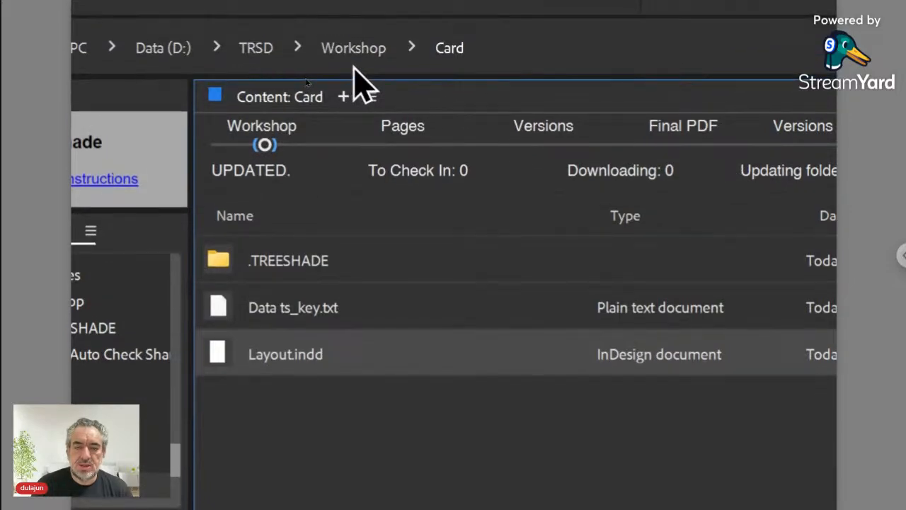
{"action": "left_click", "coordinate": [542, 143]}
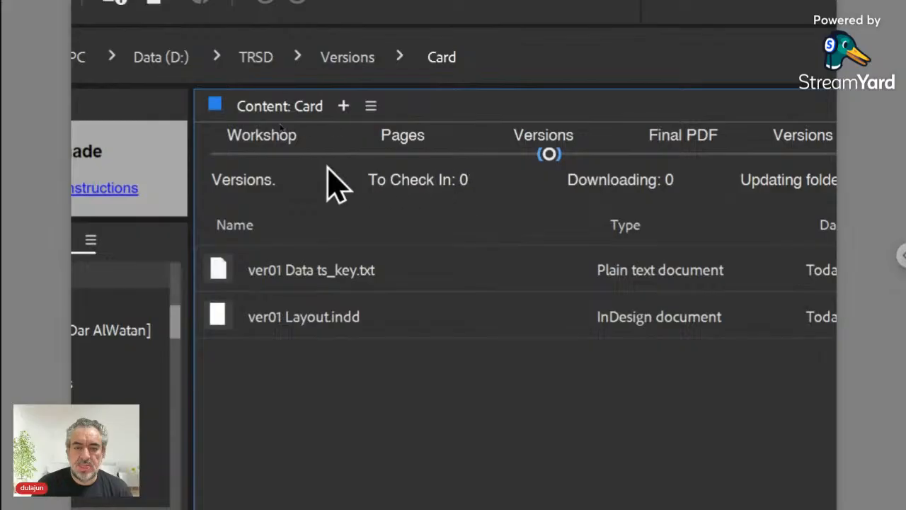
{"action": "left_click", "coordinate": [268, 150]}
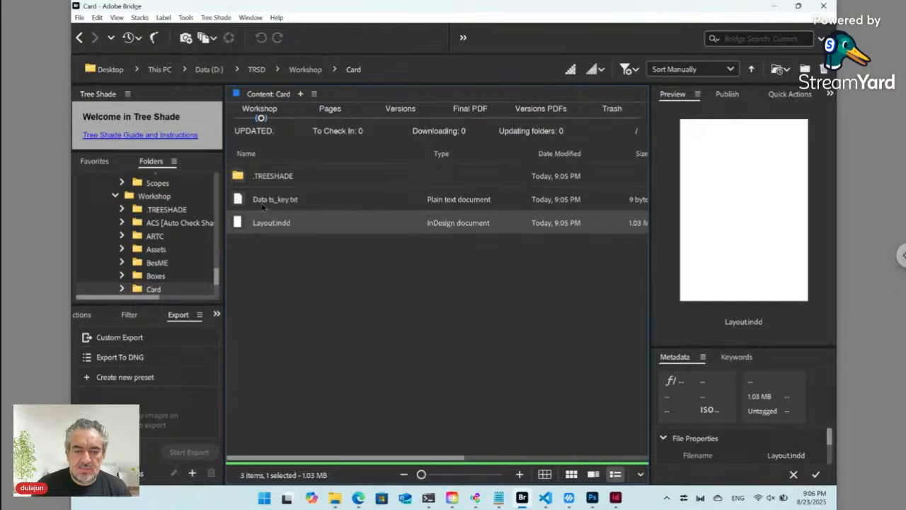
- Make a new subfolder named 'Data' inside the Card folder
{"action": "left_click", "coordinate": [263, 206]}
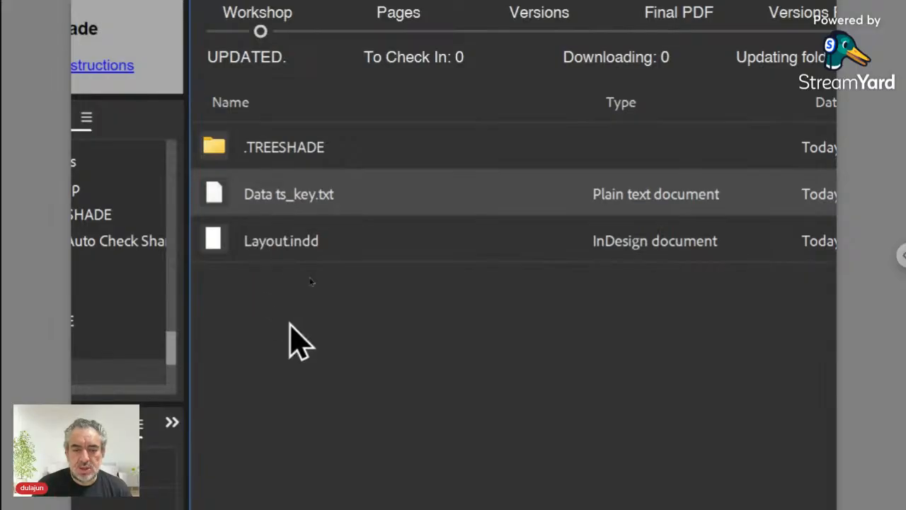
{"action": "key", "text": "ctrl+shift+n"}
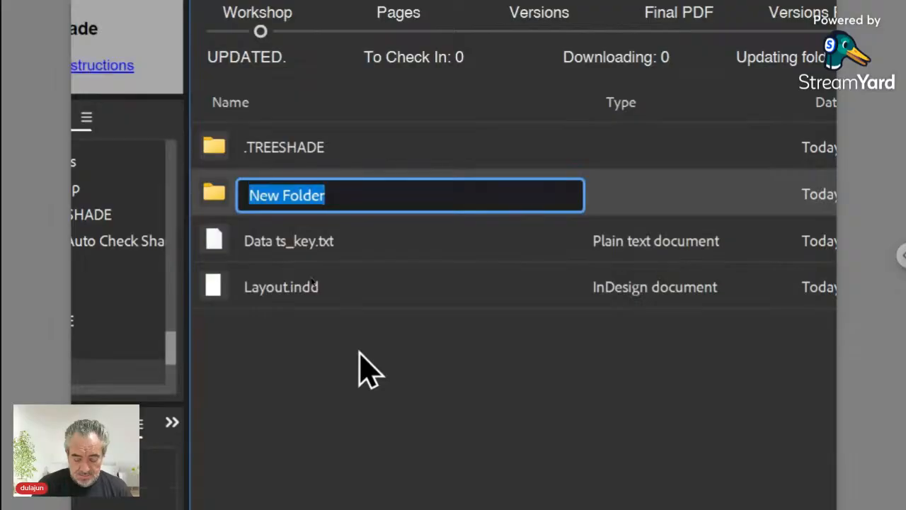
{"action": "type", "text": "Data"}
{"action": "key", "text": "Return"}
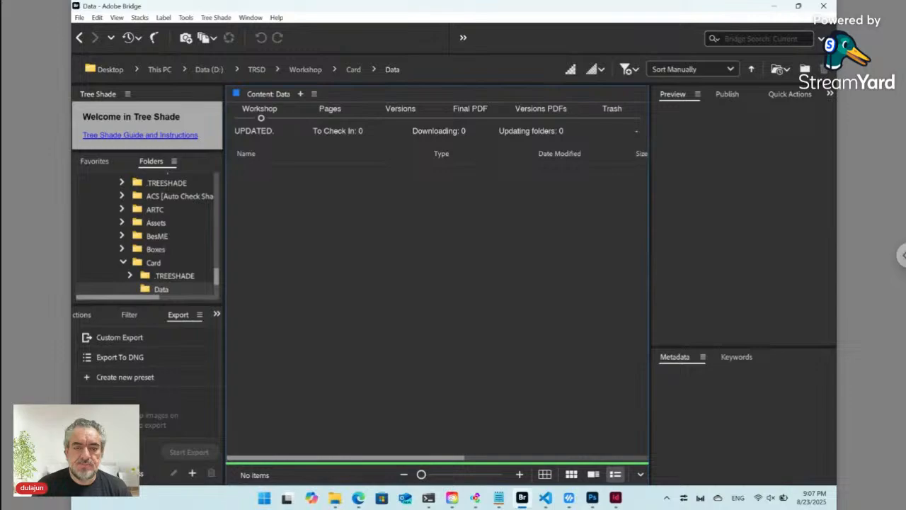
- Use Tree Shade > New > Plain to create 'Name.txt' in the Data folder
{"action": "left_click", "coordinate": [214, 15]}
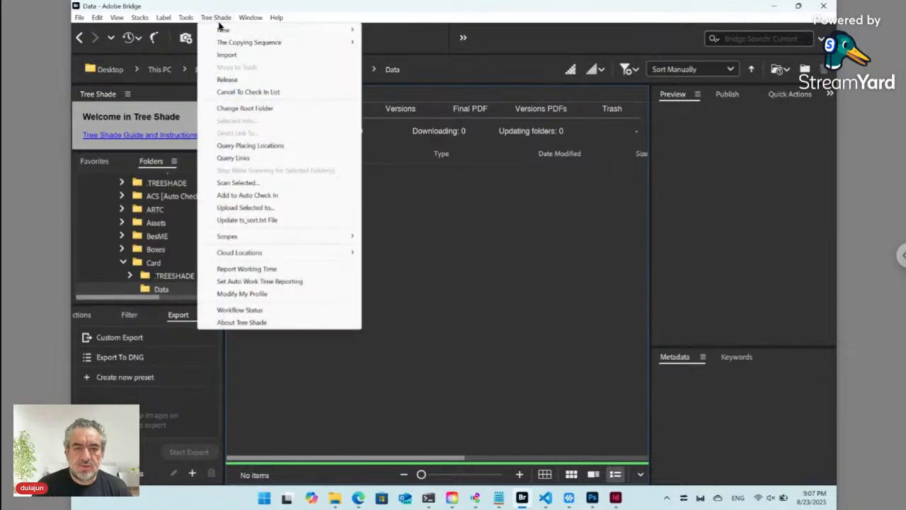
{"action": "mouse_move", "coordinate": [221, 30]}
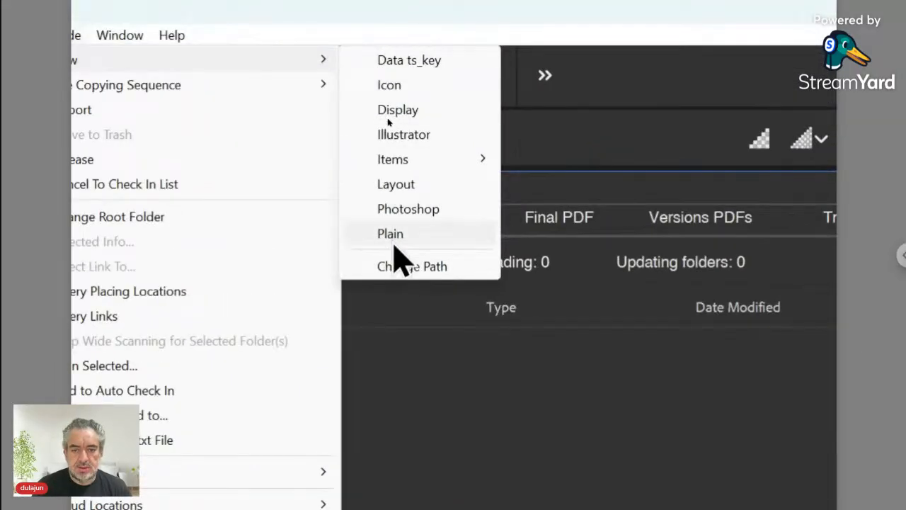
{"action": "left_click", "coordinate": [391, 234]}
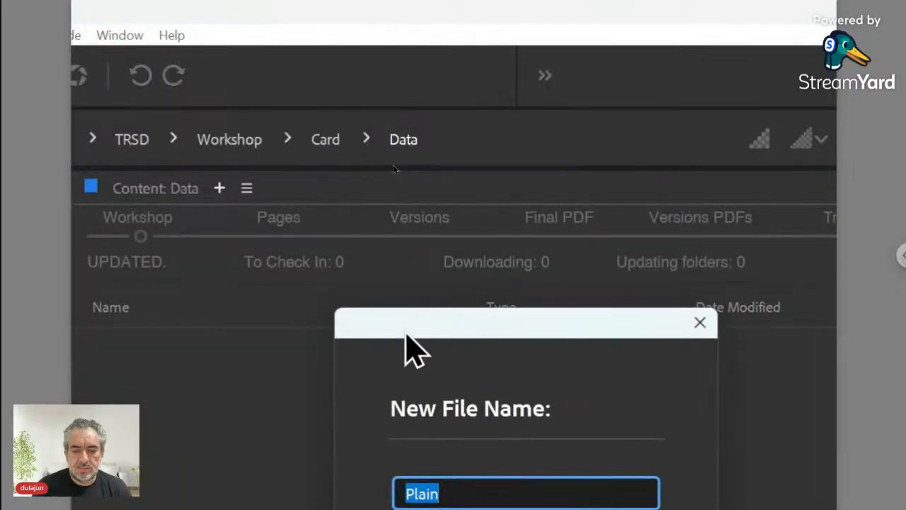
{"action": "left_click_drag", "start_coordinate": [404, 332], "coordinate": [341, 175]}
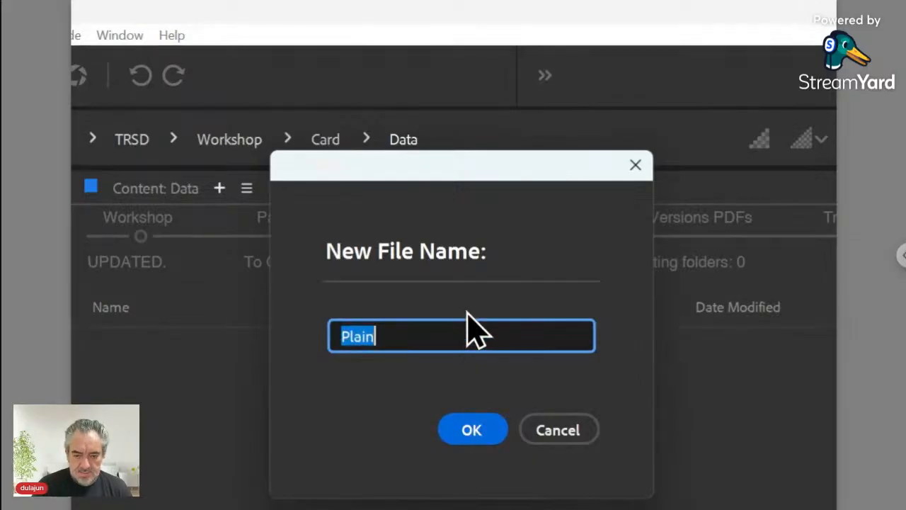
{"action": "type", "text": "Name"}
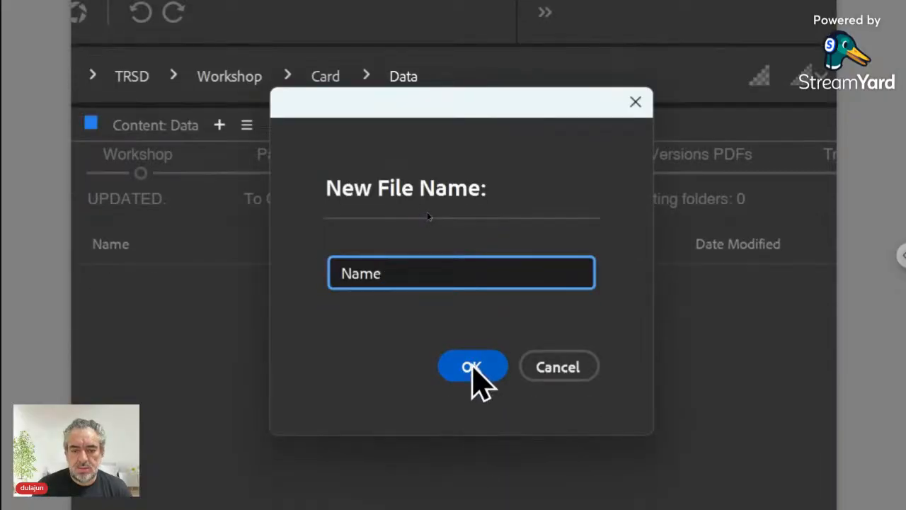
{"action": "left_click", "coordinate": [472, 363]}
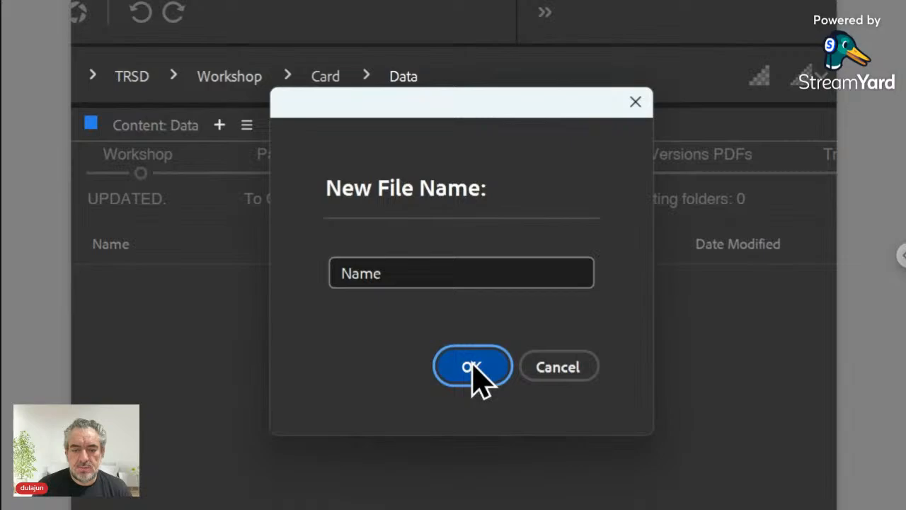
{"action": "left_click", "coordinate": [472, 362]}
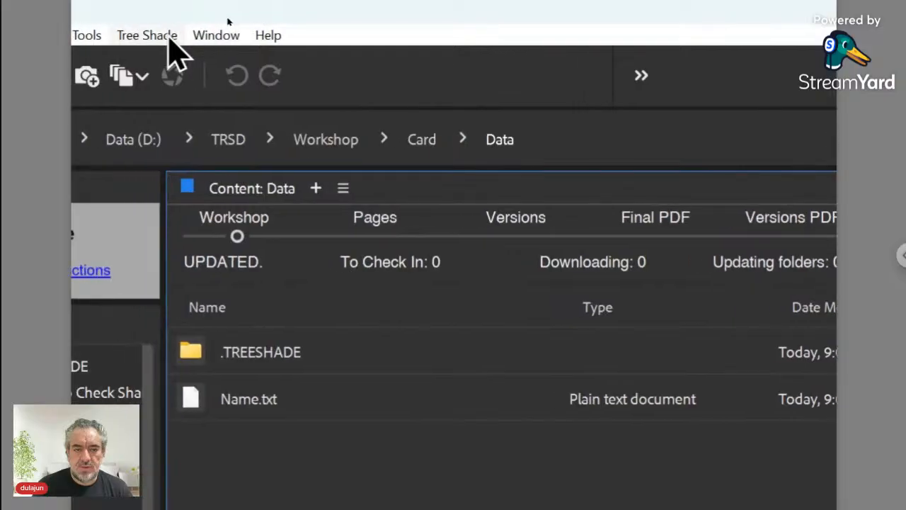
- Create a plain text file named 'Position.txt' in Data via Tree Shade
{"action": "left_click", "coordinate": [113, 36]}
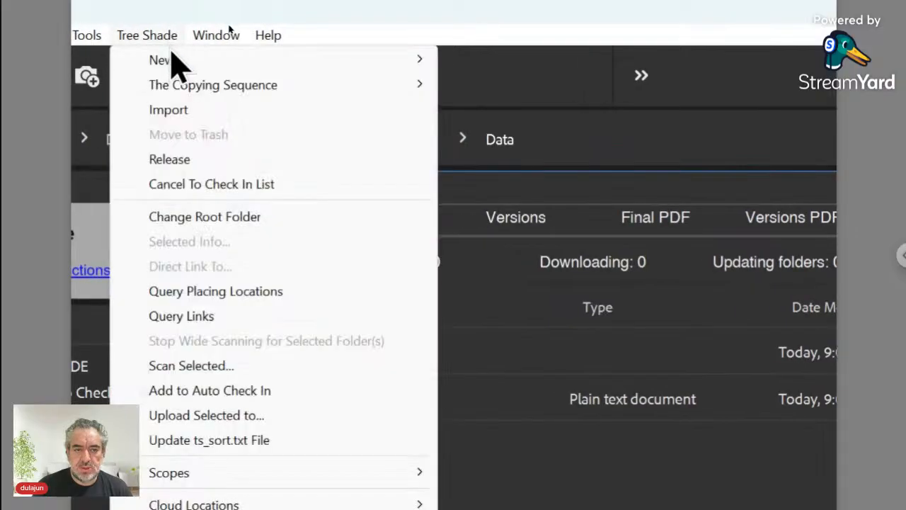
{"action": "mouse_move", "coordinate": [178, 65]}
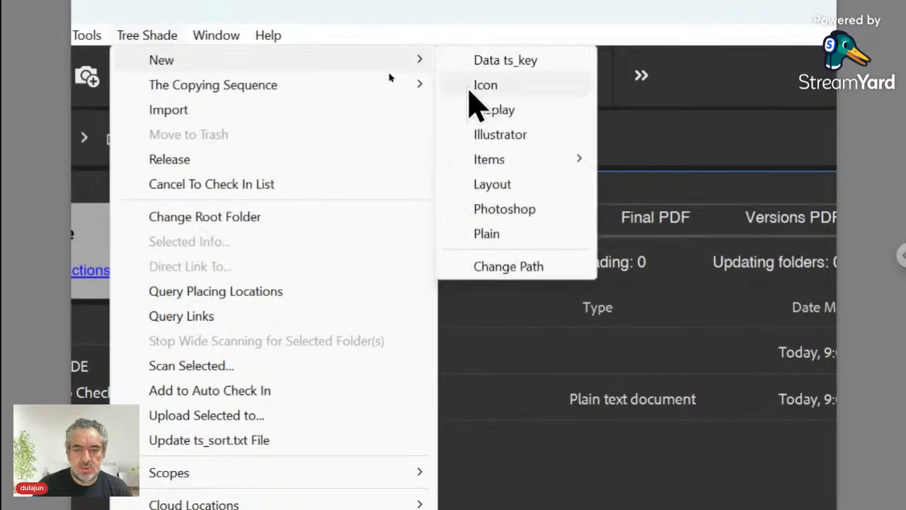
{"action": "left_click", "coordinate": [486, 234]}
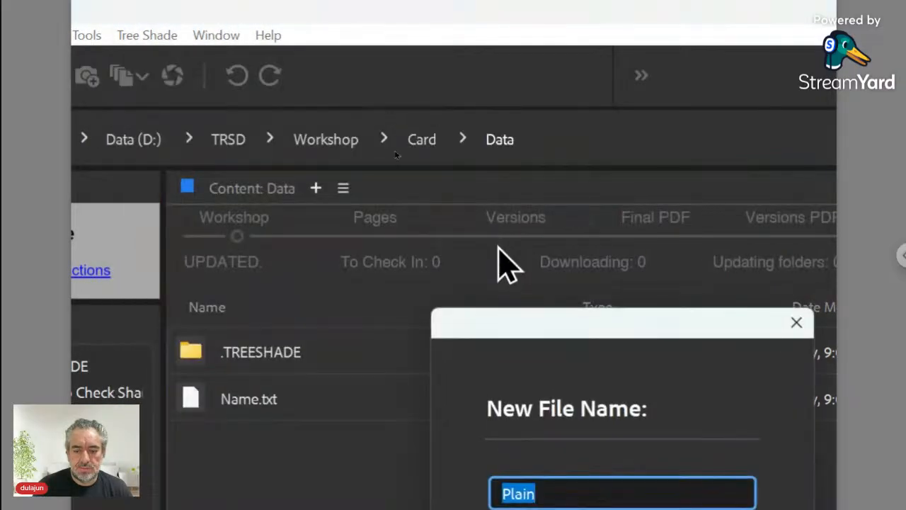
{"action": "left_click_drag", "start_coordinate": [536, 340], "coordinate": [476, 227]}
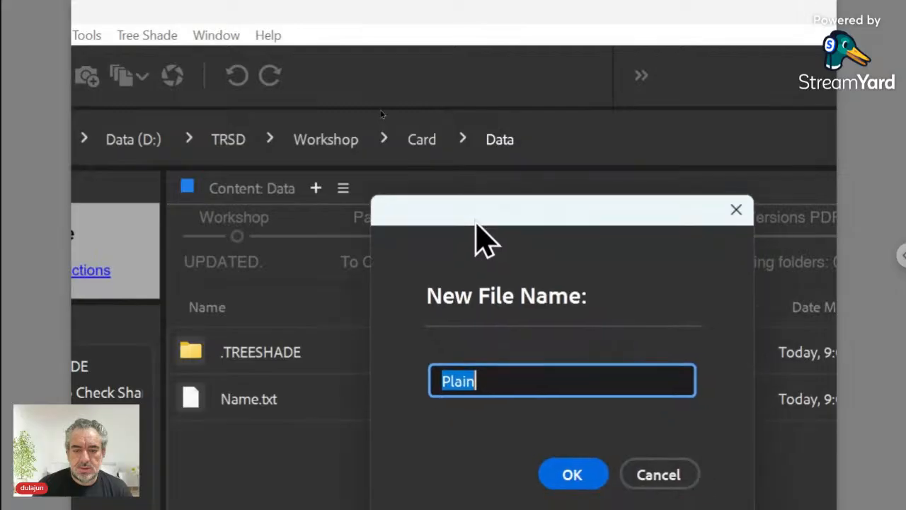
{"action": "type", "text": "Position"}
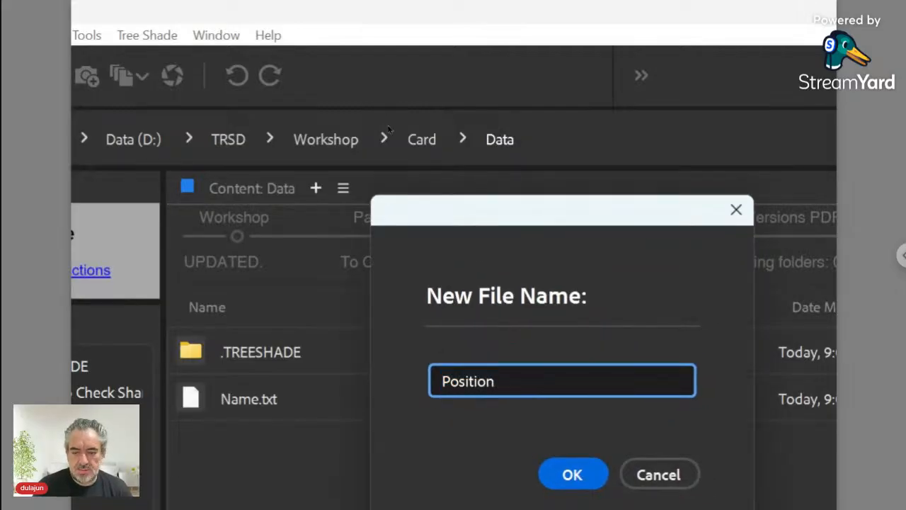
{"action": "left_click", "coordinate": [570, 471]}
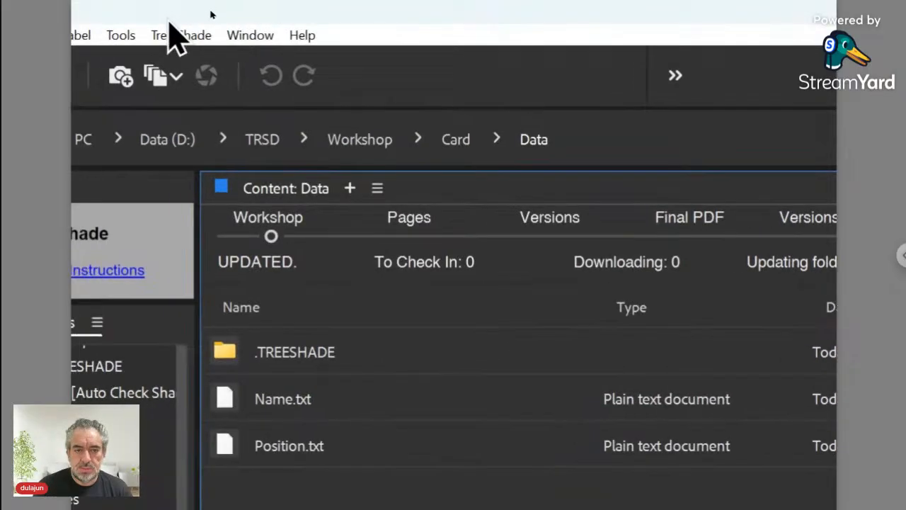
- Create another plain text file named 'Contacts.txt' in Data
{"action": "left_click", "coordinate": [177, 35]}
{"action": "mouse_move", "coordinate": [181, 64]}
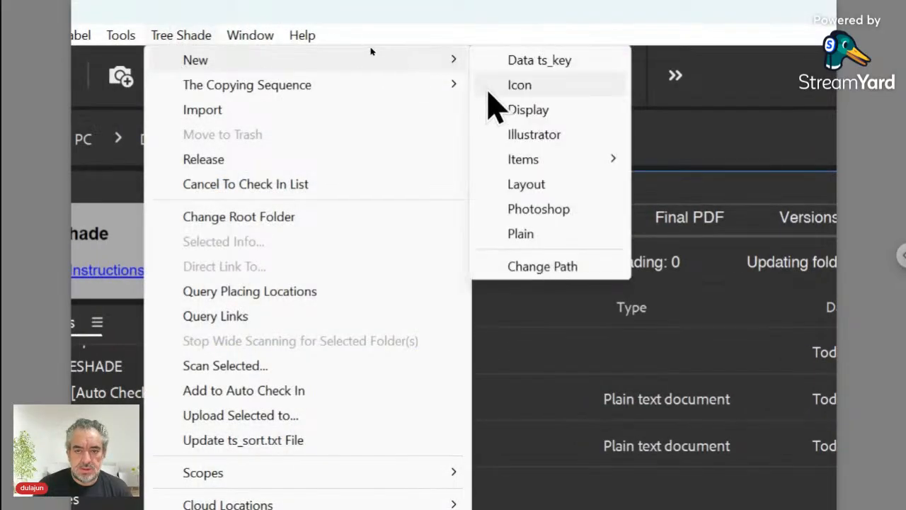
{"action": "left_click", "coordinate": [519, 238]}
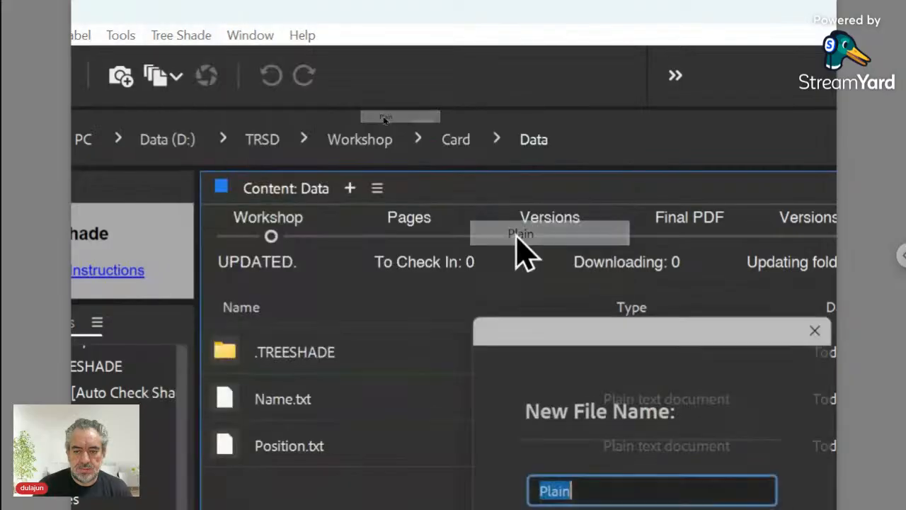
{"action": "left_click_drag", "start_coordinate": [531, 327], "coordinate": [436, 136]}
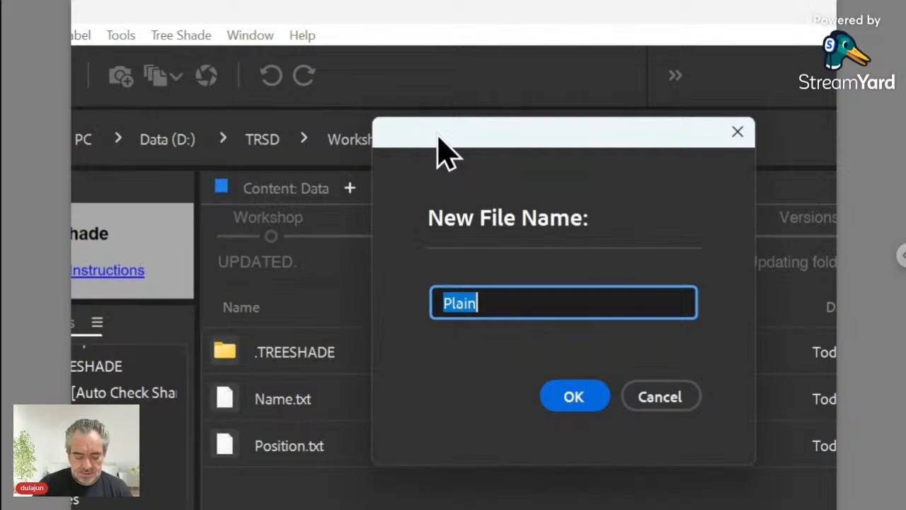
{"action": "type", "text": "Contacts"}
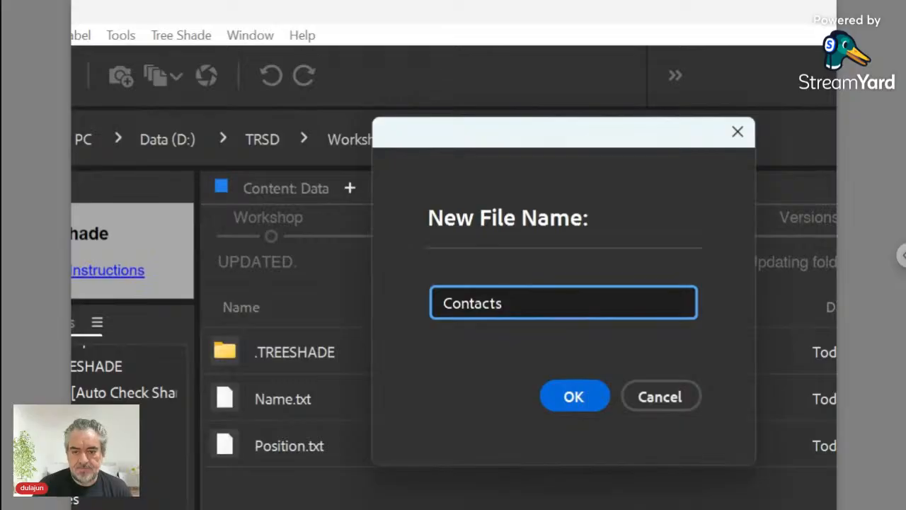
{"action": "key", "text": "Return"}
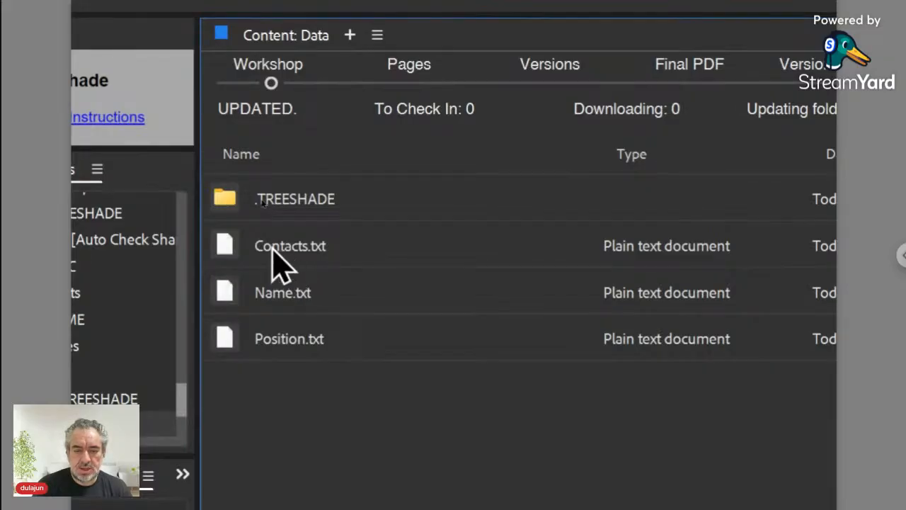
{"action": "right_click", "coordinate": [281, 265]}
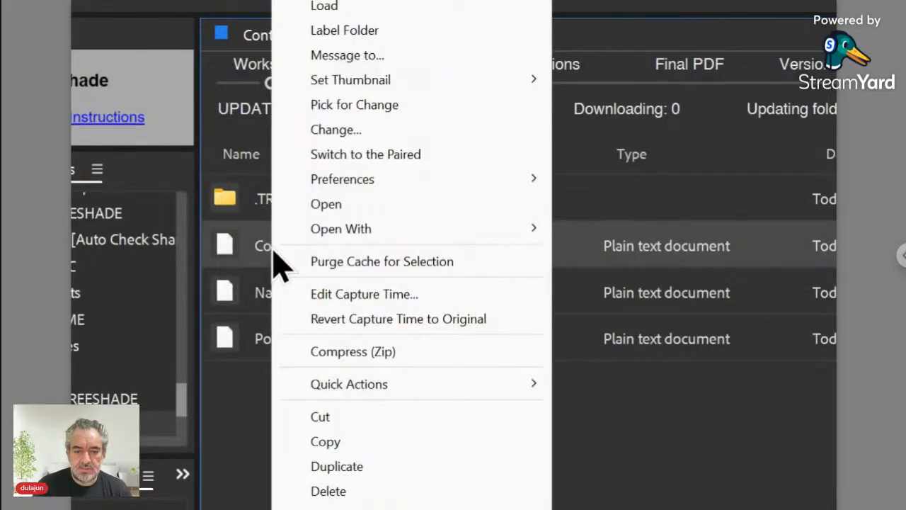
- Switch from Contacts.txt to its paired, still-empty Contacts folder
{"action": "left_click", "coordinate": [374, 155]}
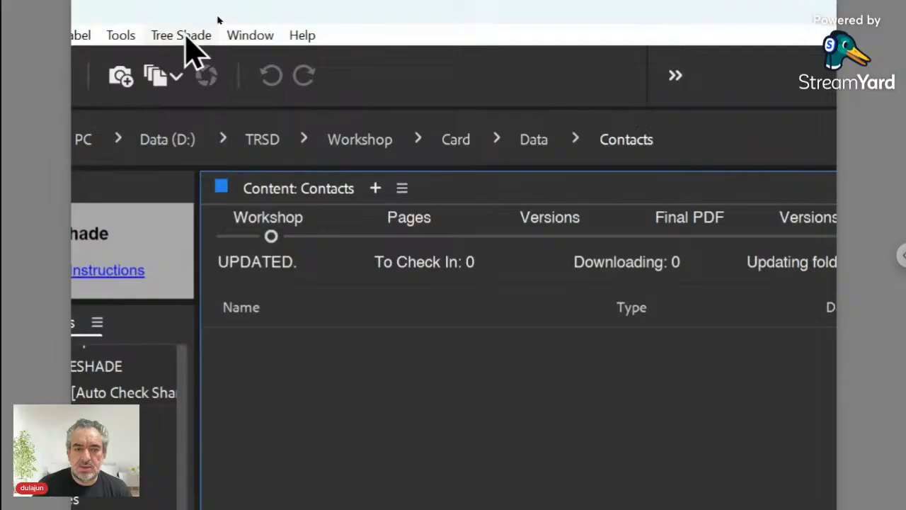
{"action": "left_click", "coordinate": [183, 36]}
{"action": "mouse_move", "coordinate": [190, 63]}
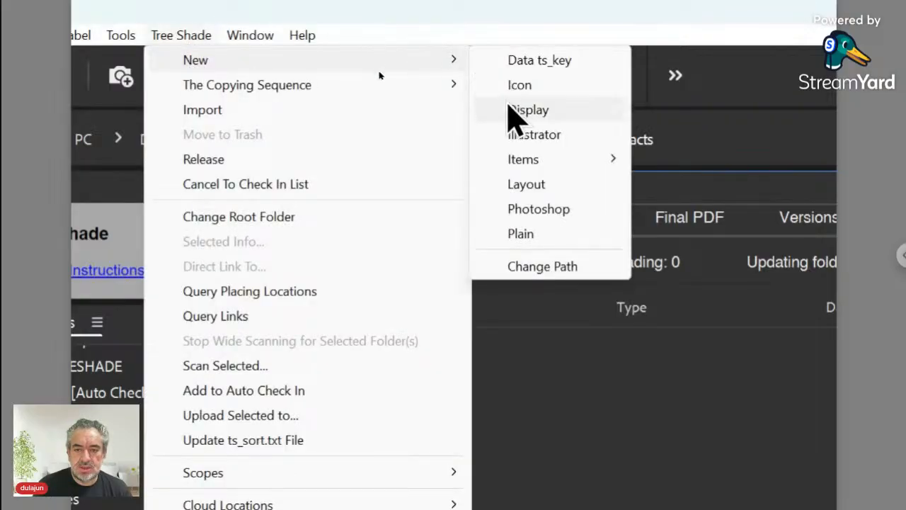
- Create a plain text file named 'Phone.txt' in Contacts
{"action": "left_click", "coordinate": [513, 237]}
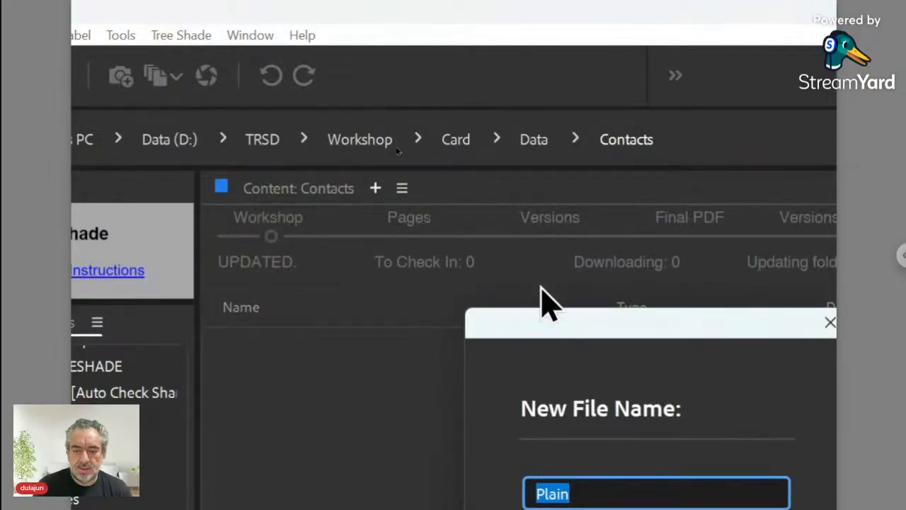
{"action": "left_click_drag", "start_coordinate": [547, 327], "coordinate": [378, 176]}
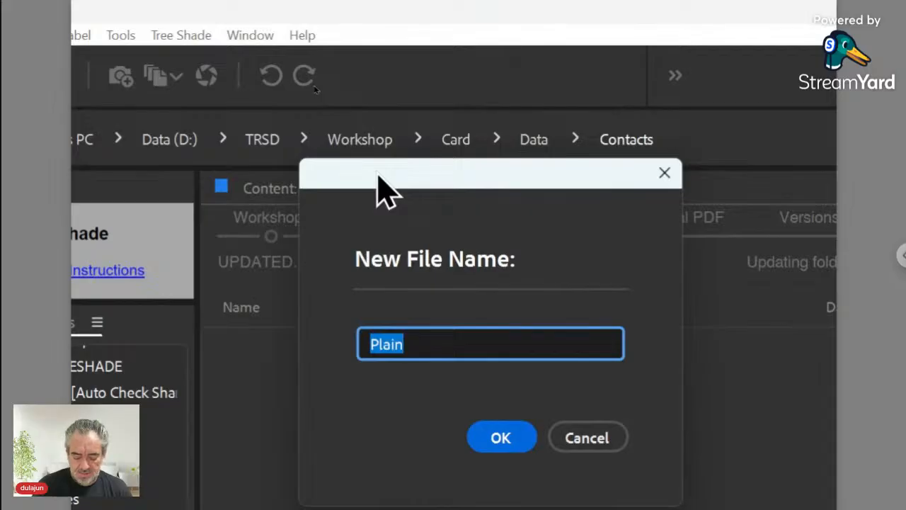
{"action": "type", "text": "Phone"}
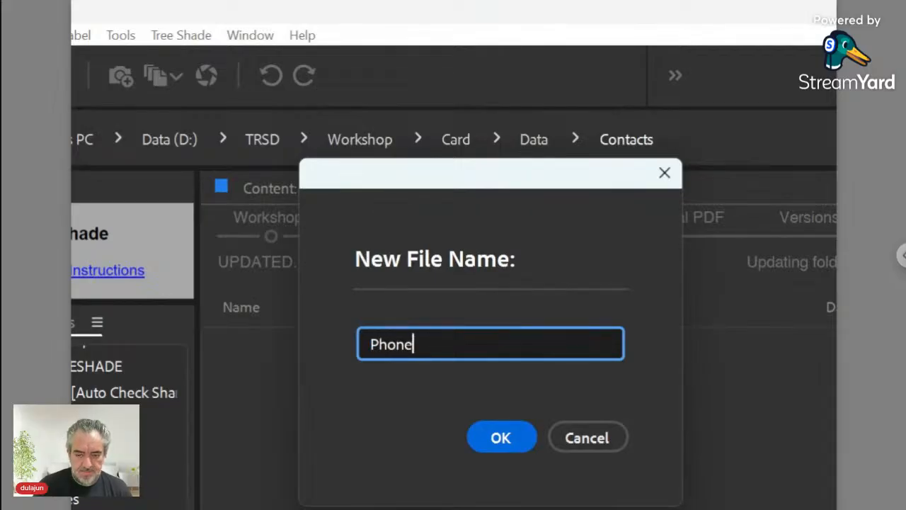
{"action": "left_click", "coordinate": [514, 435]}
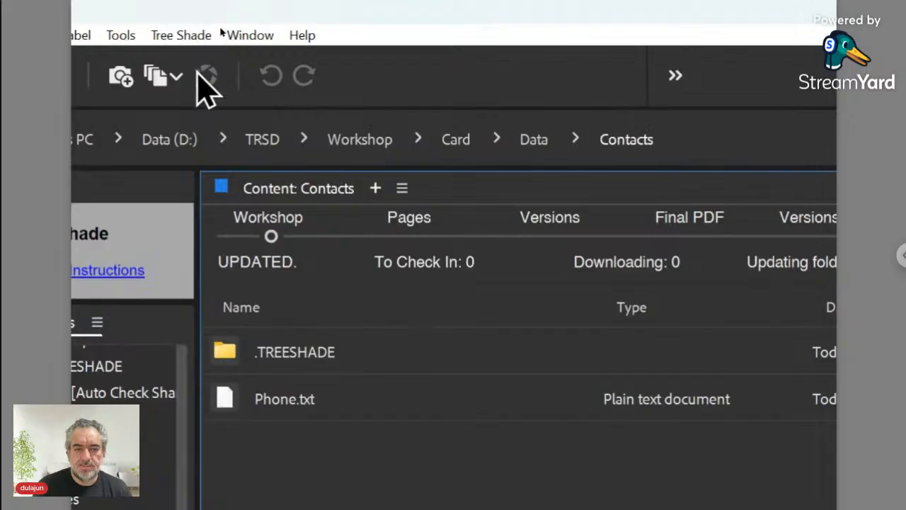
- Add a second plain text file named 'Email.txt' in Contacts
{"action": "left_click", "coordinate": [183, 36]}
{"action": "mouse_move", "coordinate": [196, 60]}
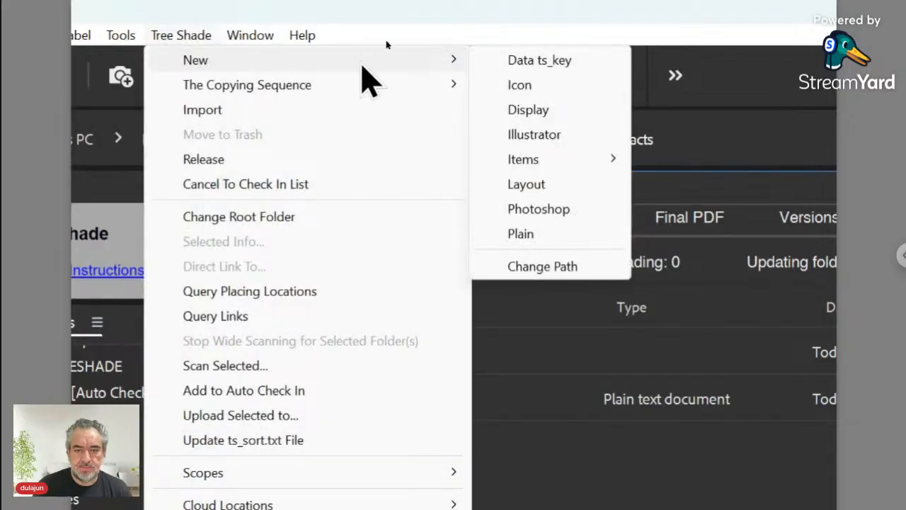
{"action": "left_click", "coordinate": [555, 233]}
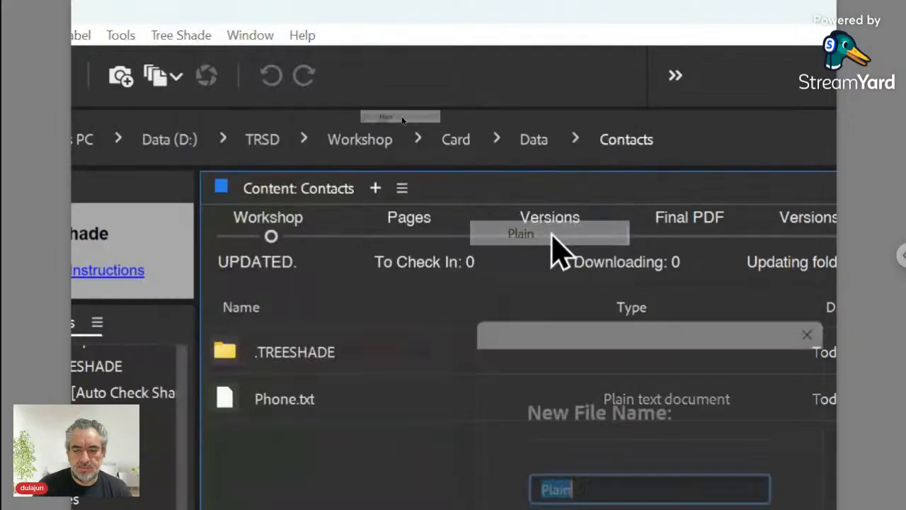
{"action": "left_click_drag", "start_coordinate": [564, 319], "coordinate": [408, 167]}
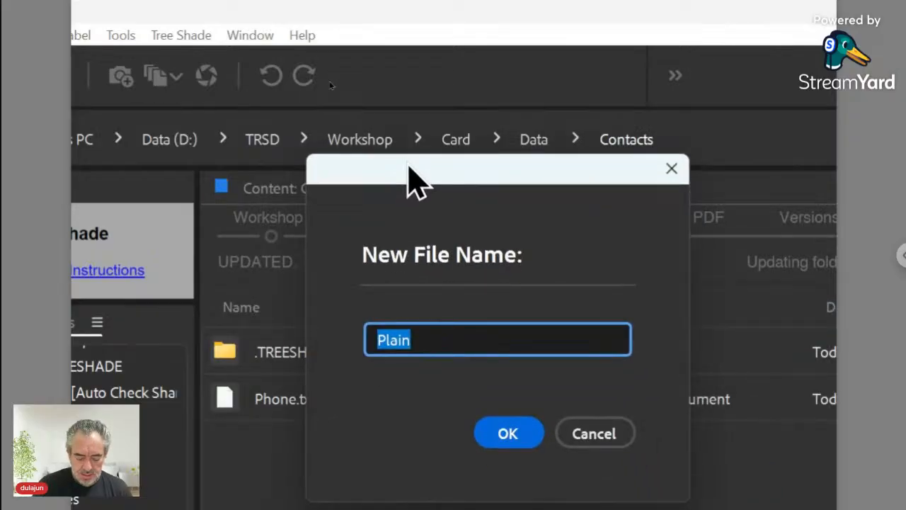
{"action": "type", "text": "Email"}
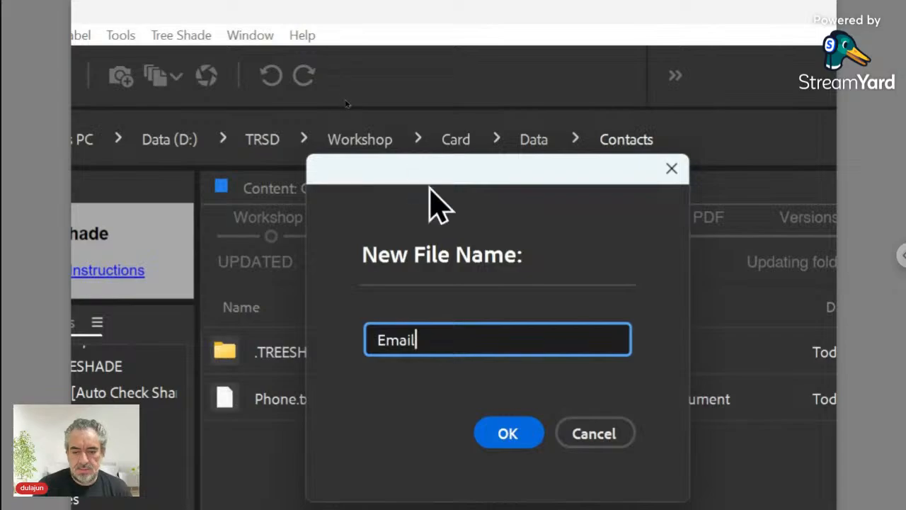
{"action": "left_click", "coordinate": [508, 435]}
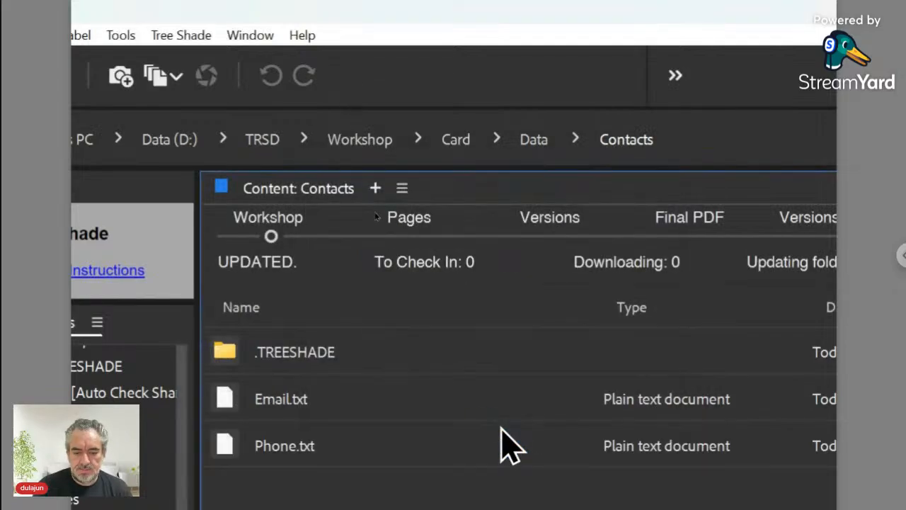
- Add a third plain text file named 'Website.txt' in Contacts
{"action": "left_click", "coordinate": [195, 35]}
{"action": "mouse_move", "coordinate": [203, 60]}
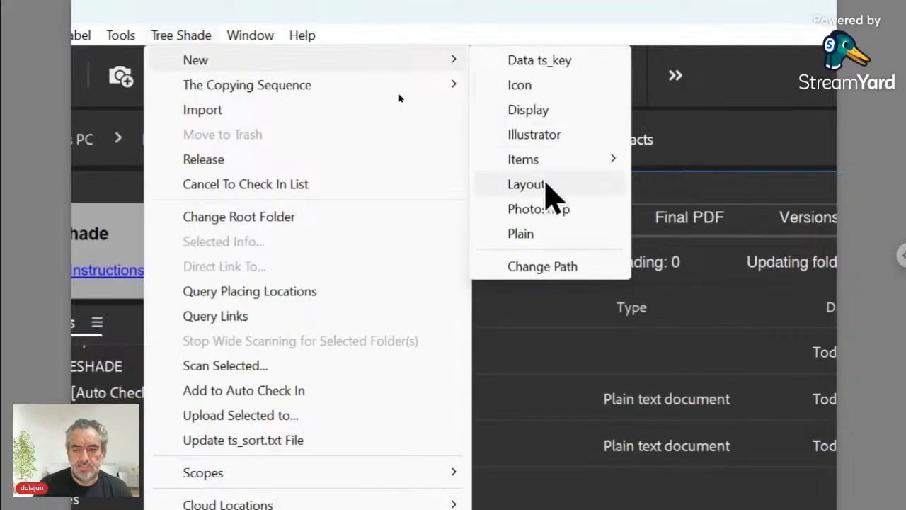
{"action": "left_click", "coordinate": [520, 233]}
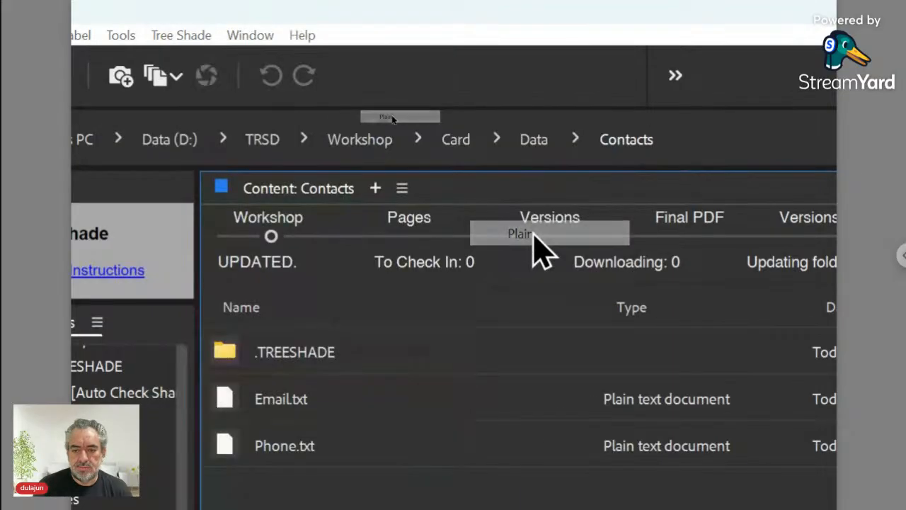
{"action": "left_click_drag", "start_coordinate": [556, 340], "coordinate": [417, 156]}
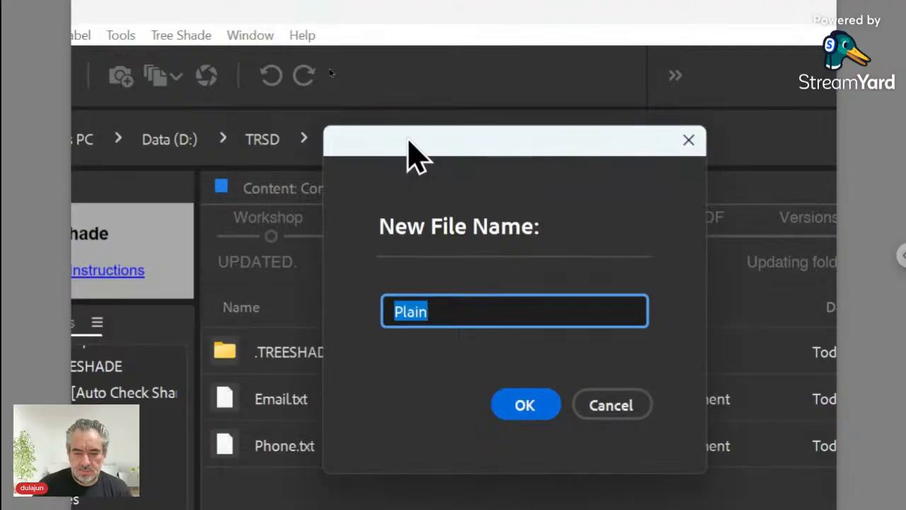
{"action": "type", "text": "Website"}
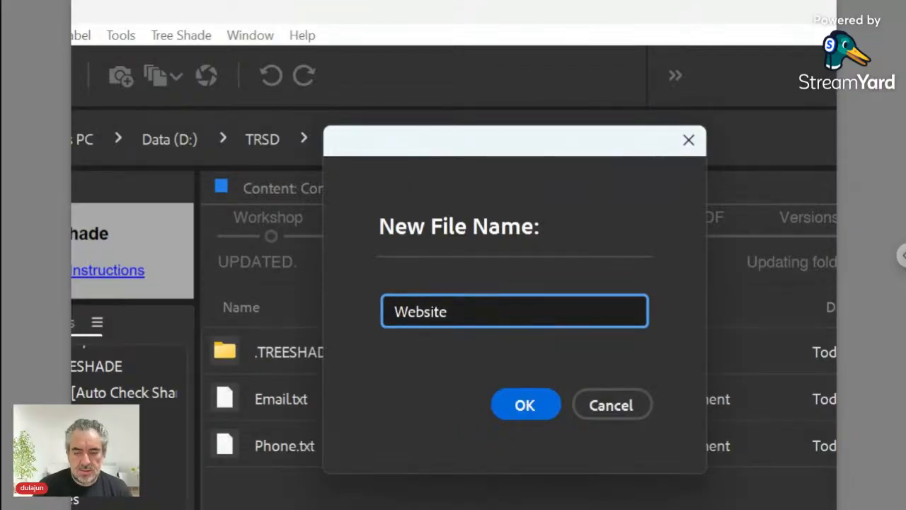
{"action": "left_click", "coordinate": [514, 400]}
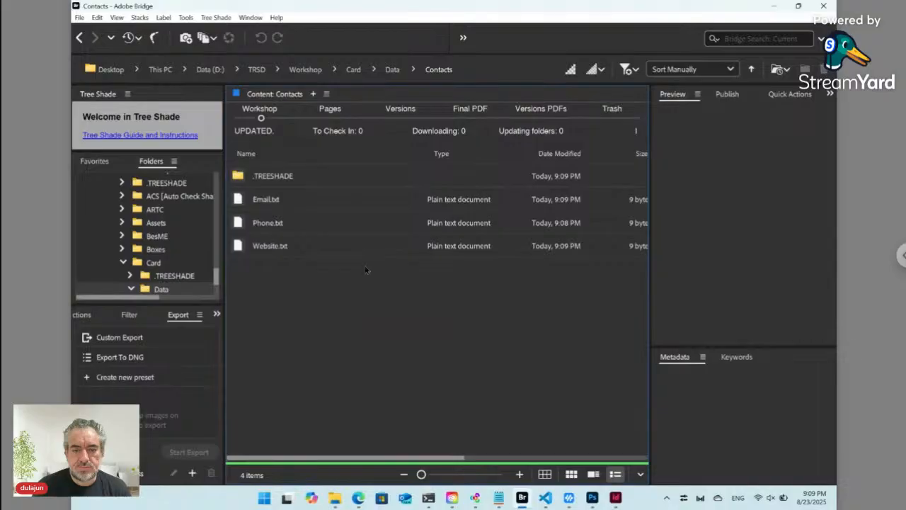
- Back in Data, drag Name.txt to the top and Position.txt right after it
{"action": "left_click", "coordinate": [391, 74]}
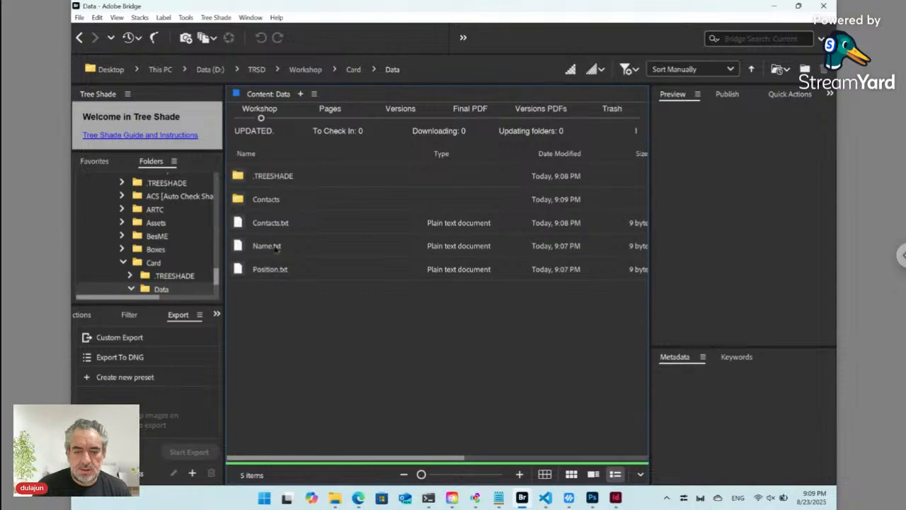
{"action": "left_click", "coordinate": [258, 252]}
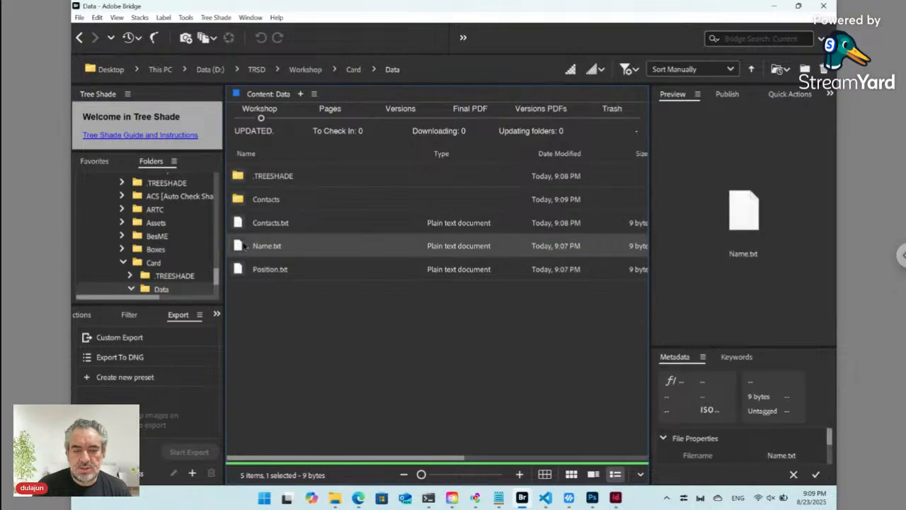
{"action": "left_click_drag", "start_coordinate": [239, 247], "coordinate": [252, 198]}
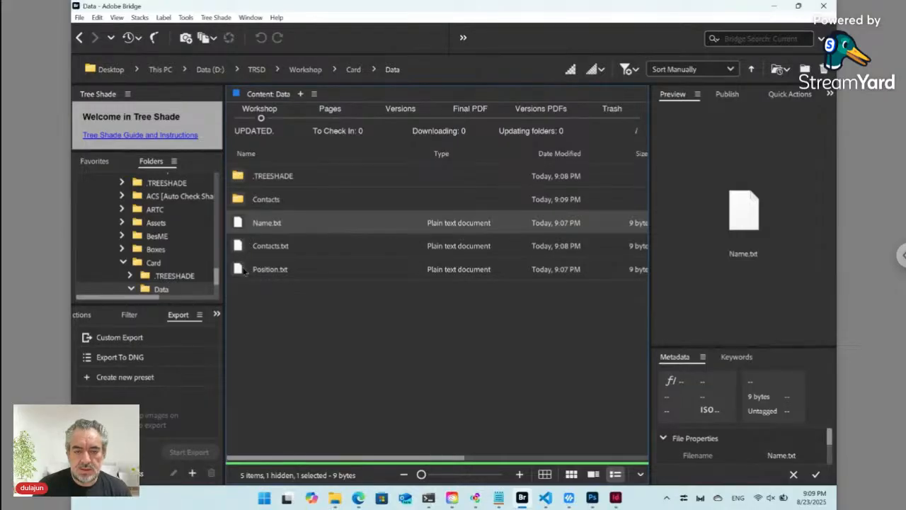
{"action": "left_click_drag", "start_coordinate": [241, 275], "coordinate": [251, 244]}
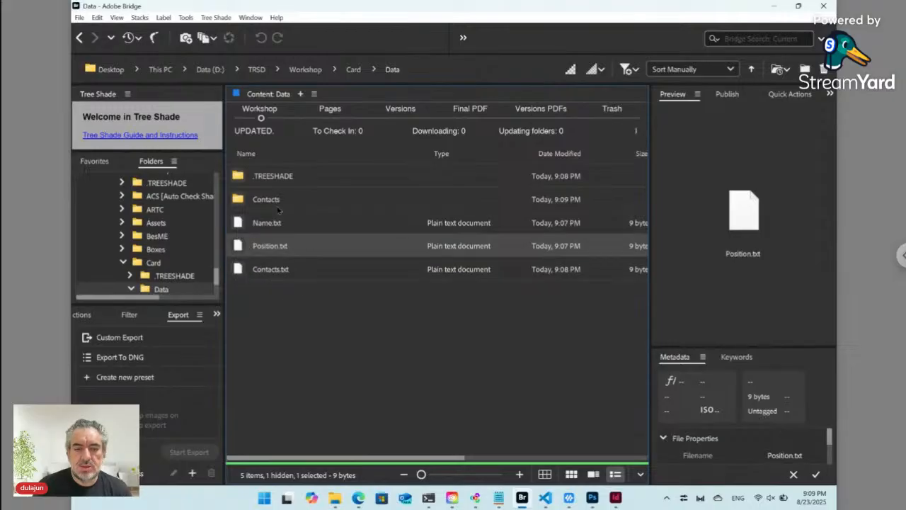
- Paste the art.png icon from the Downloads window into the card's Data folder
{"action": "mouse_move", "coordinate": [337, 499]}
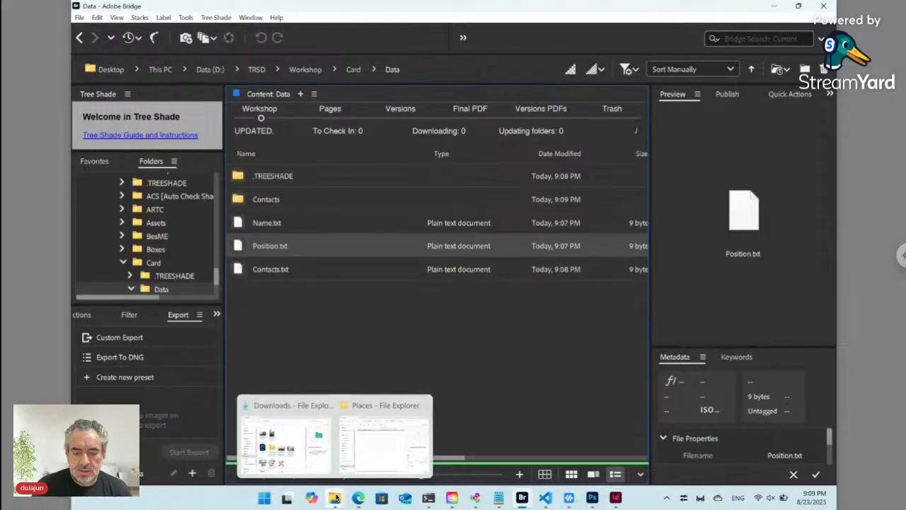
{"action": "left_click", "coordinate": [279, 463]}
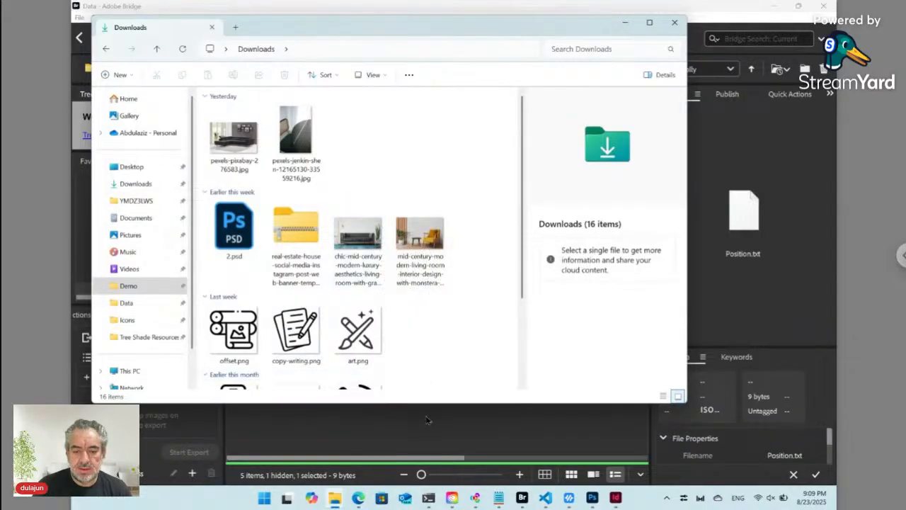
{"action": "scroll", "coordinate": [420, 357], "scroll_direction": "down", "scroll_amount": 1}
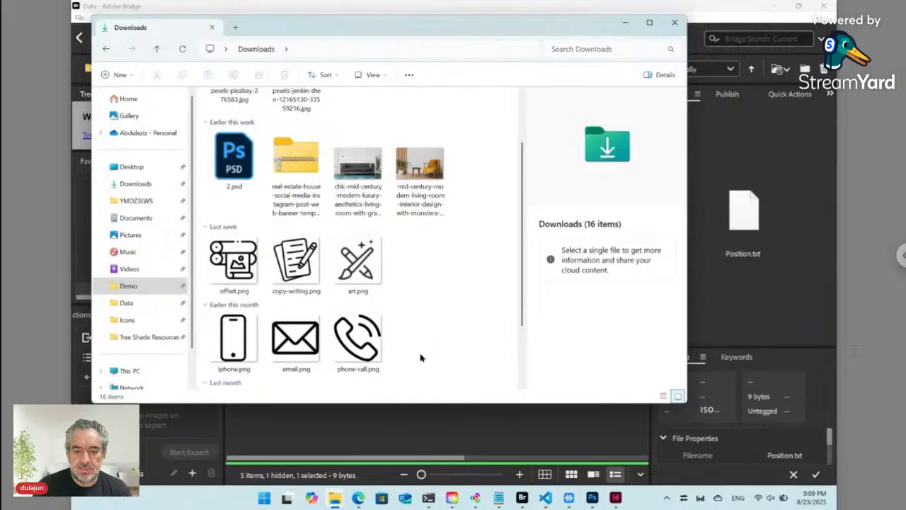
{"action": "left_click", "coordinate": [362, 269]}
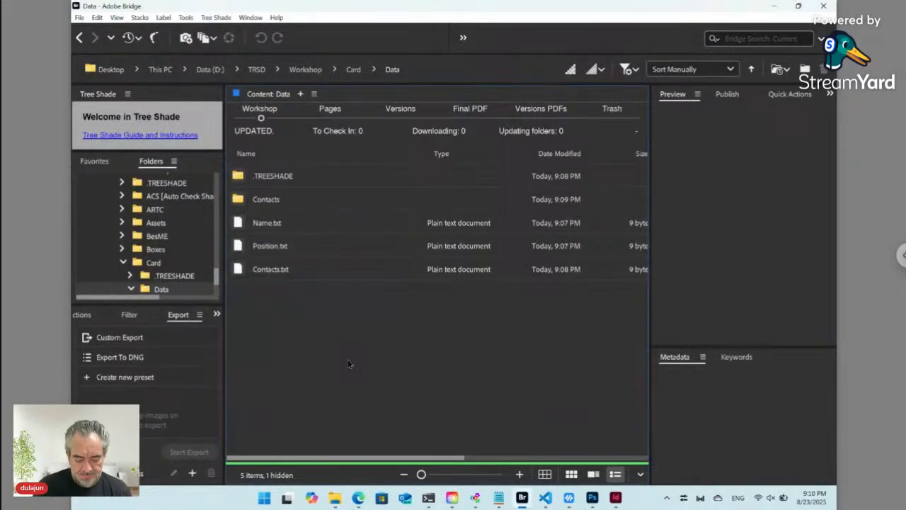
{"action": "key", "text": "ctrl+v"}
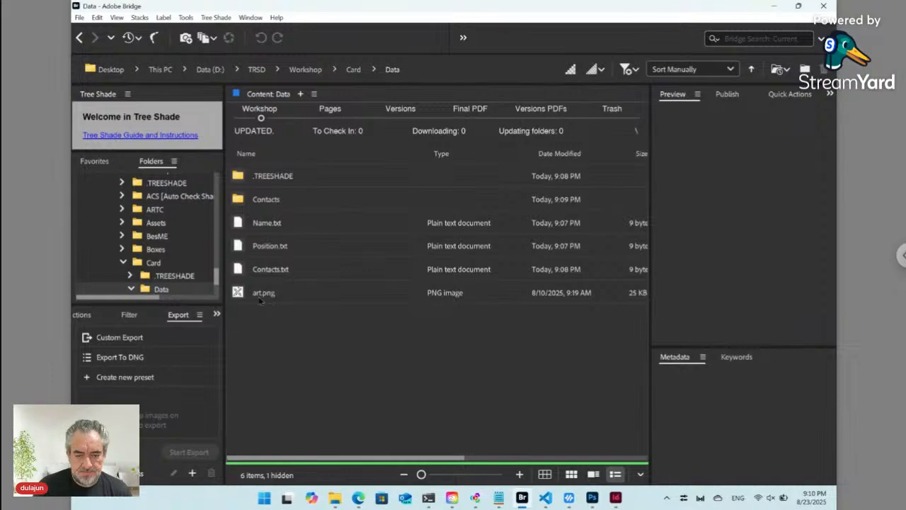
- Rename art.png to Logo.png and drag it above Name.txt in the Data folder
{"action": "left_click", "coordinate": [260, 301]}
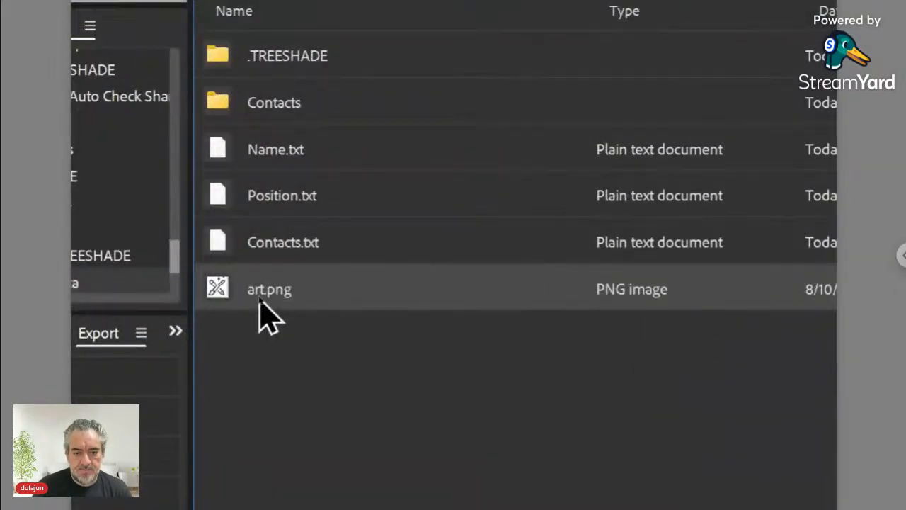
{"action": "left_click", "coordinate": [260, 294]}
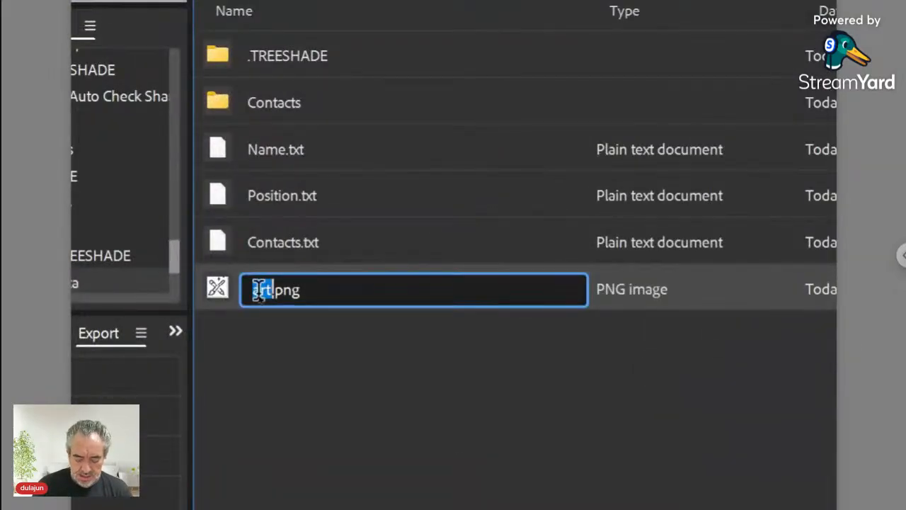
{"action": "type", "text": "Logo"}
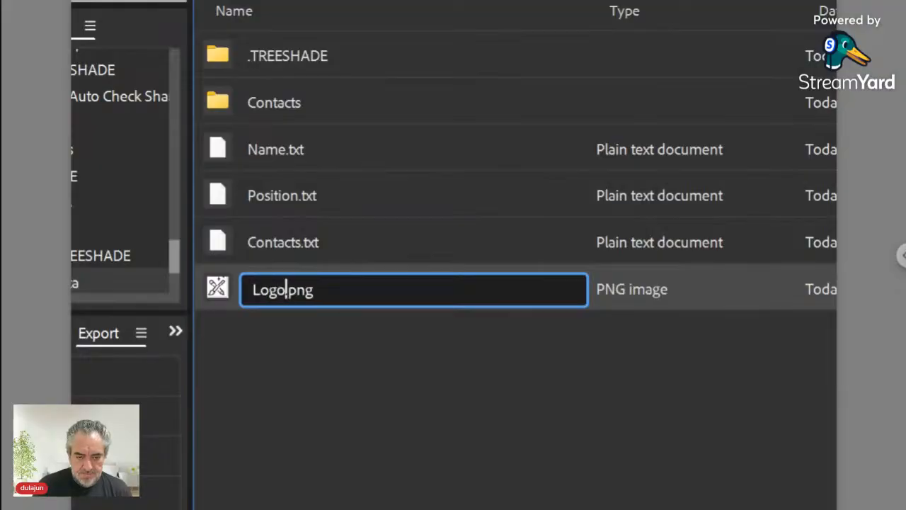
{"action": "key", "text": "Return"}
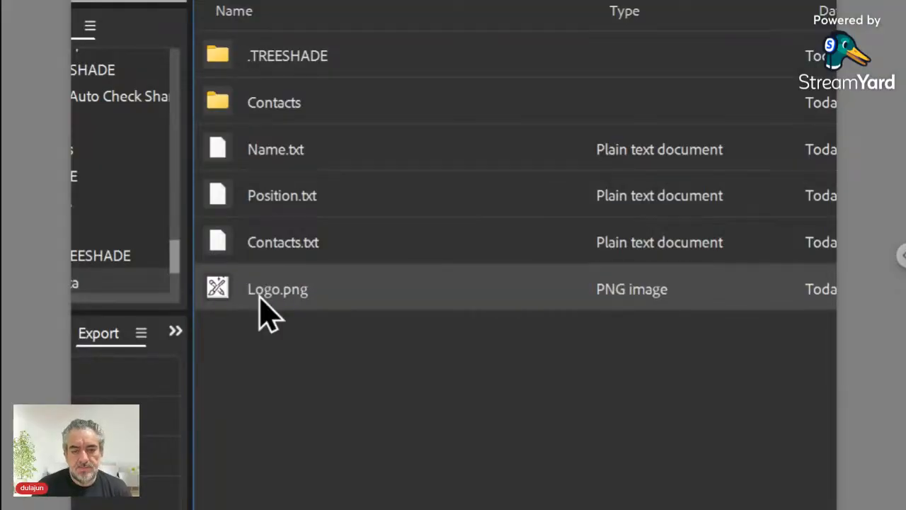
{"action": "left_click_drag", "start_coordinate": [214, 288], "coordinate": [269, 132]}
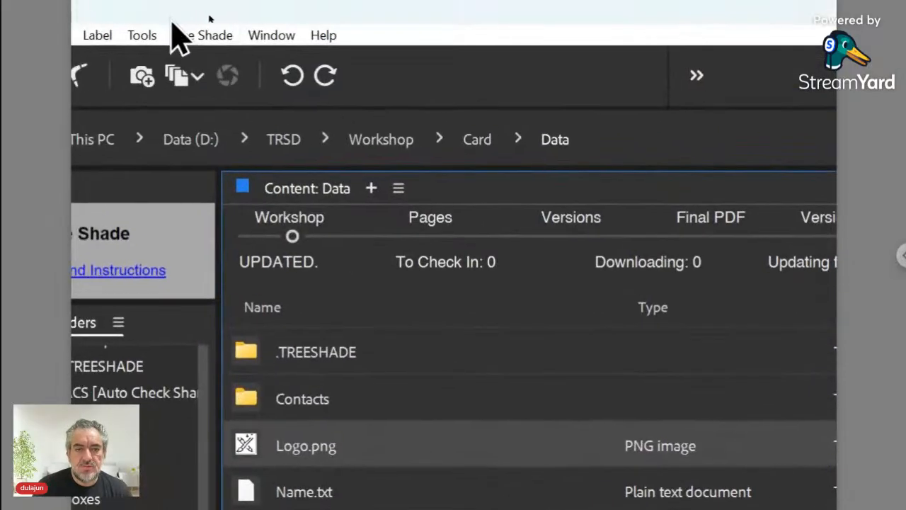
- Run Tree Shade > Update ts_sort.txt File and select the new 30-byte ts_sort.txt
{"action": "left_click", "coordinate": [198, 34]}
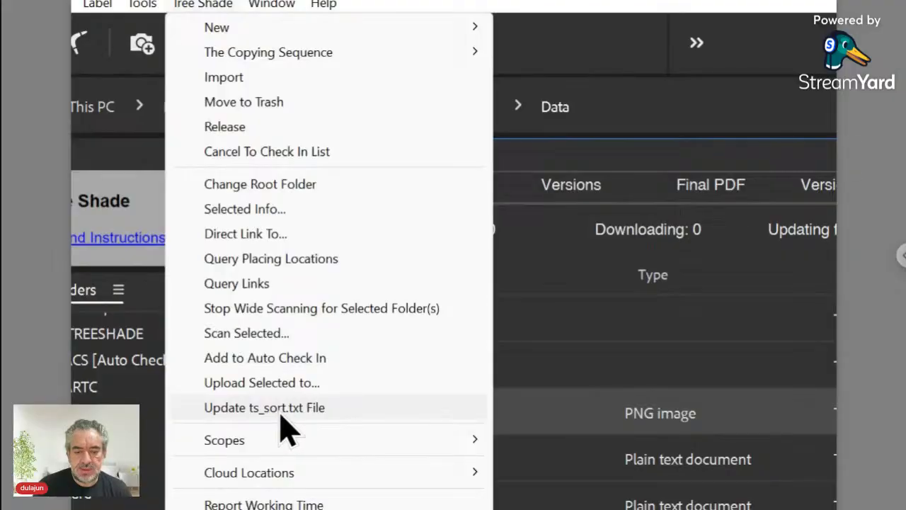
{"action": "left_click", "coordinate": [281, 408]}
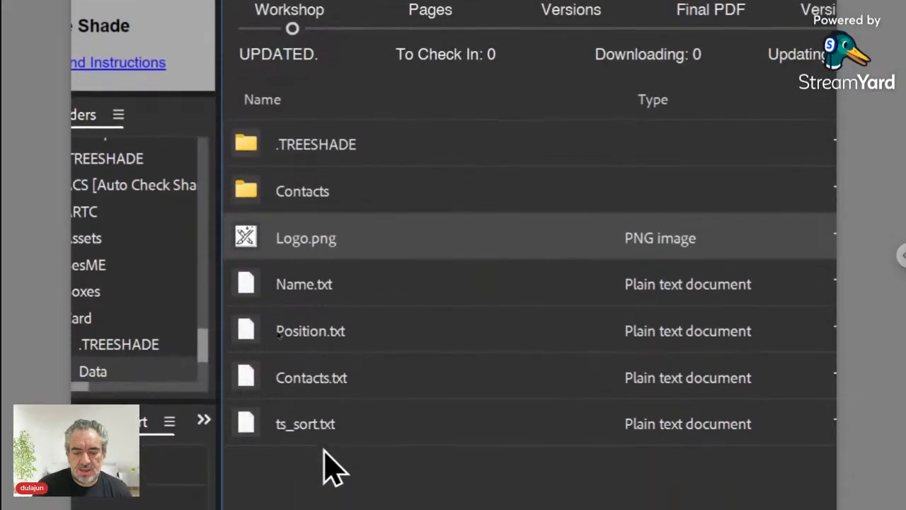
{"action": "left_click", "coordinate": [325, 426]}
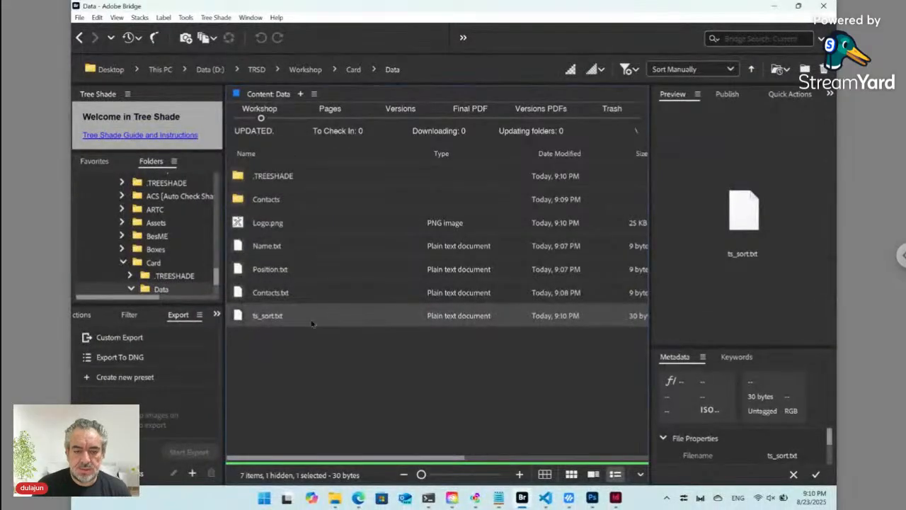
- From the Card folder, open Data ts_key.txt and confirm opening its online form
{"action": "left_click", "coordinate": [352, 71]}
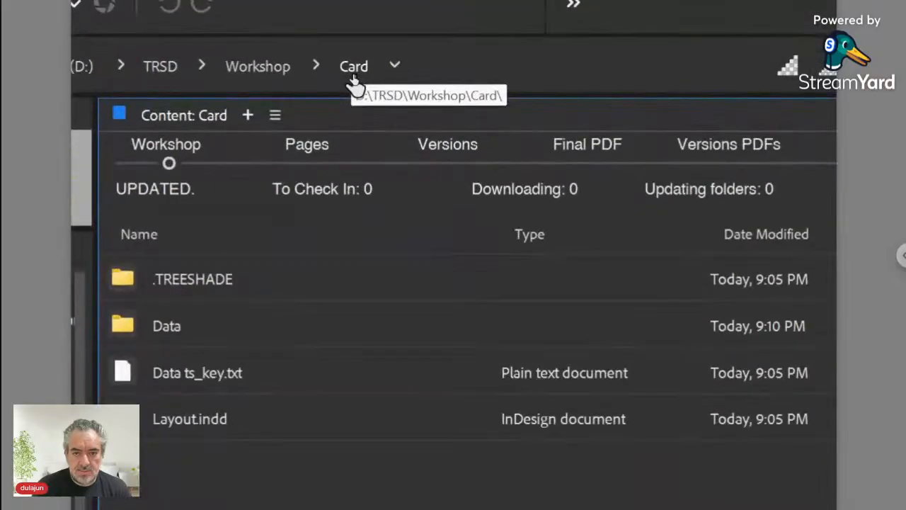
{"action": "left_click", "coordinate": [198, 384]}
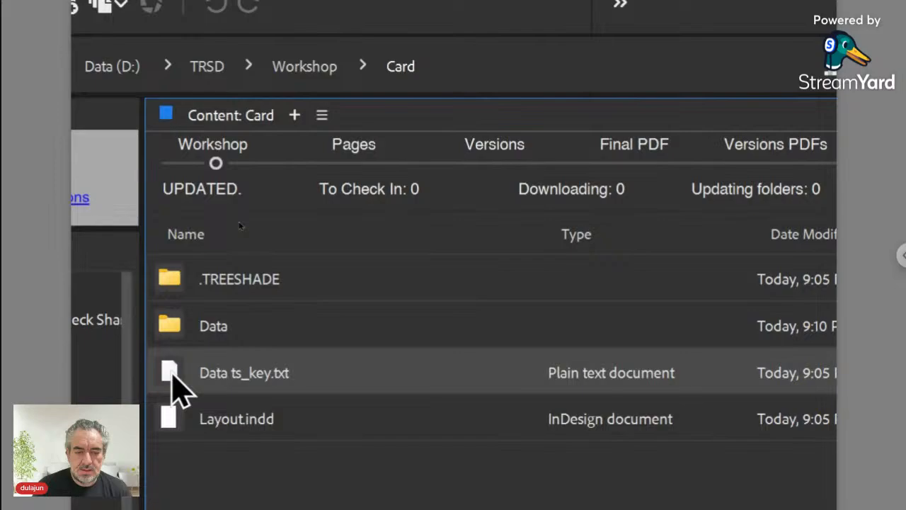
{"action": "double_click", "coordinate": [173, 377]}
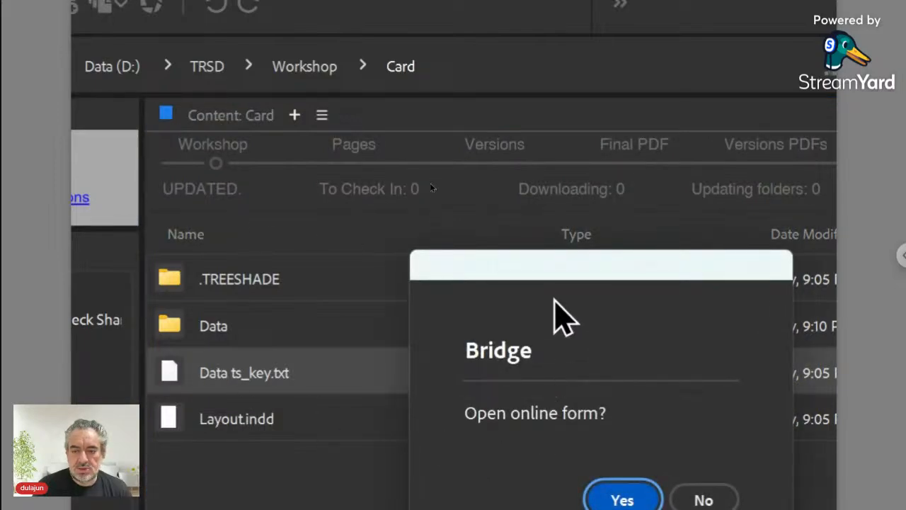
{"action": "left_click_drag", "start_coordinate": [550, 275], "coordinate": [485, 196]}
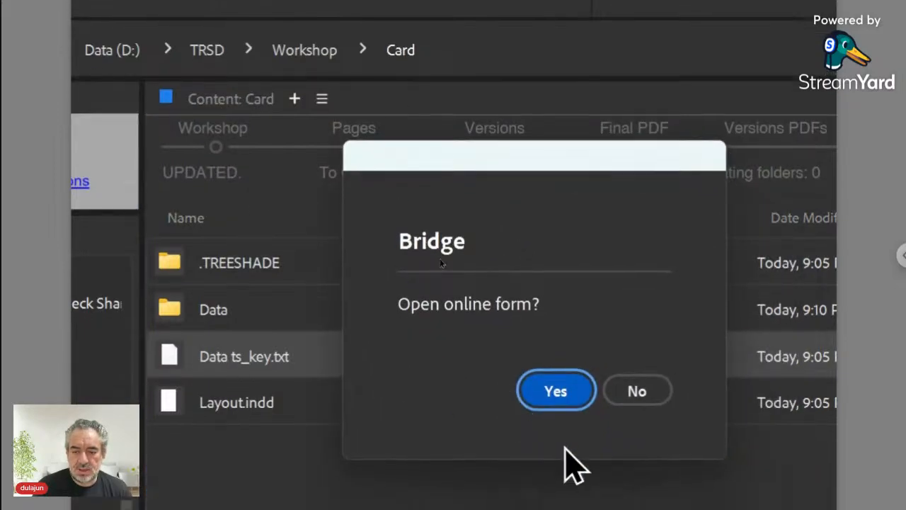
{"action": "left_click", "coordinate": [572, 397]}
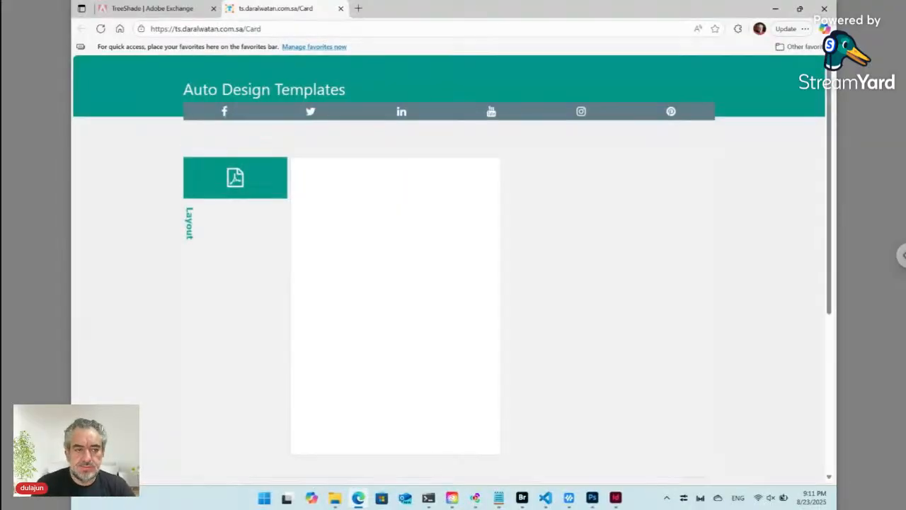
- Check the form's Name and Position boxes and expand Contacts, then return to Bridge
{"action": "scroll", "coordinate": [398, 193], "scroll_direction": "down", "scroll_amount": 3}
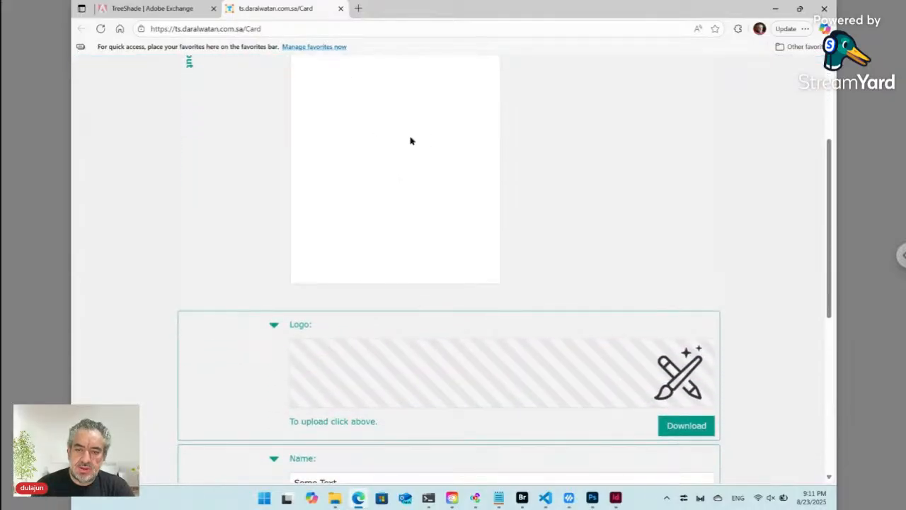
{"action": "scroll", "coordinate": [382, 199], "scroll_direction": "down", "scroll_amount": 1}
{"action": "scroll", "coordinate": [382, 198], "scroll_direction": "down", "scroll_amount": 4}
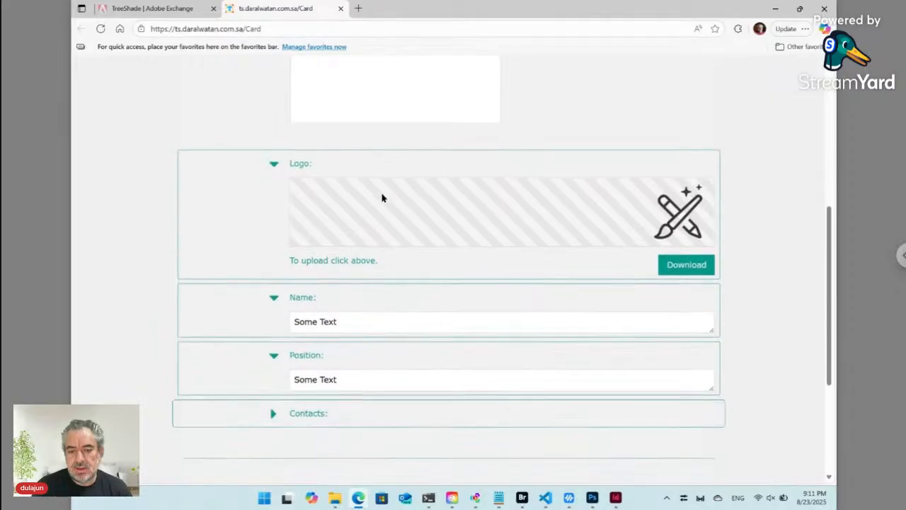
{"action": "scroll", "coordinate": [425, 123], "scroll_direction": "up", "scroll_amount": 1}
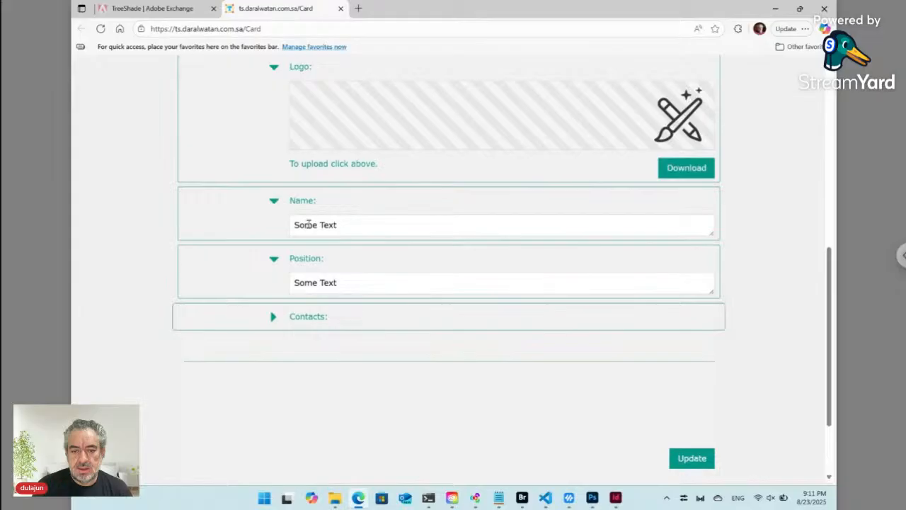
{"action": "left_click", "coordinate": [302, 224]}
{"action": "left_click", "coordinate": [320, 296]}
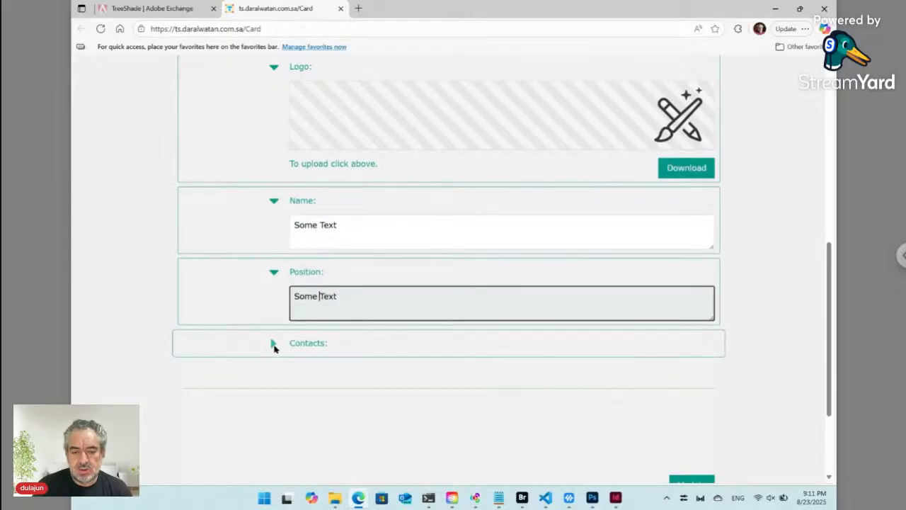
{"action": "left_click", "coordinate": [274, 345]}
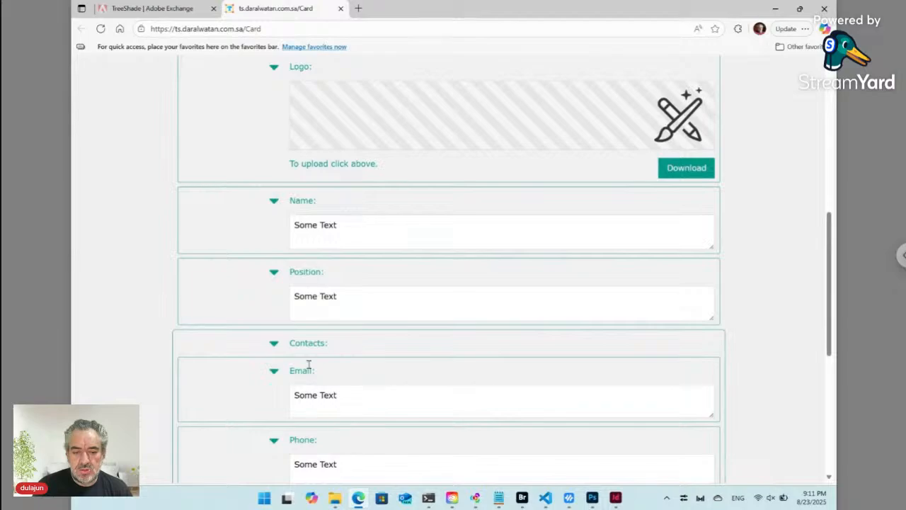
{"action": "scroll", "coordinate": [326, 365], "scroll_direction": "down", "scroll_amount": 3}
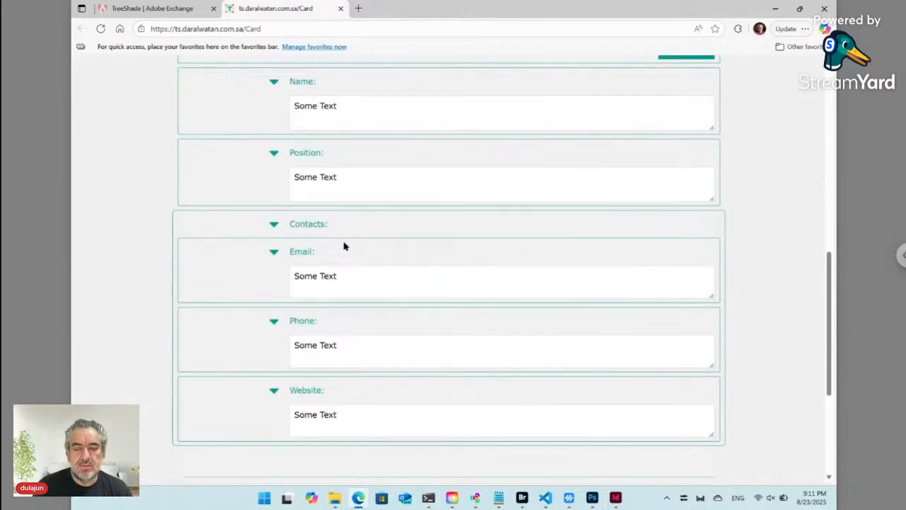
{"action": "scroll", "coordinate": [344, 246], "scroll_direction": "up", "scroll_amount": 5}
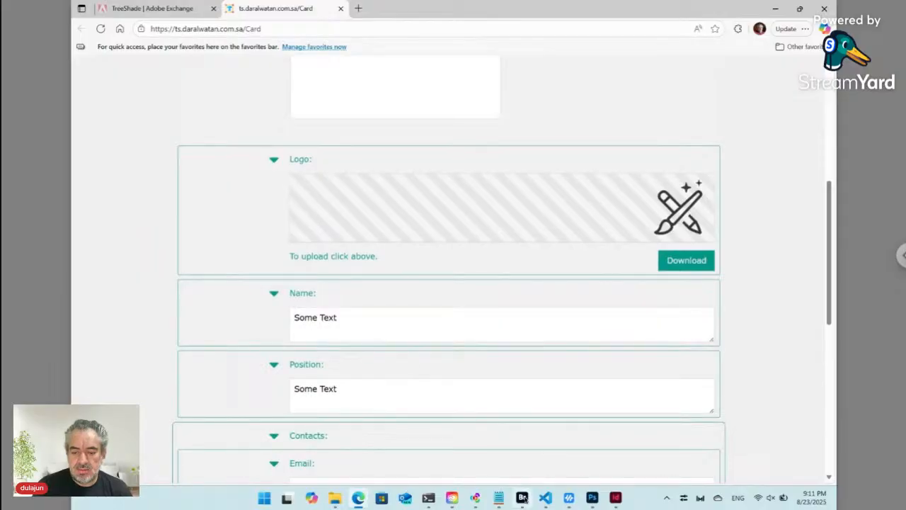
{"action": "mouse_move", "coordinate": [523, 500]}
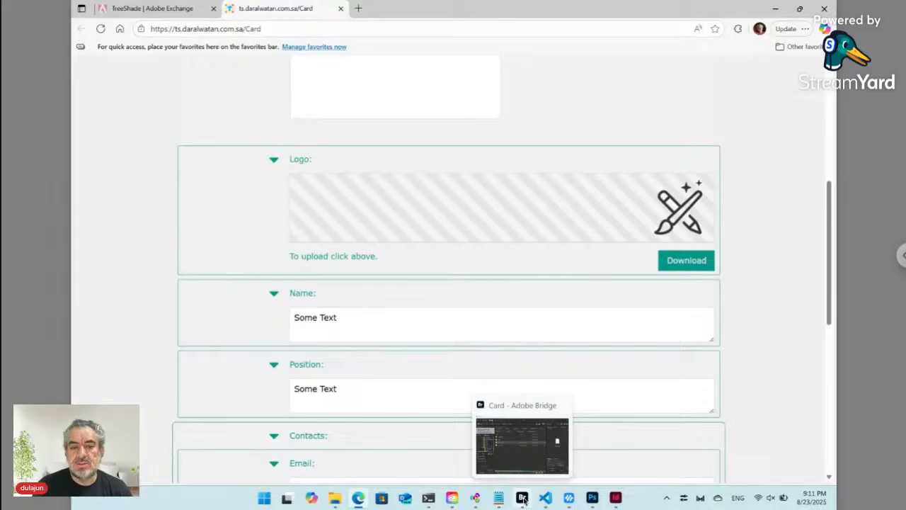
{"action": "left_click", "coordinate": [523, 500]}
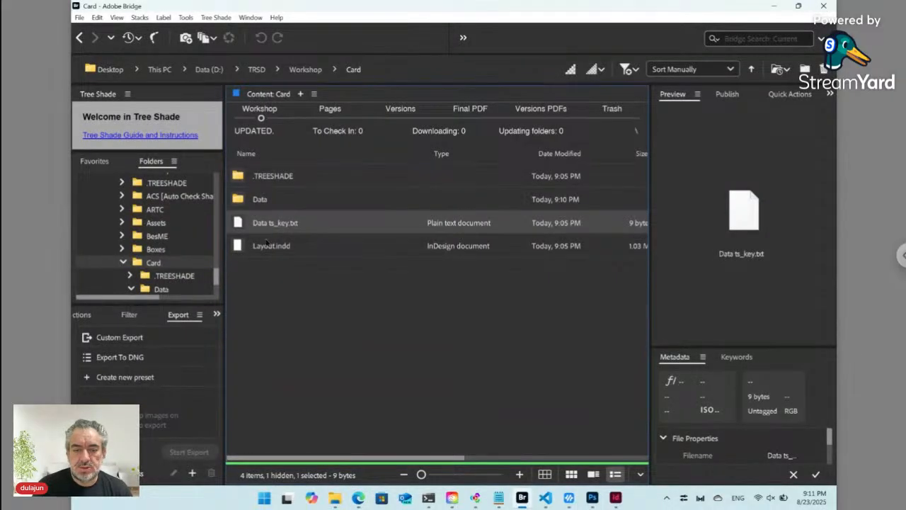
- Select the 1.03 MB Layout.indd template in the Card folder
{"action": "left_click", "coordinate": [265, 244]}
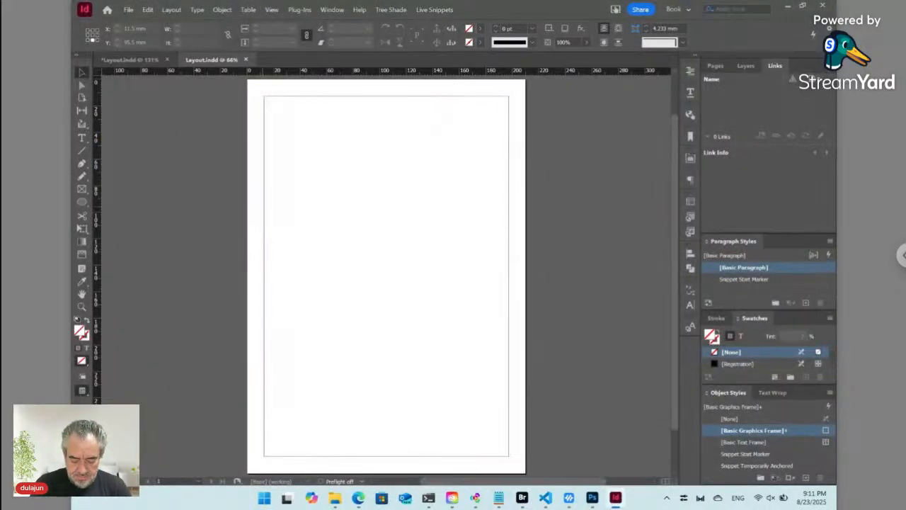
- Set the page size to 86 × 54 mm in Document Setup
{"action": "key", "text": "ctrl+alt+p"}
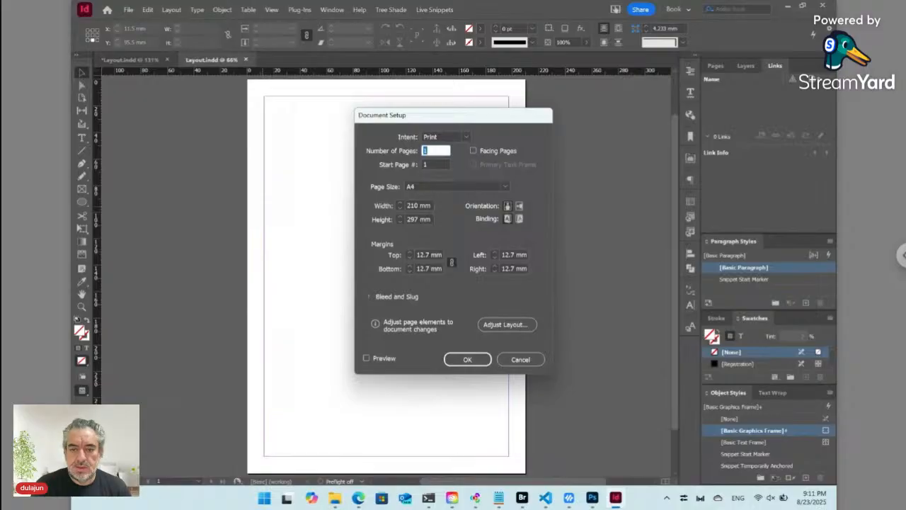
{"action": "left_click", "coordinate": [386, 206]}
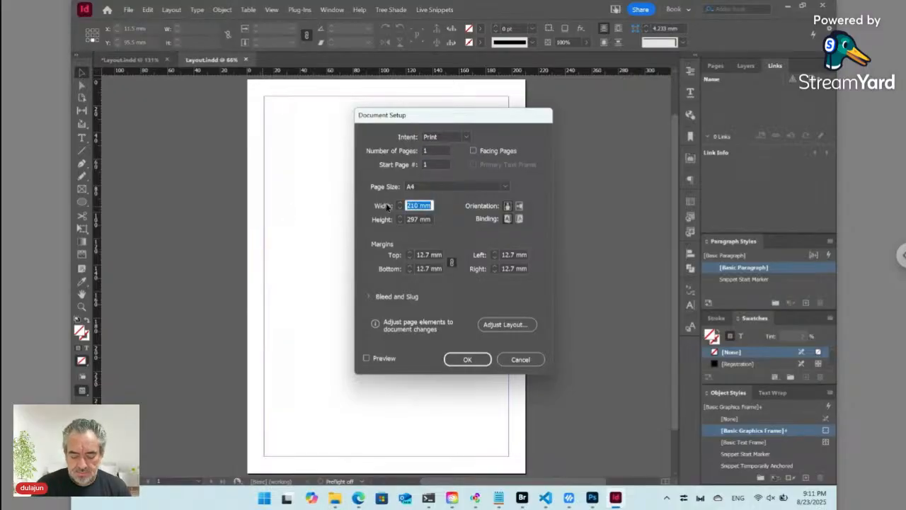
{"action": "type", "text": "8"}
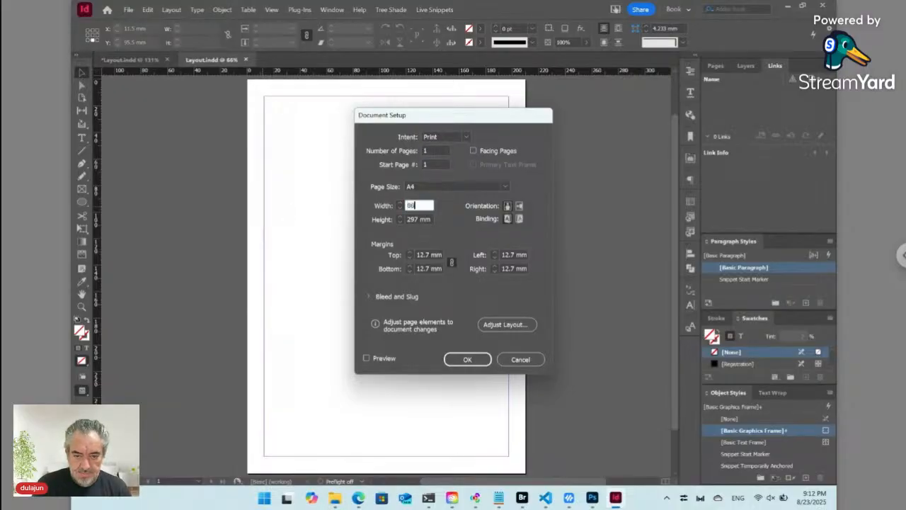
{"action": "type", "text": "6"}
{"action": "key", "text": "Tab"}
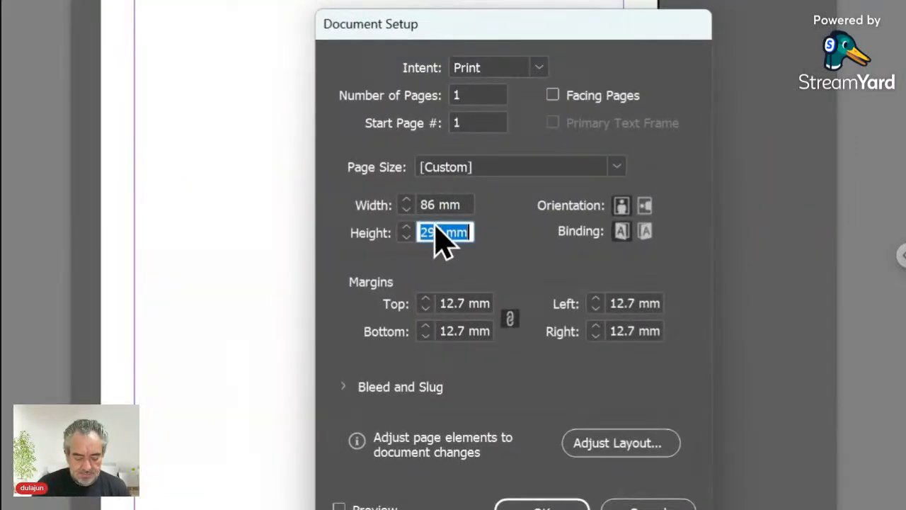
{"action": "type", "text": "54"}
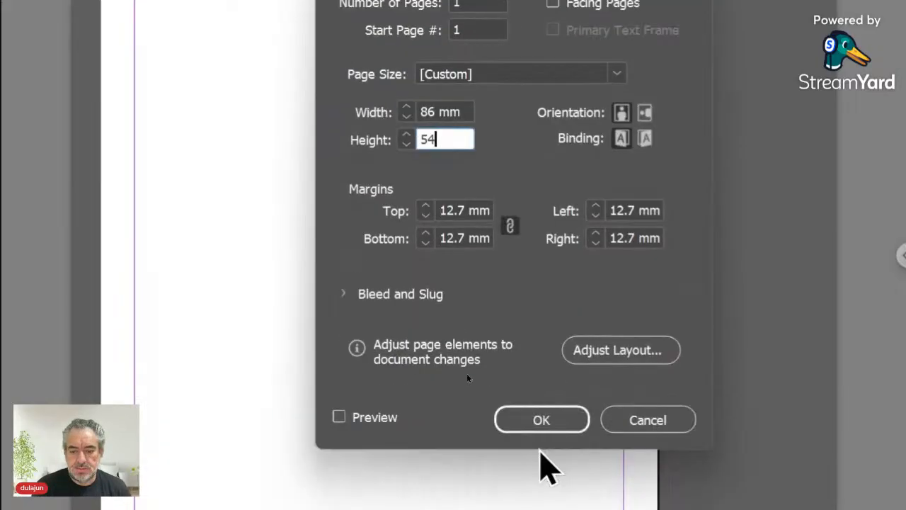
{"action": "left_click", "coordinate": [545, 420]}
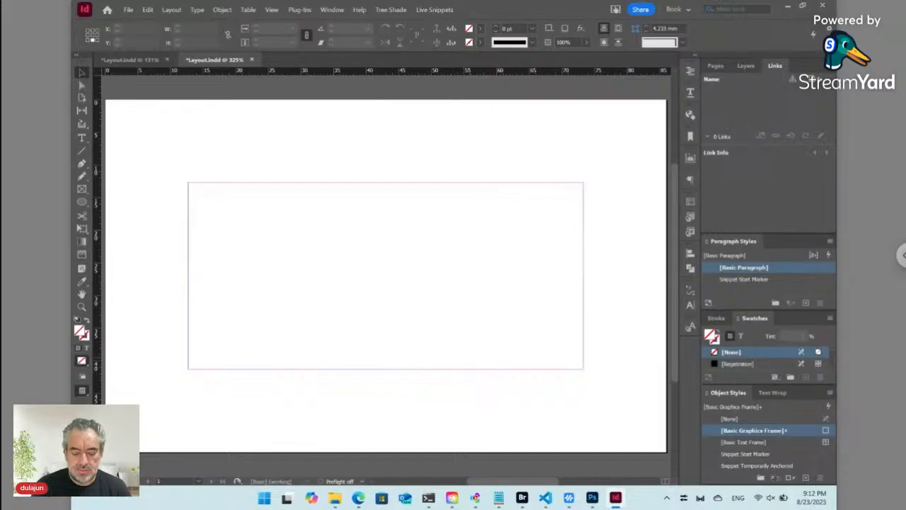
- Set all page margins to 5 mm and fit the page in the window
{"action": "key", "text": "ctrl+minus"}
{"action": "key", "text": "ctrl+minus"}
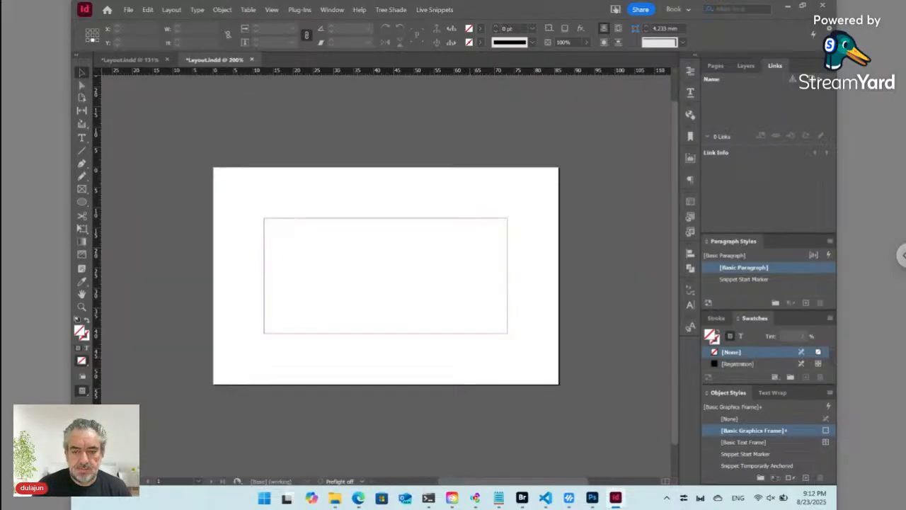
{"action": "left_click", "coordinate": [717, 67]}
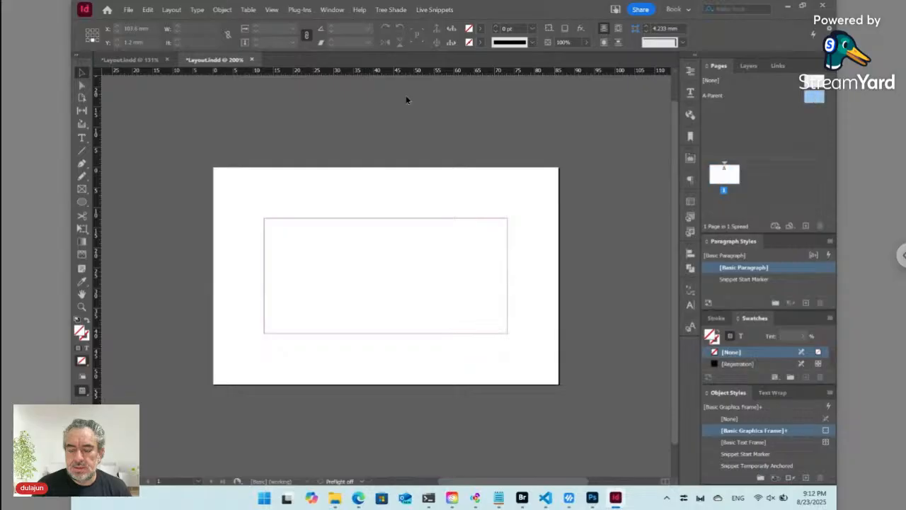
{"action": "left_click", "coordinate": [172, 10]}
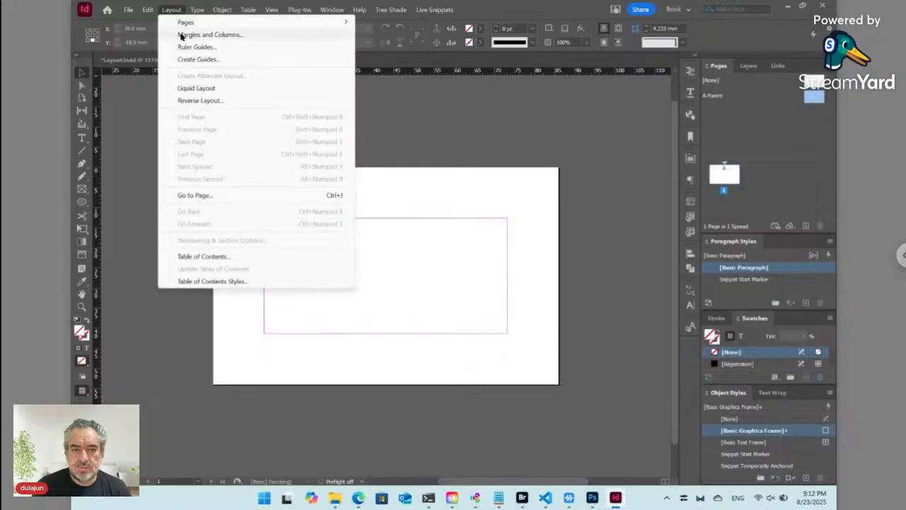
{"action": "left_click", "coordinate": [185, 35]}
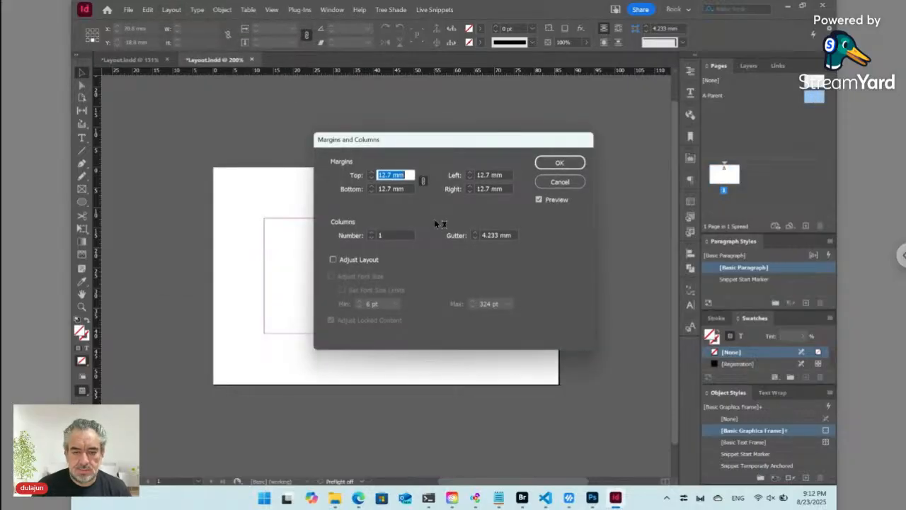
{"action": "type", "text": "6"}
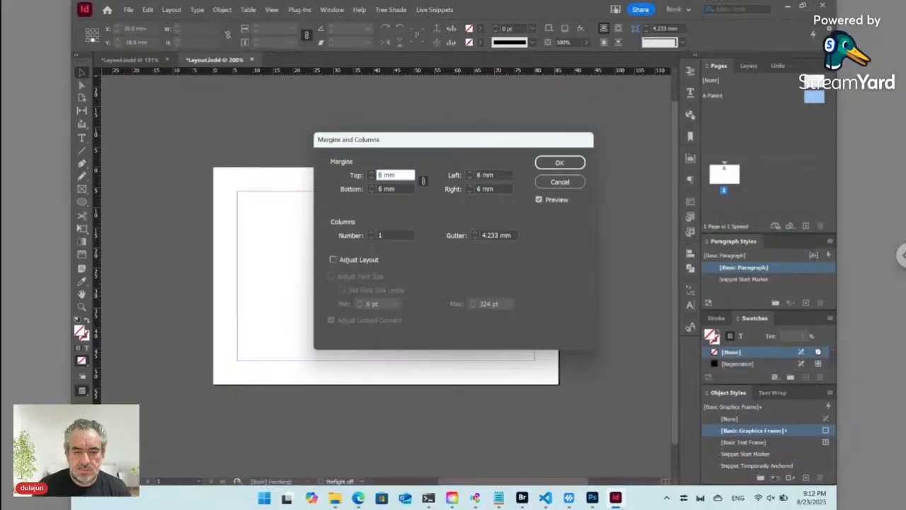
{"action": "key", "text": "Down"}
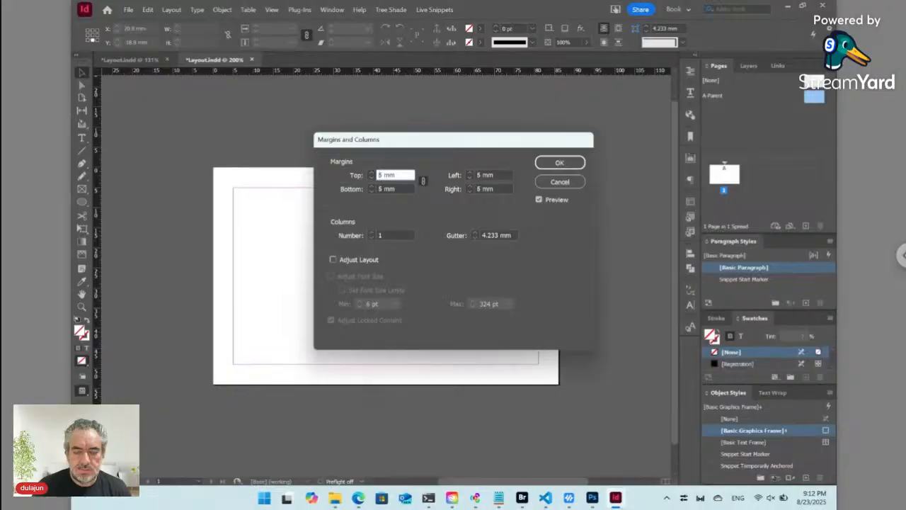
{"action": "left_click", "coordinate": [545, 165]}
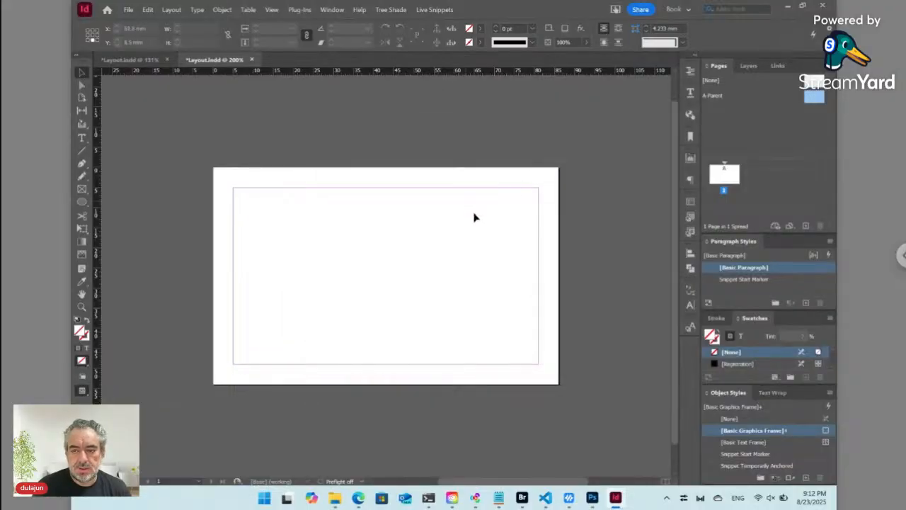
{"action": "double_click", "coordinate": [724, 174]}
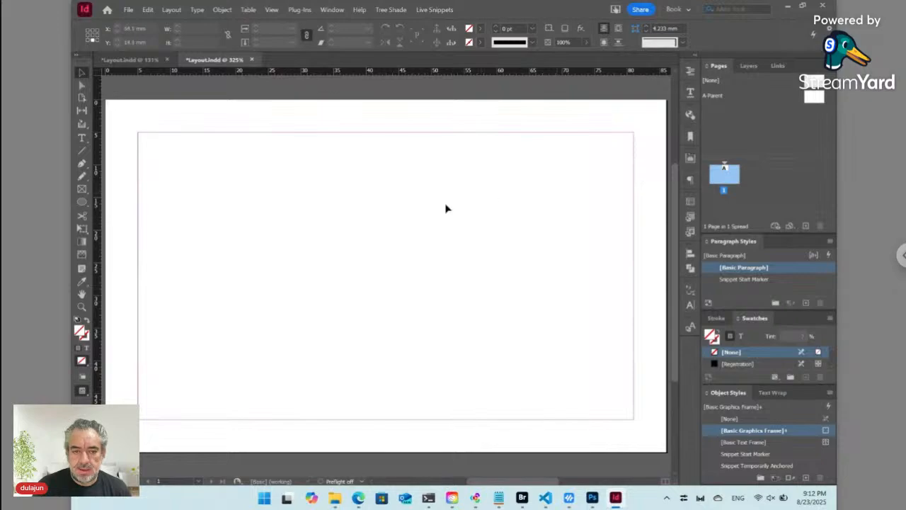
{"action": "left_click", "coordinate": [436, 10]}
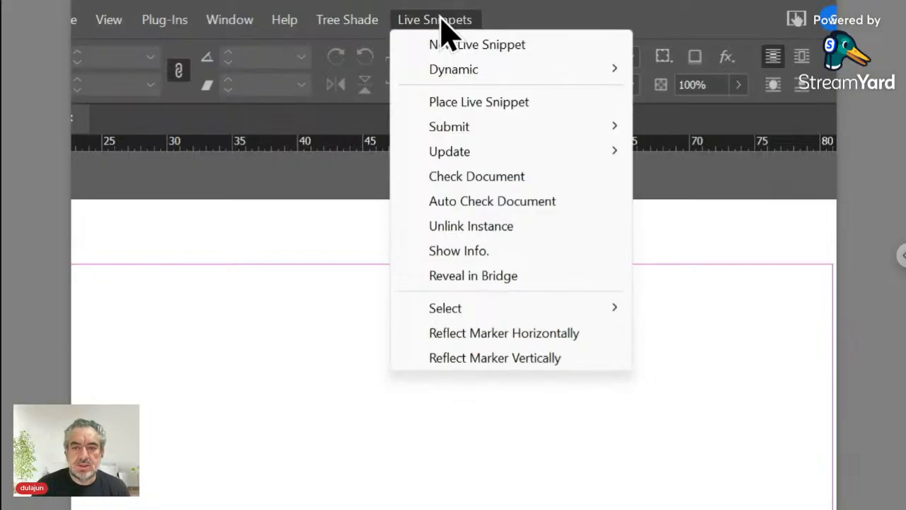
- Draw a text frame at the card's top left and place a Data/Name live snippet in it
{"action": "left_click", "coordinate": [467, 106]}
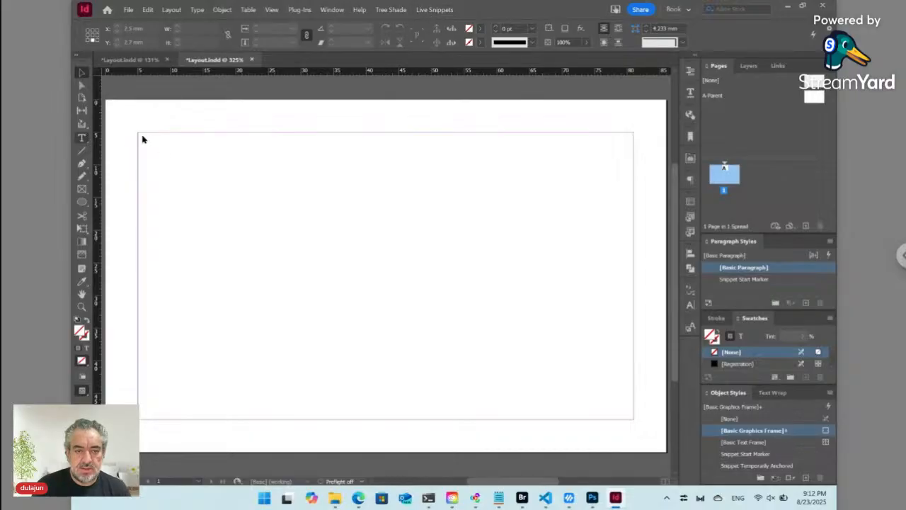
{"action": "left_click_drag", "start_coordinate": [140, 134], "coordinate": [456, 233]}
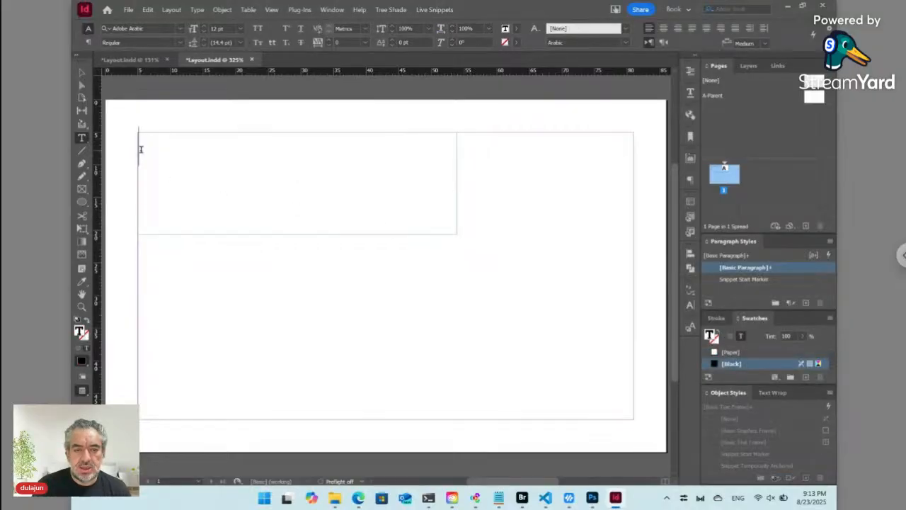
{"action": "left_click", "coordinate": [435, 10]}
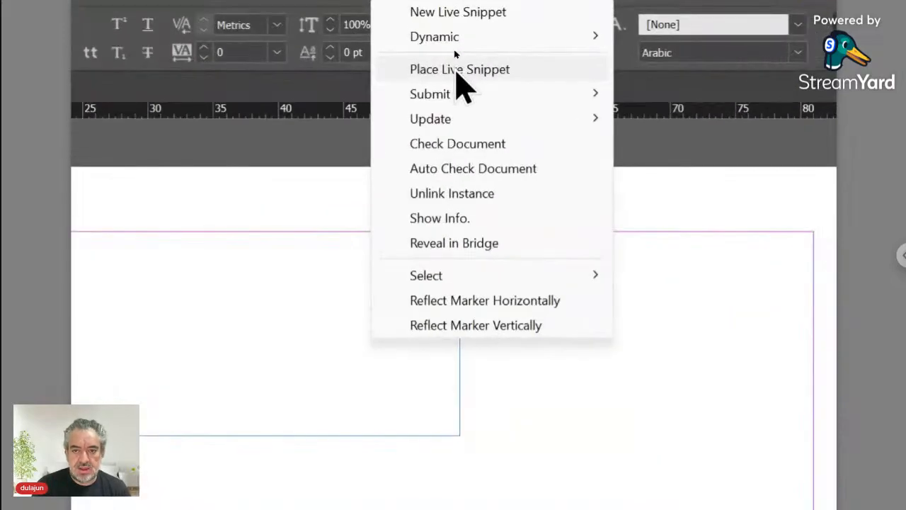
{"action": "left_click", "coordinate": [455, 51]}
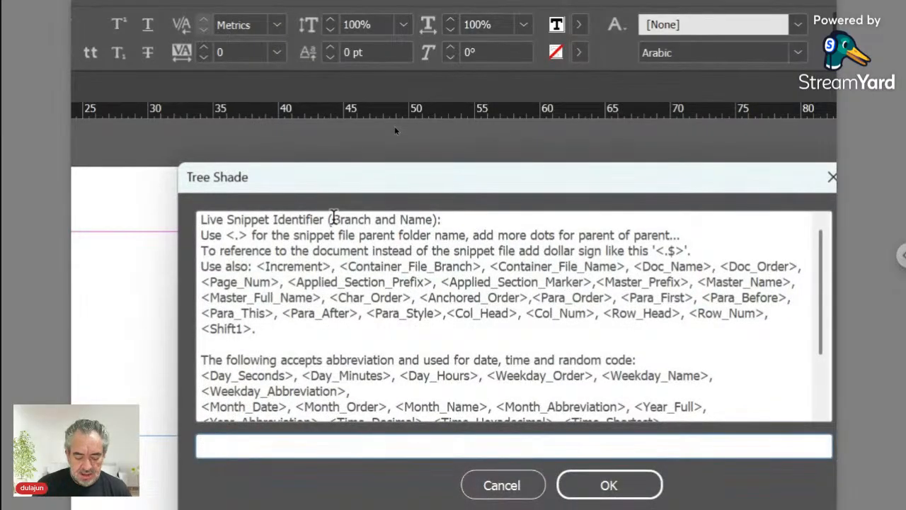
{"action": "type", "text": "Data"}
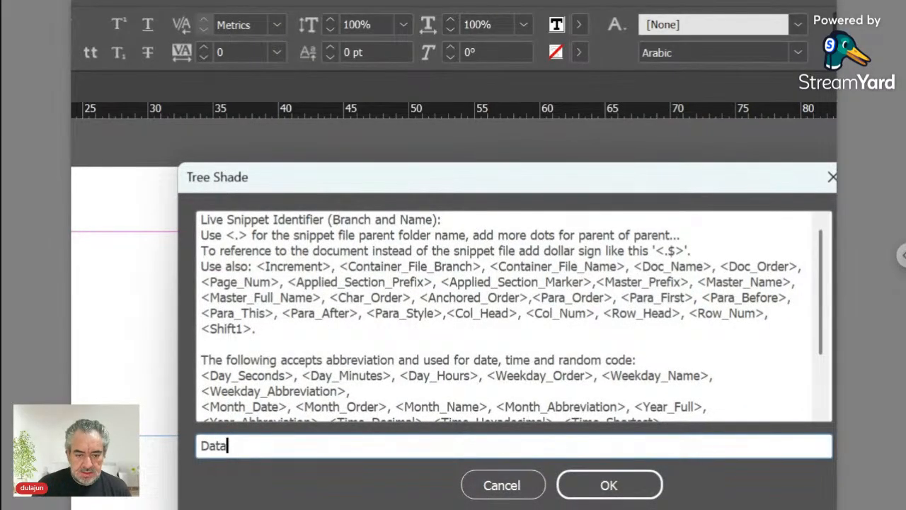
{"action": "type", "text": "/Name"}
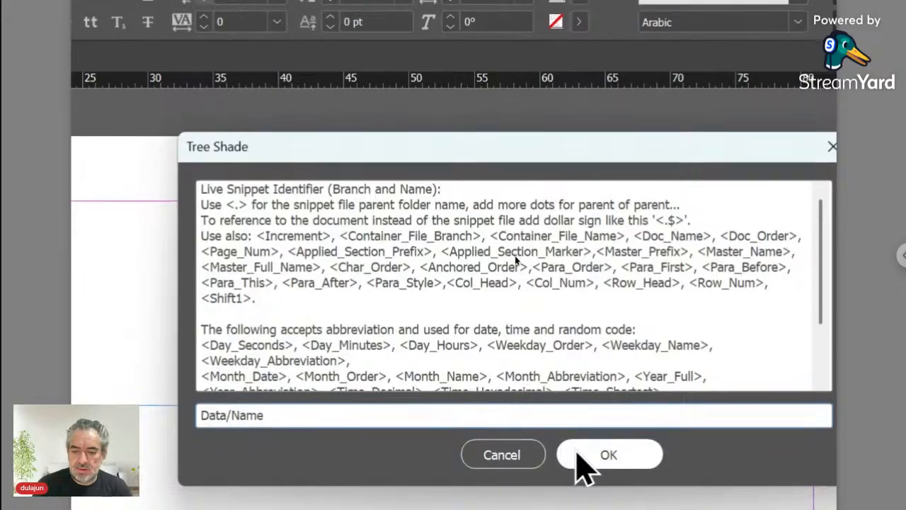
{"action": "left_click", "coordinate": [582, 454]}
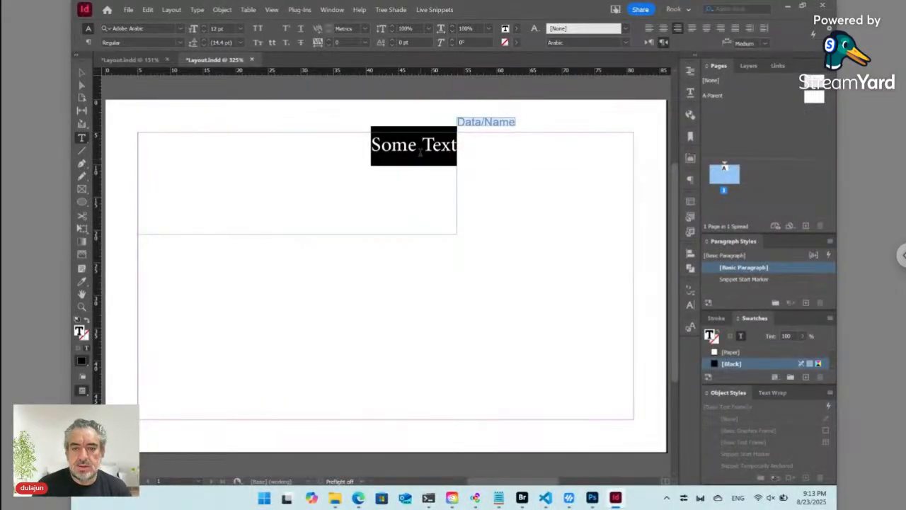
- Create a new paragraph style named Name for the Some Text paragraph
{"action": "left_click", "coordinate": [417, 145]}
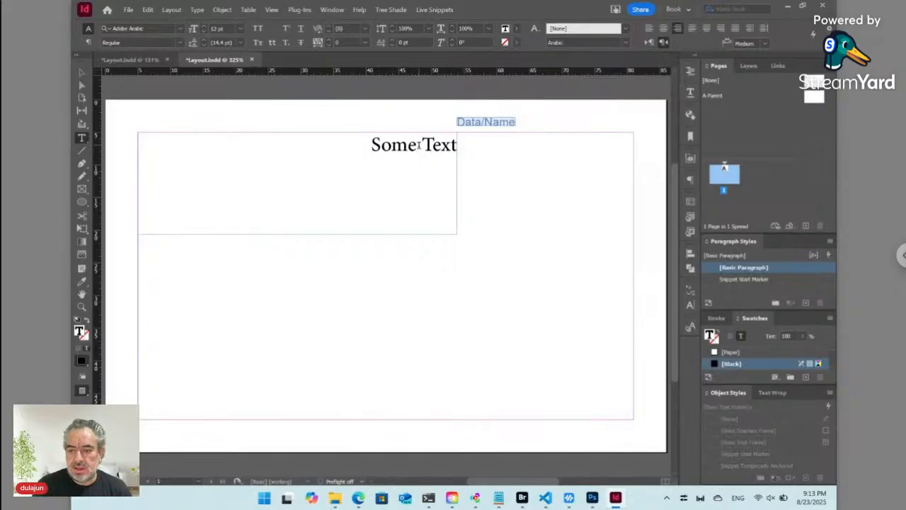
{"action": "left_click", "coordinate": [830, 241]}
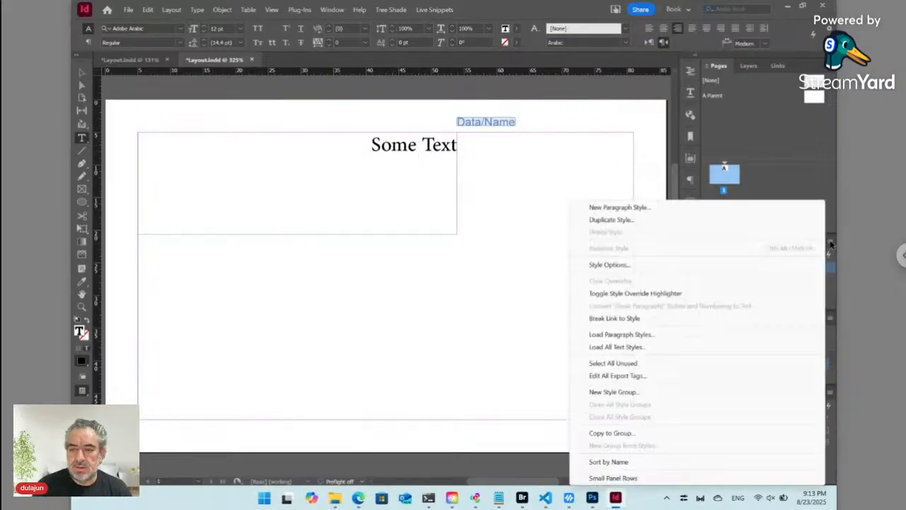
{"action": "left_click", "coordinate": [619, 207]}
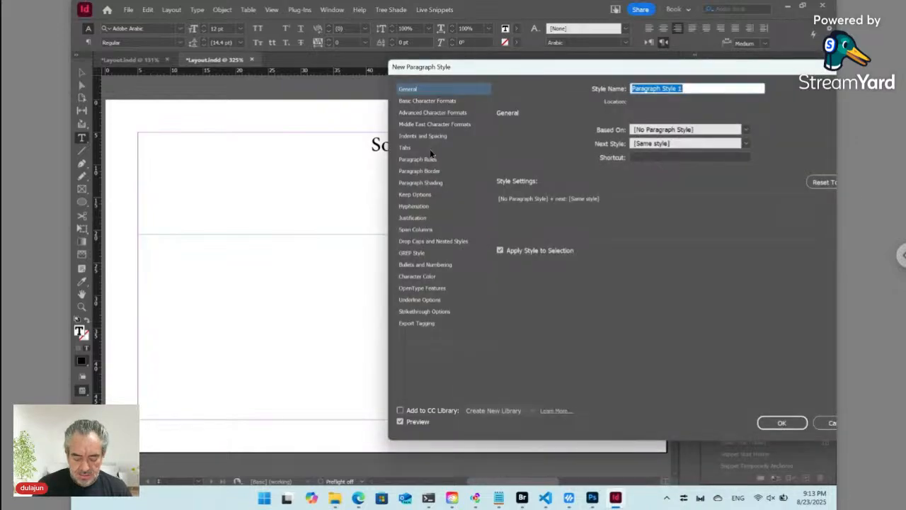
{"action": "type", "text": "Name"}
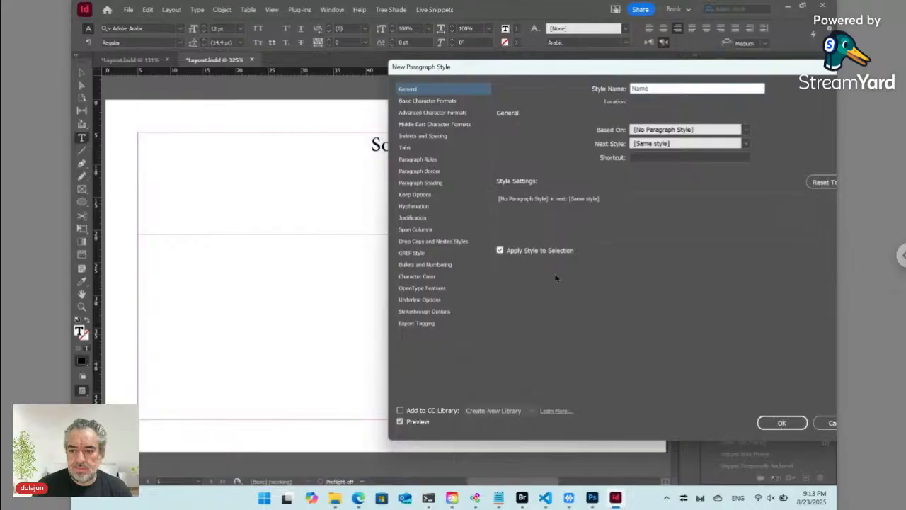
{"action": "left_click", "coordinate": [779, 422]}
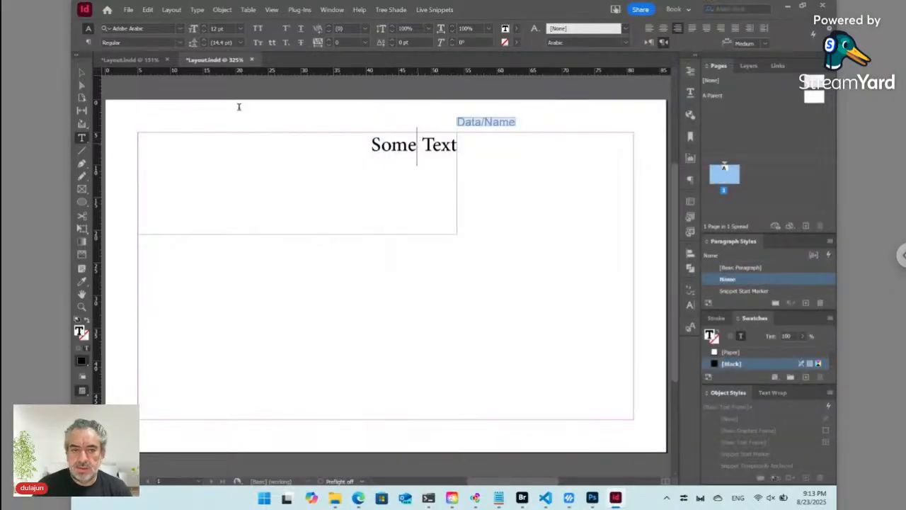
- Left-align the text, apply Myriad Arabic Bold, redefine the Name style, and size it 24 pt
{"action": "left_click", "coordinate": [88, 42]}
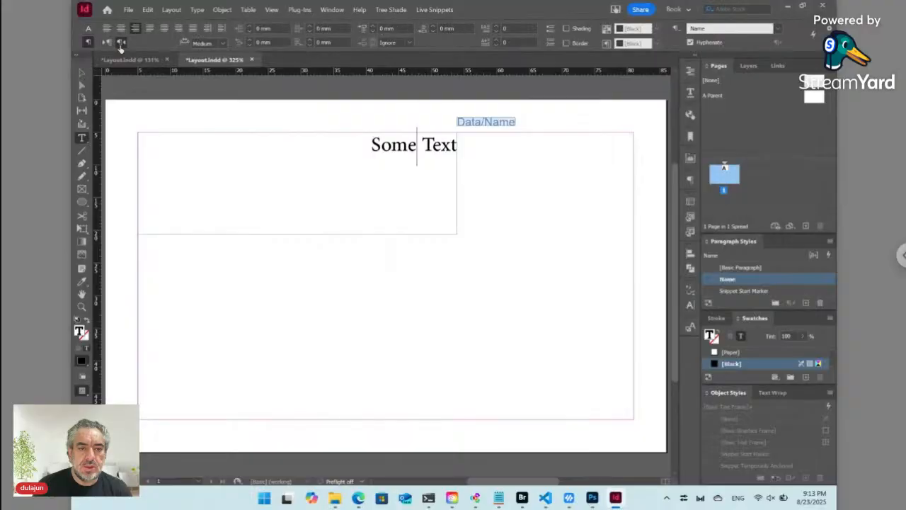
{"action": "left_click", "coordinate": [106, 42]}
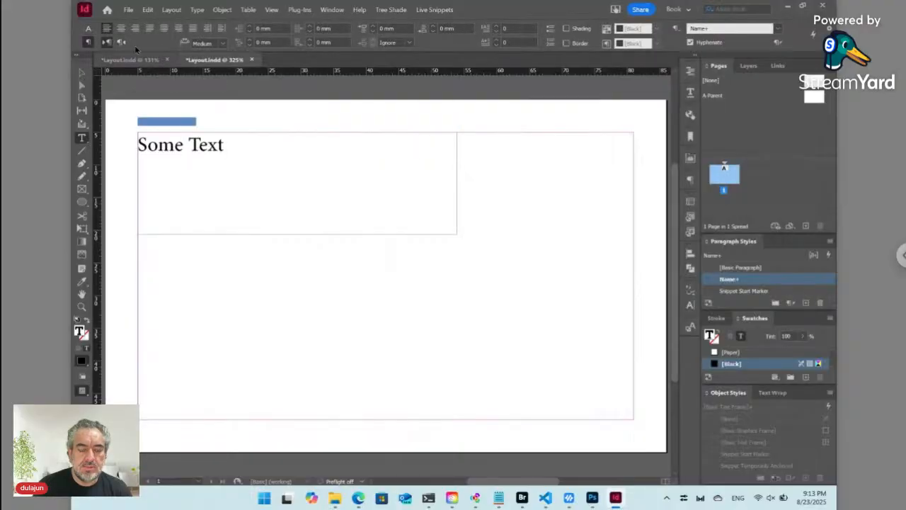
{"action": "left_click", "coordinate": [88, 28]}
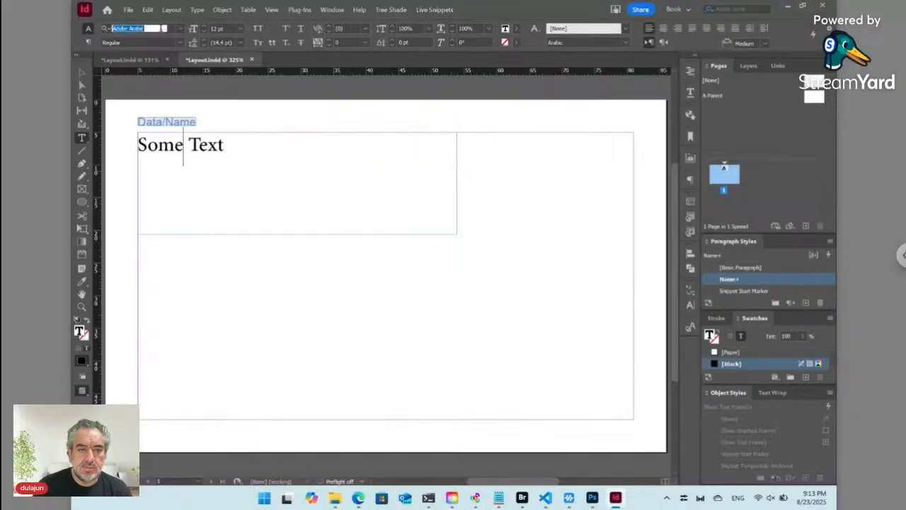
{"action": "type", "text": "Myriad"}
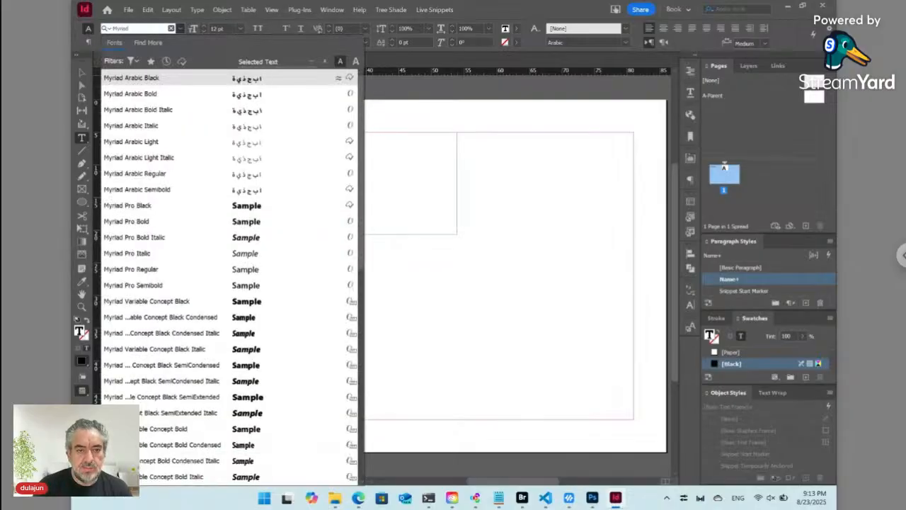
{"action": "left_click", "coordinate": [150, 93]}
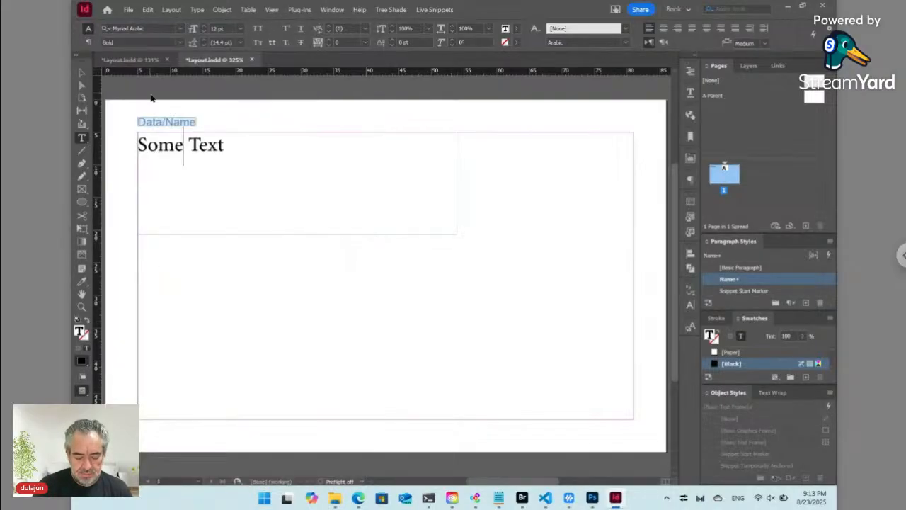
{"action": "key", "text": "ctrl+alt+shift+r"}
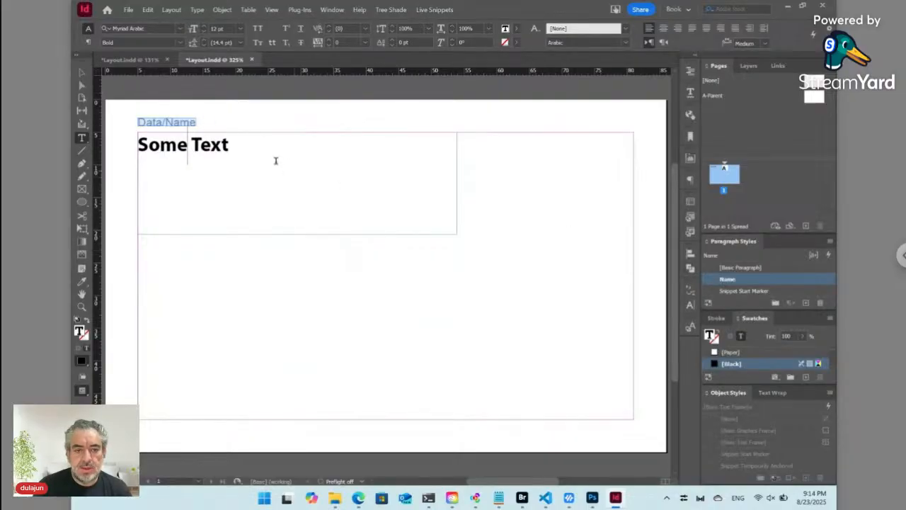
{"action": "left_click", "coordinate": [240, 28]}
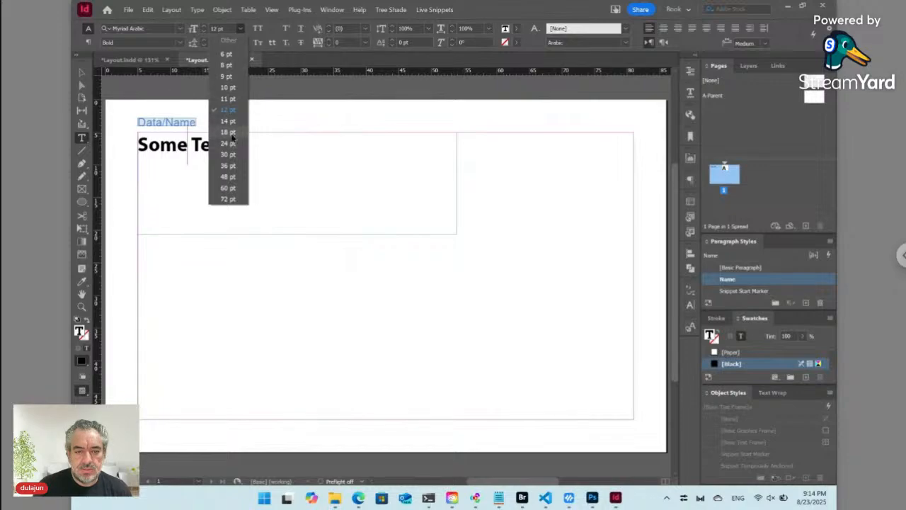
{"action": "left_click", "coordinate": [232, 144]}
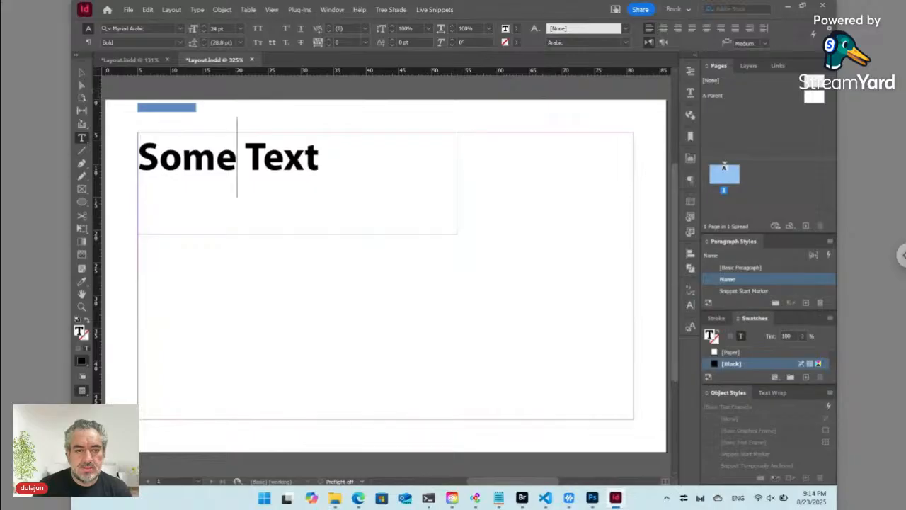
- Shorten the name text frame and move it down toward the card centre
{"action": "key", "text": "Escape"}
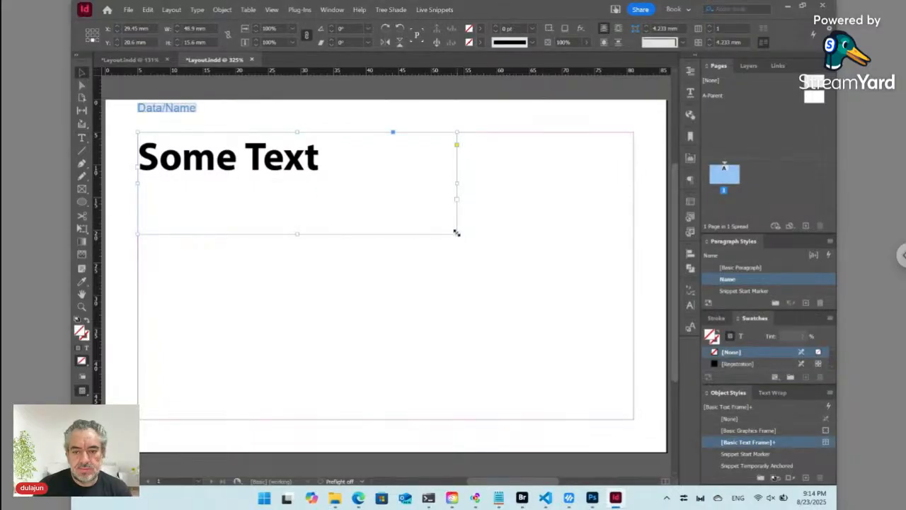
{"action": "left_click_drag", "start_coordinate": [456, 234], "coordinate": [409, 192]}
{"action": "left_click_drag", "start_coordinate": [257, 167], "coordinate": [344, 271]}
{"action": "left_click", "coordinate": [317, 192]}
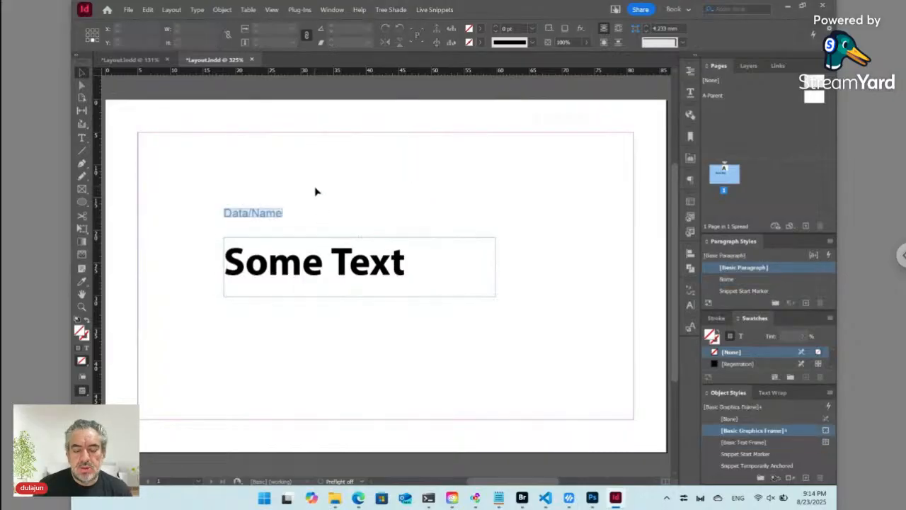
- Drag Logo.png from Bridge's Data folder onto the card's top-left margin corner in InDesign
{"action": "left_click", "coordinate": [522, 497]}
{"action": "double_click", "coordinate": [262, 200]}
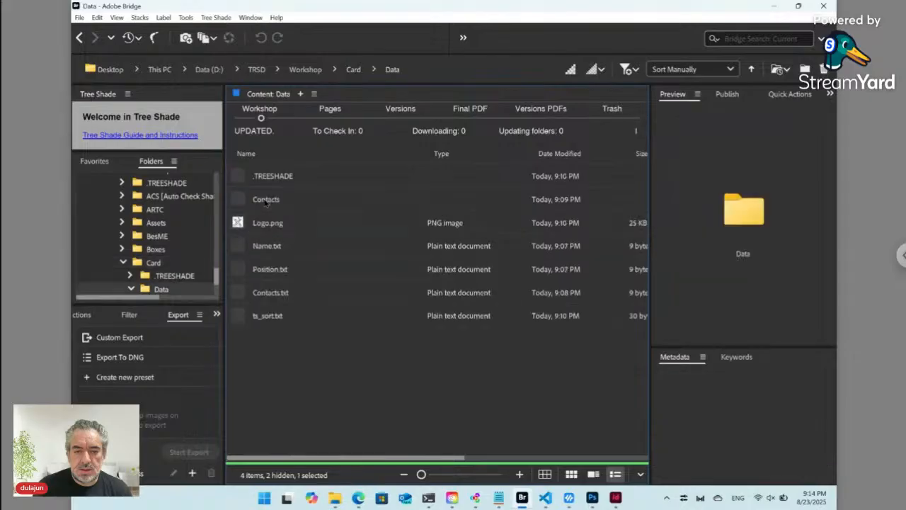
{"action": "left_click", "coordinate": [261, 224]}
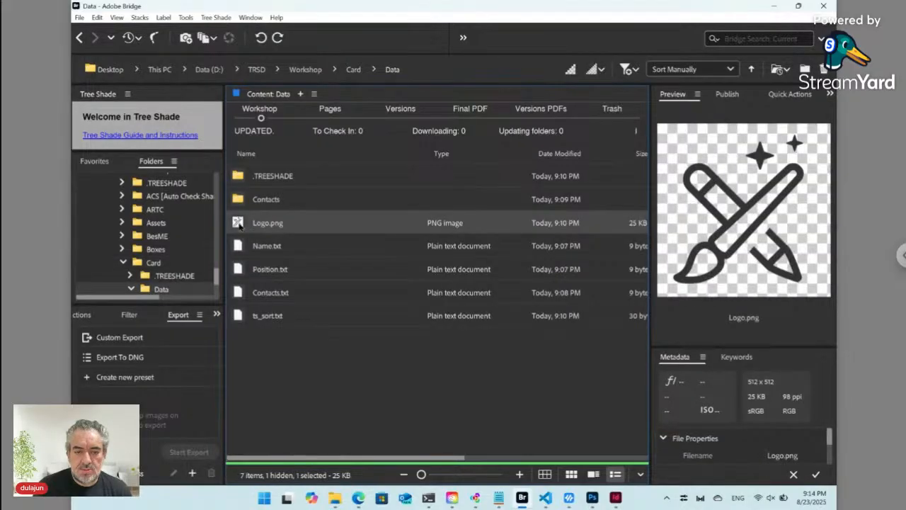
{"action": "left_click_drag", "start_coordinate": [259, 226], "coordinate": [385, 276]}
{"action": "key", "text": "alt+Tab"}
{"action": "left_click_drag", "start_coordinate": [274, 170], "coordinate": [223, 206]}
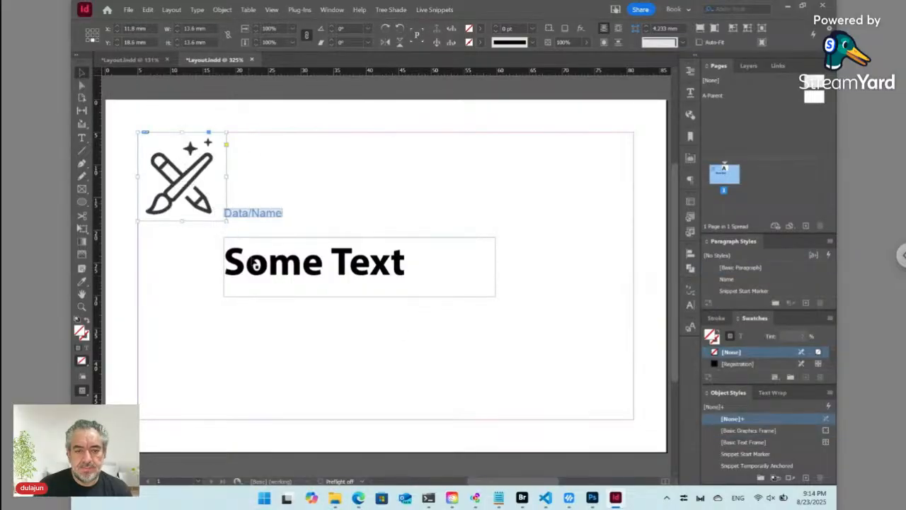
- Move the name frame up and right beside the logo, then select the logo frame
{"action": "left_click_drag", "start_coordinate": [256, 264], "coordinate": [299, 236]}
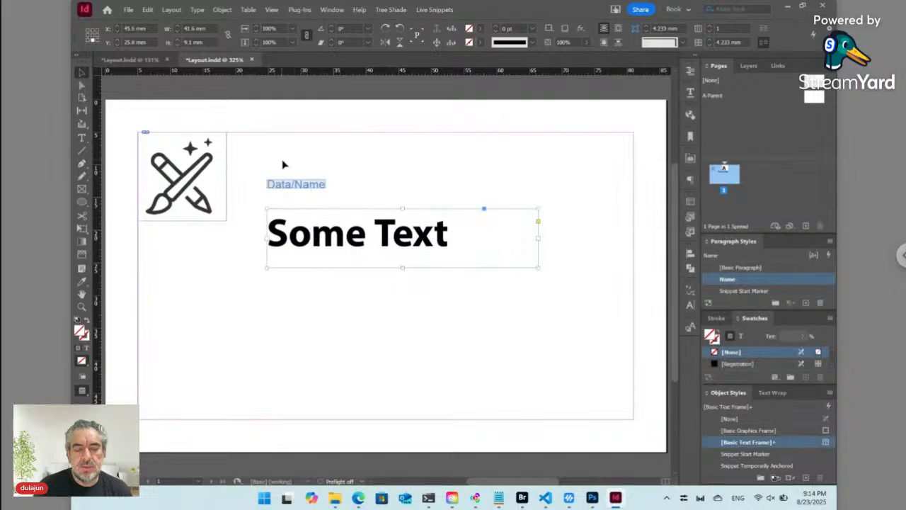
{"action": "left_click", "coordinate": [262, 152]}
{"action": "left_click", "coordinate": [191, 149]}
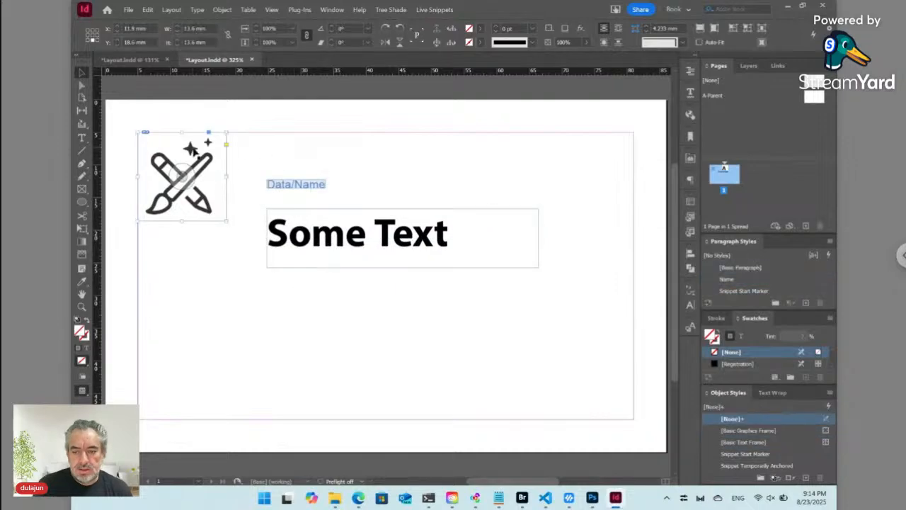
{"action": "left_click", "coordinate": [830, 393]}
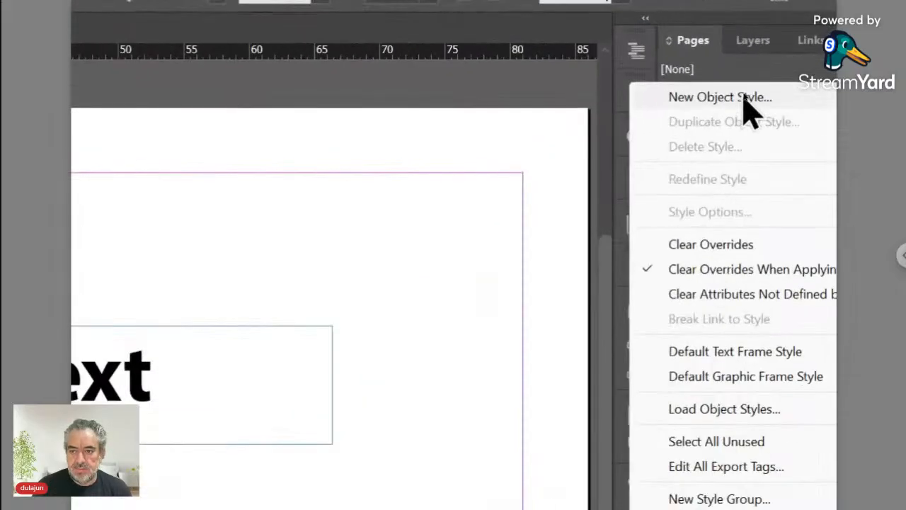
- Create an object style named Logo with Auto-Fit frame fitting anchored at the top-left
{"action": "left_click", "coordinate": [744, 94]}
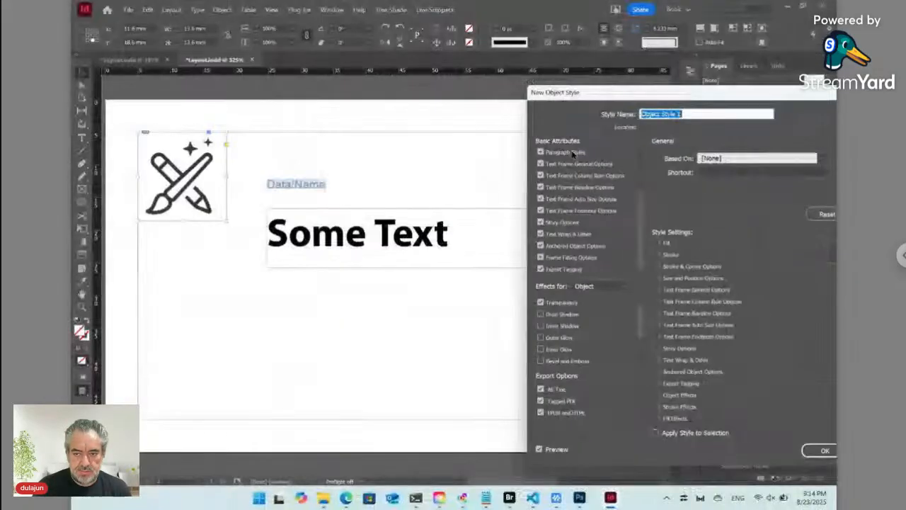
{"action": "left_click_drag", "start_coordinate": [621, 91], "coordinate": [325, 85]}
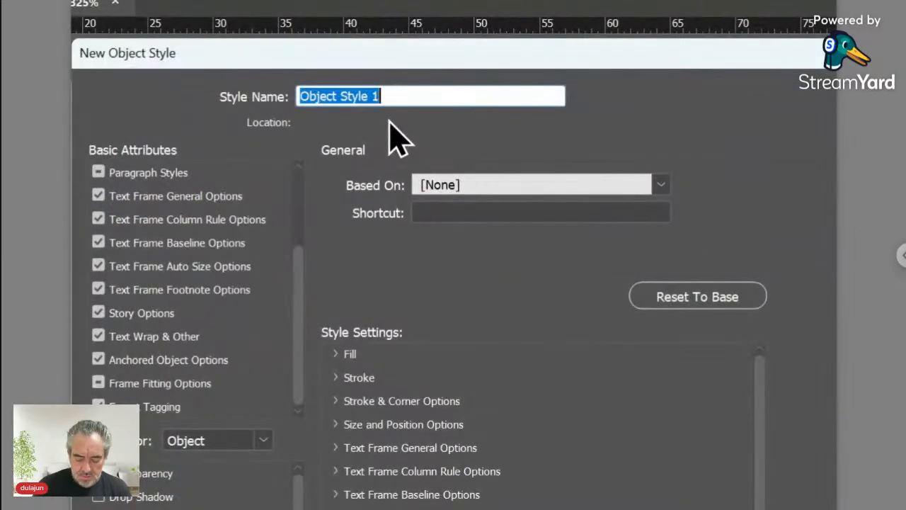
{"action": "type", "text": "Logo"}
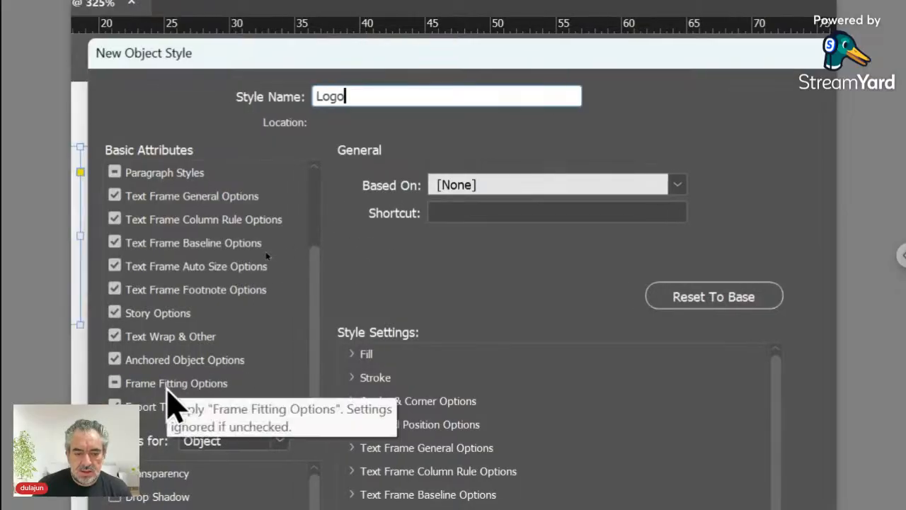
{"action": "left_click", "coordinate": [169, 386]}
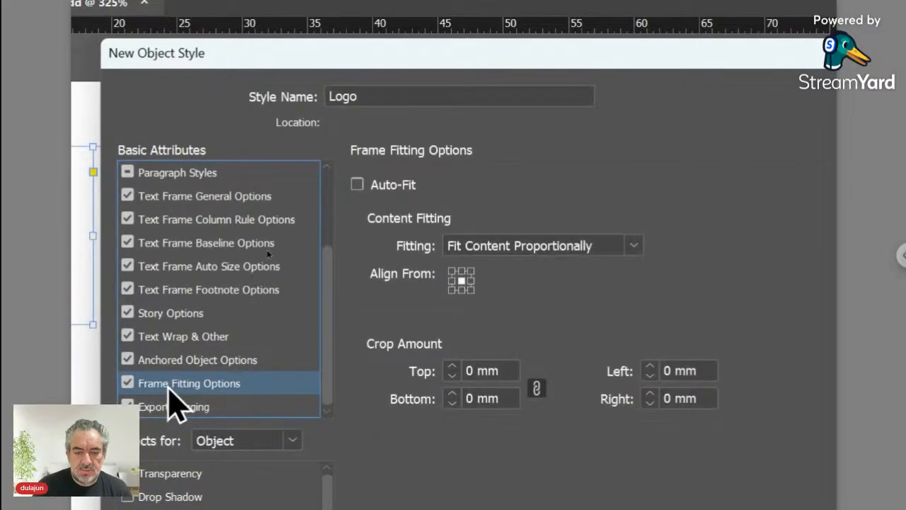
{"action": "left_click", "coordinate": [393, 185]}
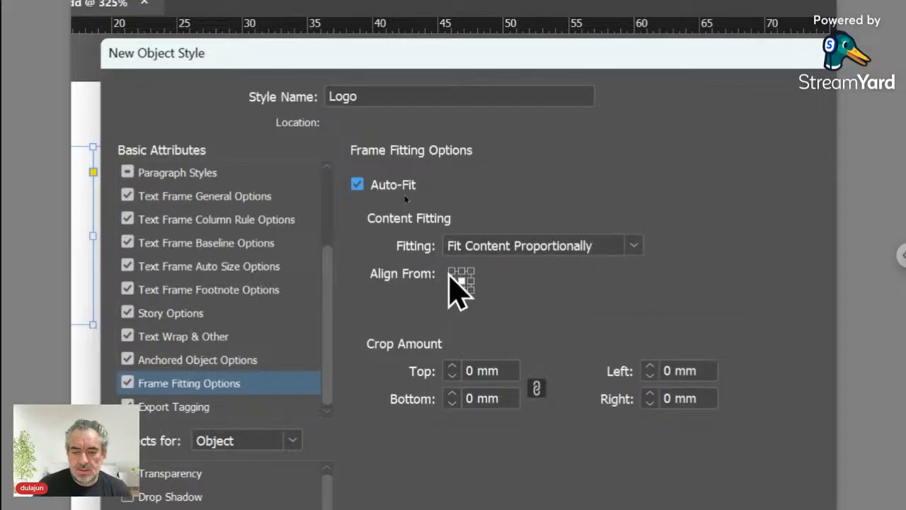
{"action": "left_click", "coordinate": [450, 271]}
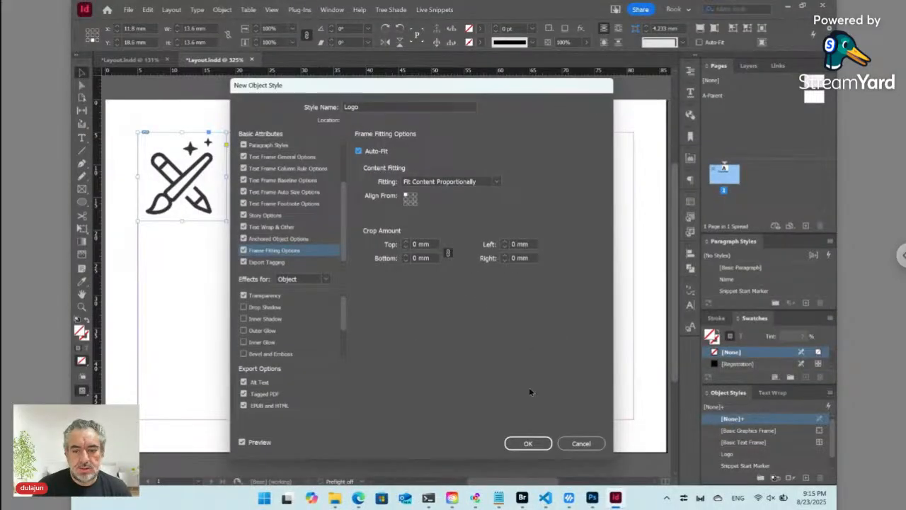
{"action": "left_click", "coordinate": [524, 445]}
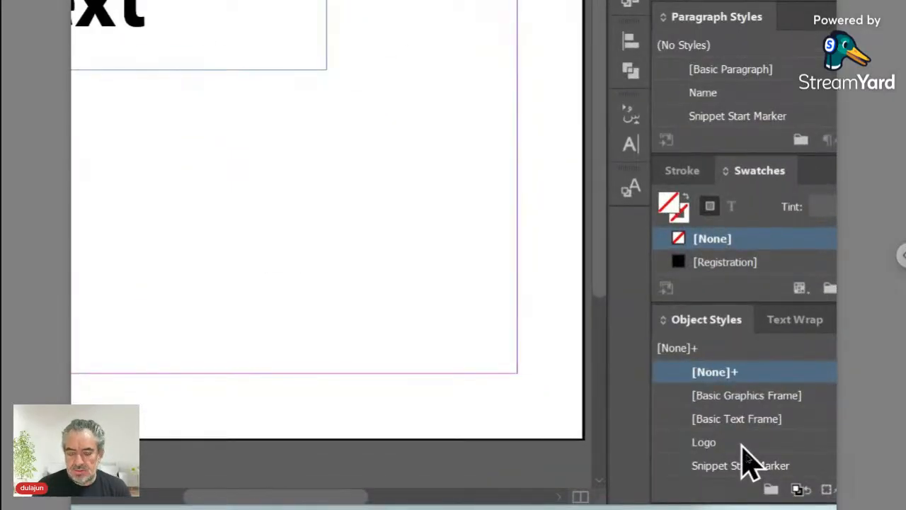
- Apply the Logo style to the logo frame, then duplicate the name frame below and empty its text
{"action": "left_click", "coordinate": [741, 443]}
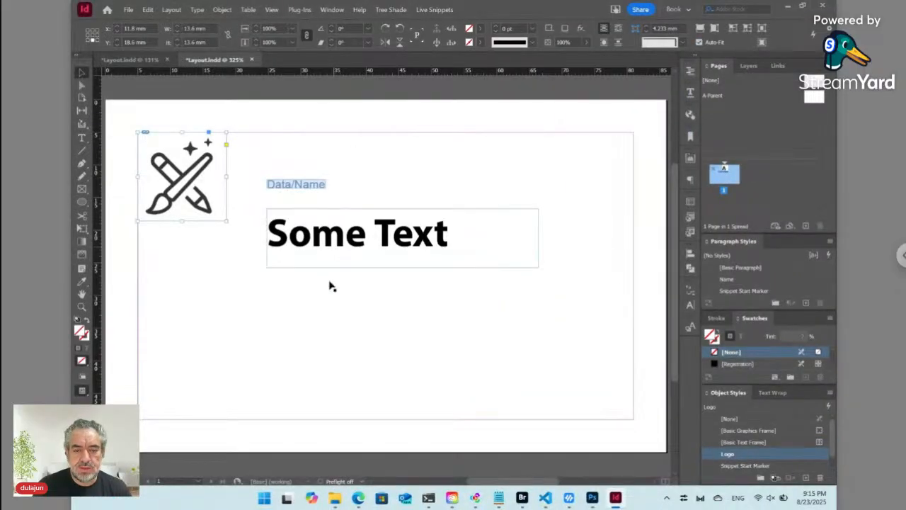
{"action": "left_click", "coordinate": [329, 303]}
{"action": "left_click", "coordinate": [297, 248]}
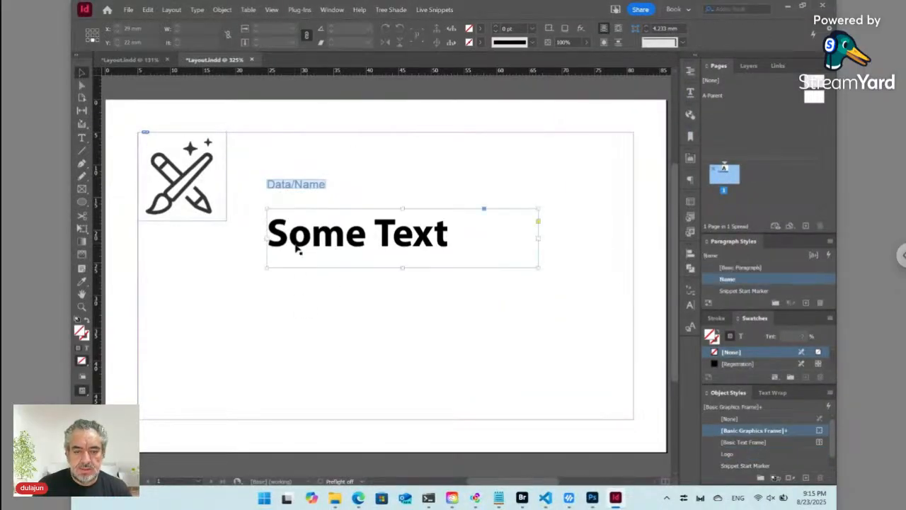
{"action": "left_click_drag", "start_coordinate": [307, 243], "coordinate": [309, 321]}
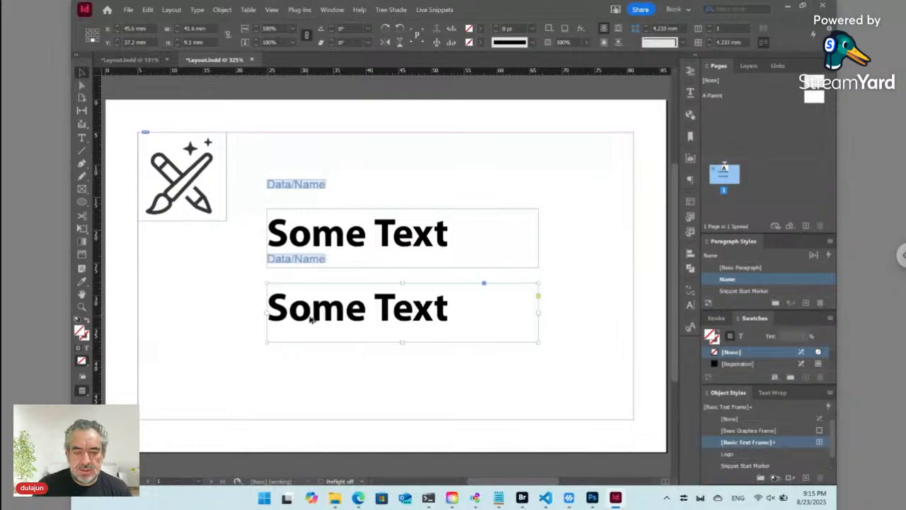
{"action": "double_click", "coordinate": [317, 318]}
{"action": "key", "text": "ctrl+a"}
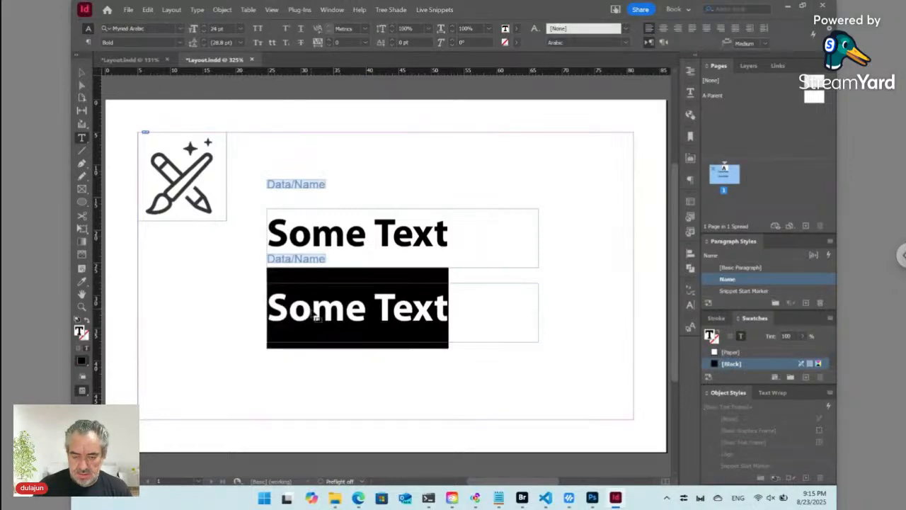
{"action": "key", "text": "BackSpace"}
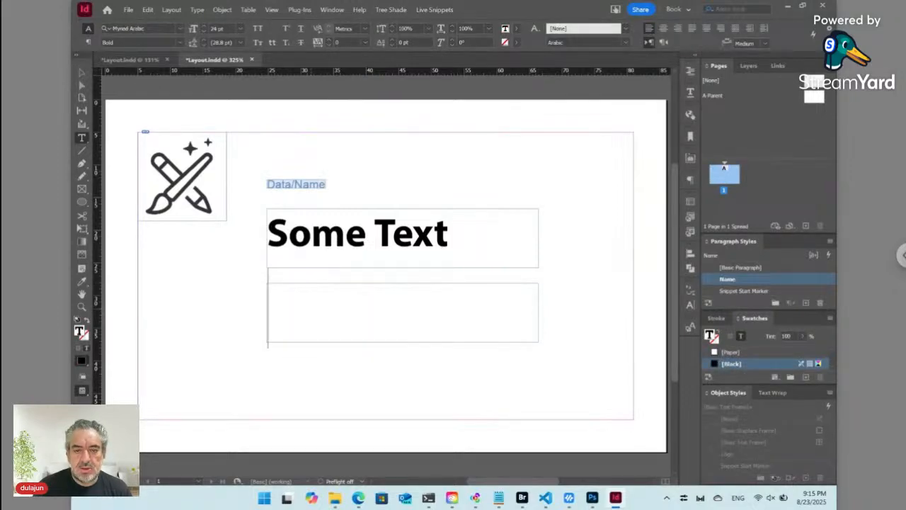
{"action": "left_click", "coordinate": [439, 10]}
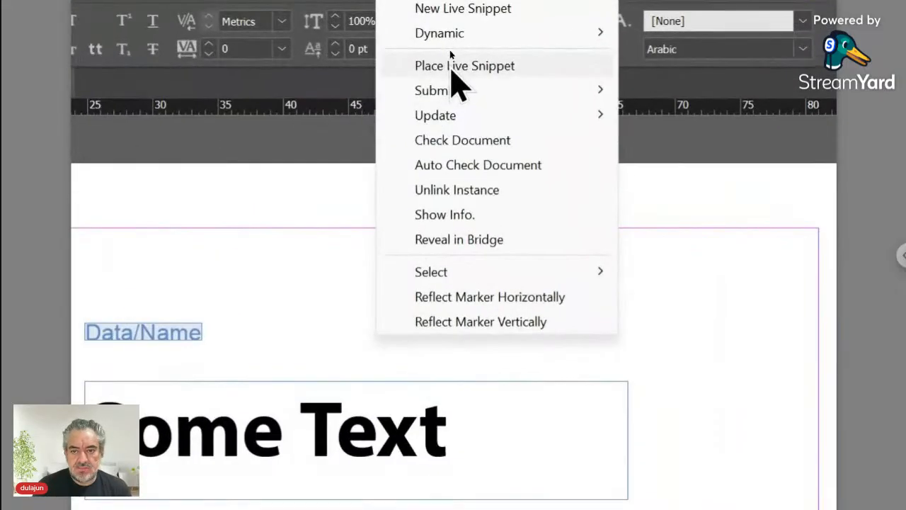
{"action": "left_click", "coordinate": [449, 50]}
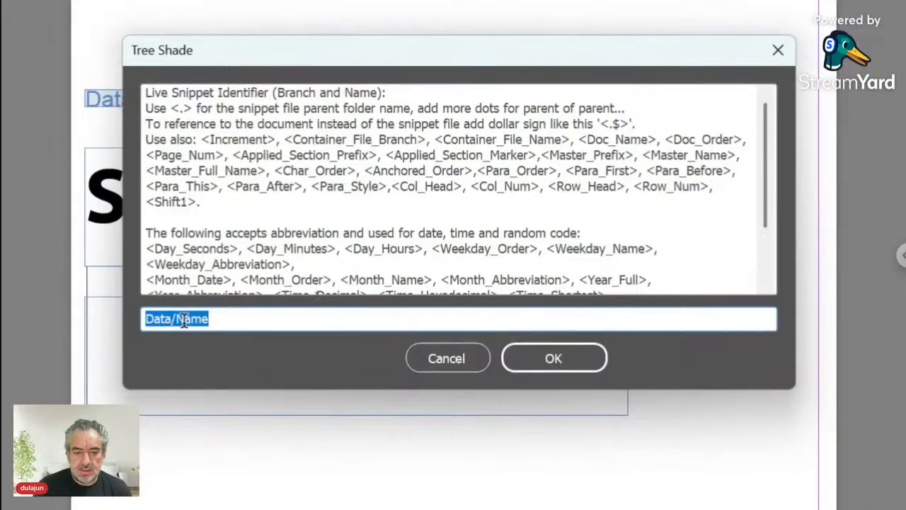
{"action": "left_click", "coordinate": [183, 320]}
{"action": "left_click_drag", "start_coordinate": [176, 320], "coordinate": [262, 323]}
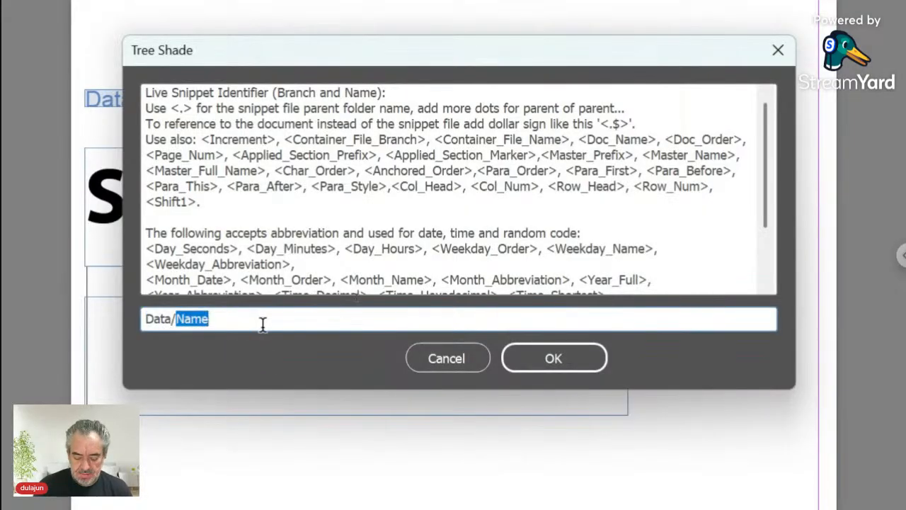
{"action": "type", "text": "Position"}
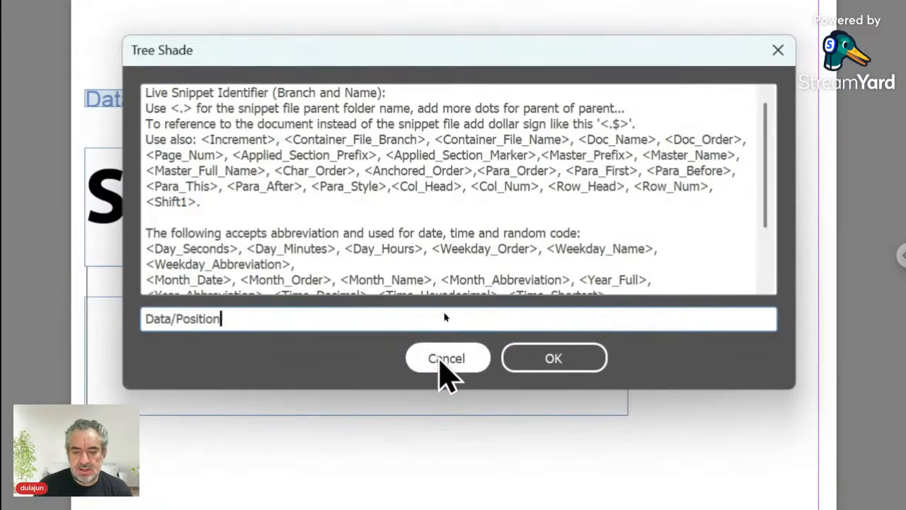
{"action": "left_click", "coordinate": [441, 359]}
{"action": "left_click", "coordinate": [189, 352]}
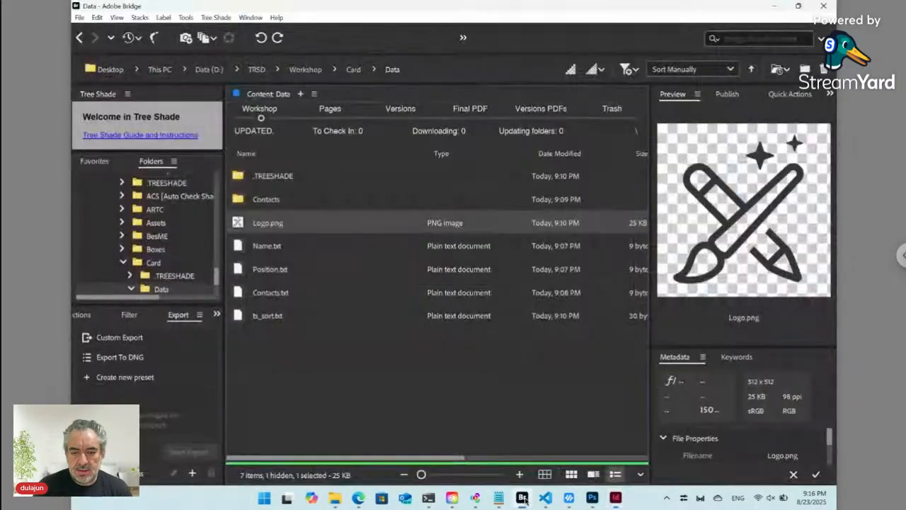
- Place Position.txt from Adobe Bridge into the lower frame of the InDesign card
{"action": "left_click", "coordinate": [522, 498]}
{"action": "left_click", "coordinate": [272, 275]}
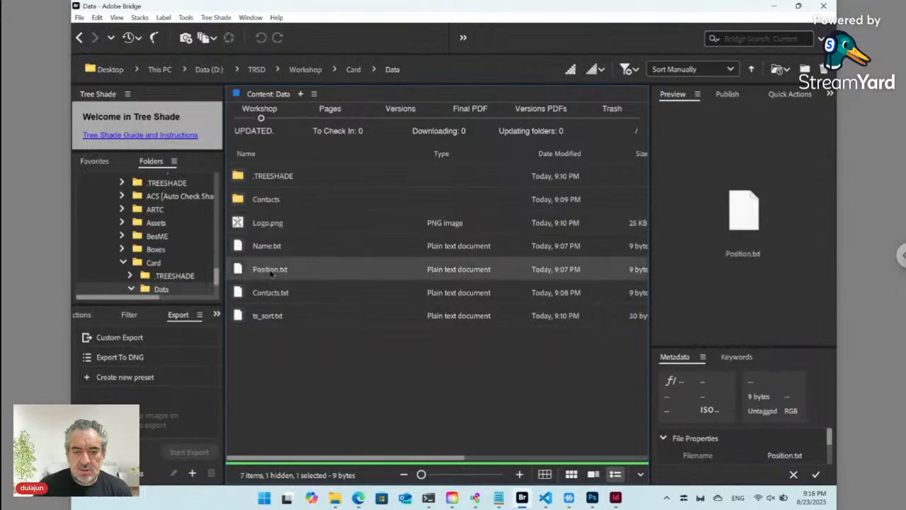
{"action": "right_click", "coordinate": [240, 270]}
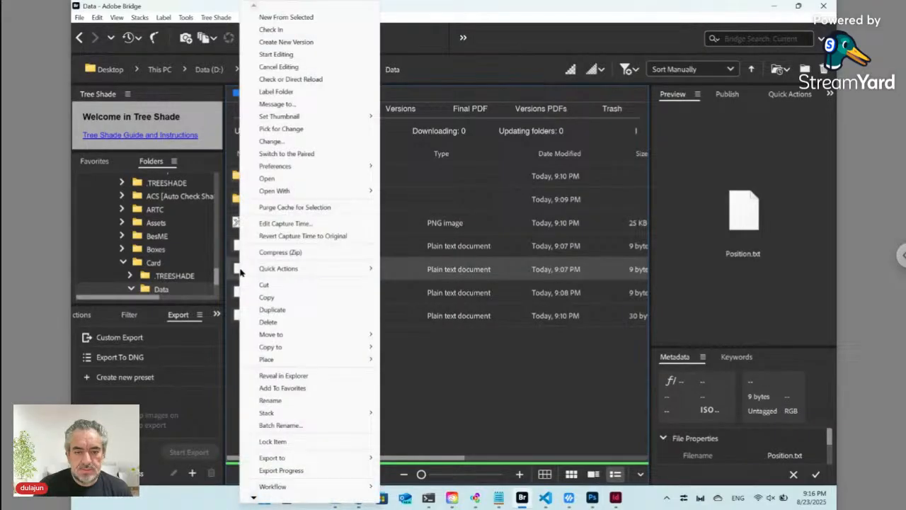
{"action": "mouse_move", "coordinate": [340, 191]}
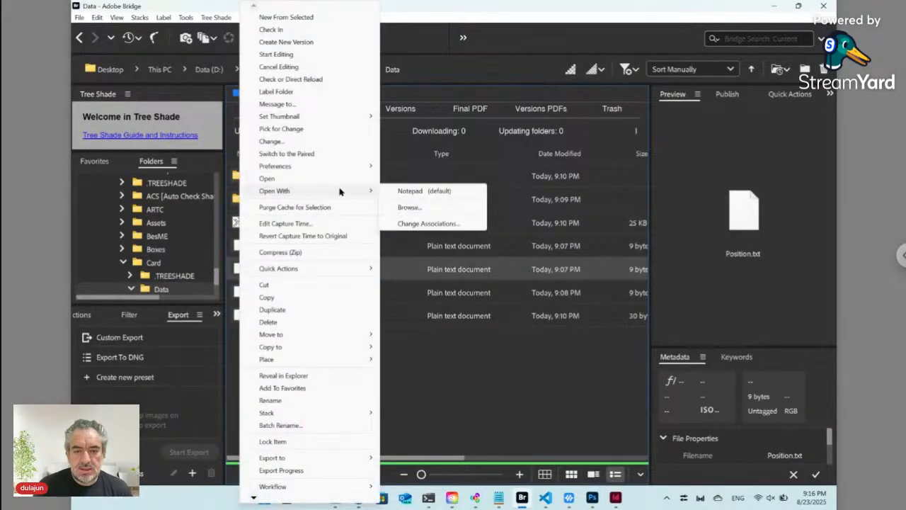
{"action": "mouse_move", "coordinate": [348, 366]}
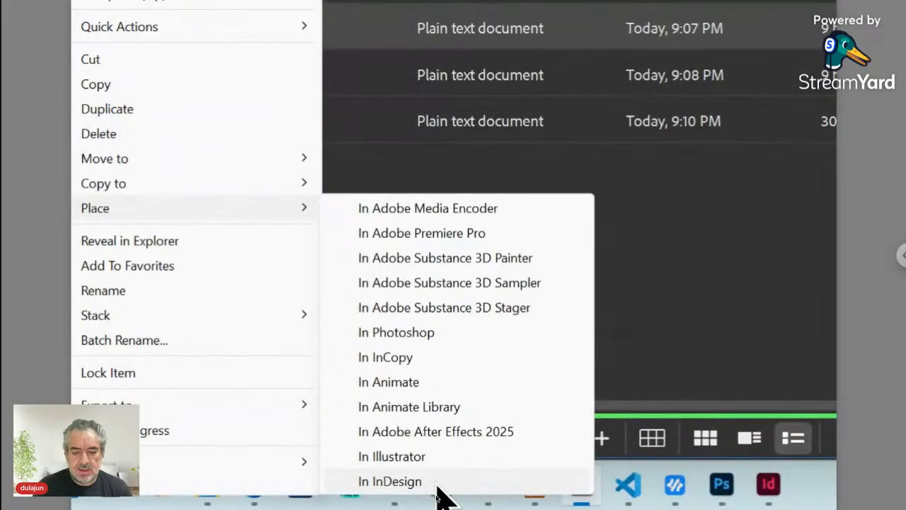
{"action": "left_click", "coordinate": [428, 482]}
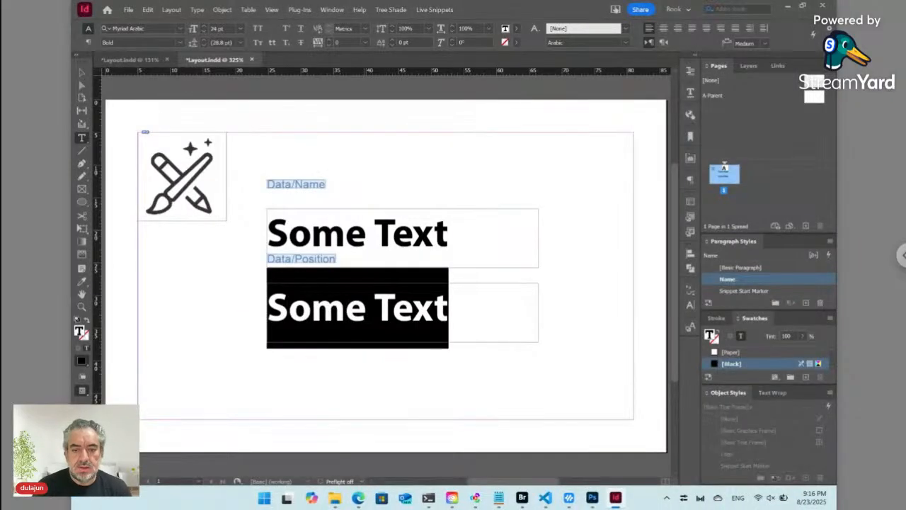
- Duplicate the Name paragraph style and name the copy Position
{"action": "left_click", "coordinate": [365, 309]}
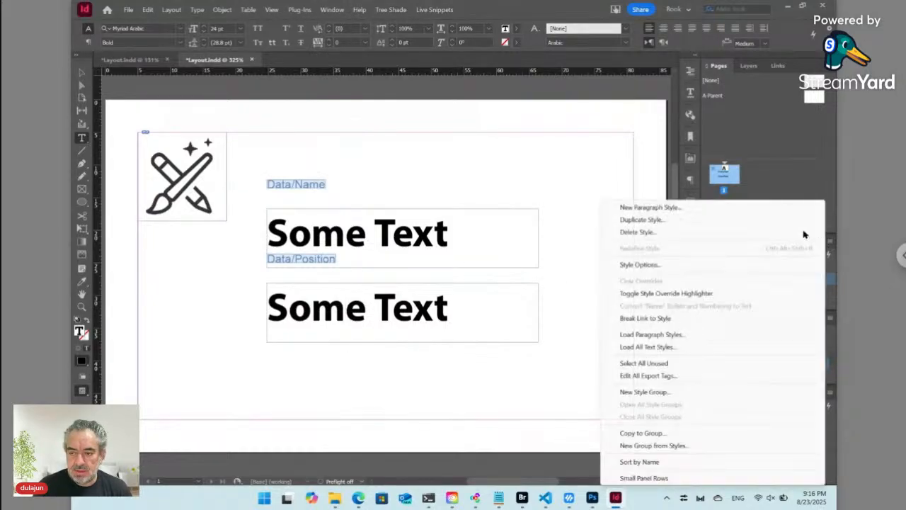
{"action": "left_click", "coordinate": [831, 242]}
{"action": "left_click", "coordinate": [642, 219]}
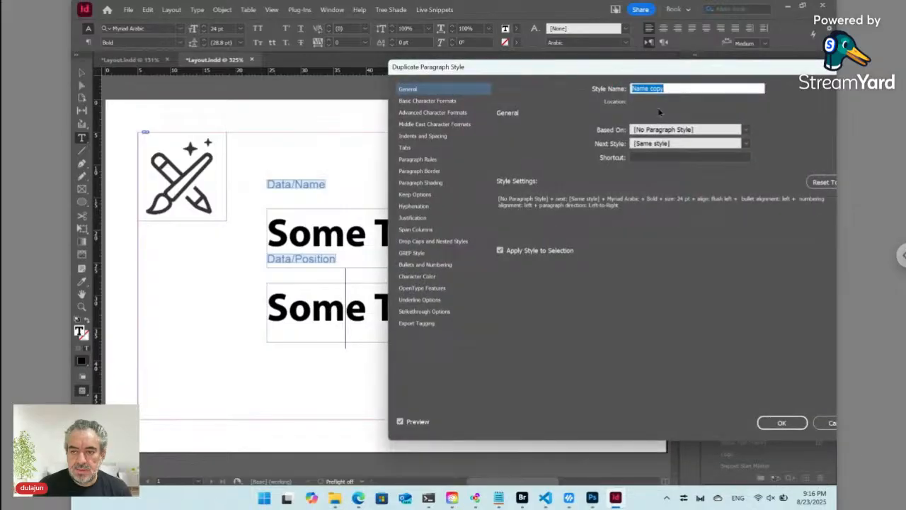
{"action": "type", "text": "P"}
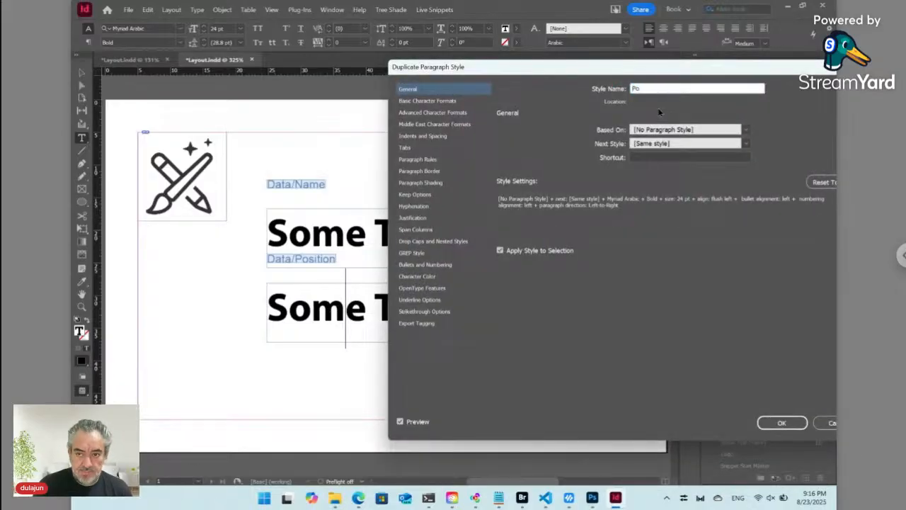
{"action": "type", "text": "o"}
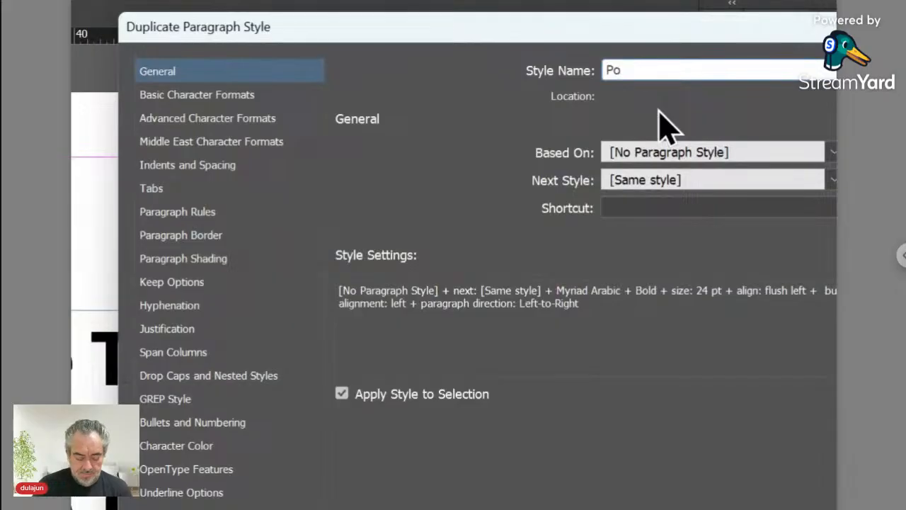
{"action": "type", "text": "sition"}
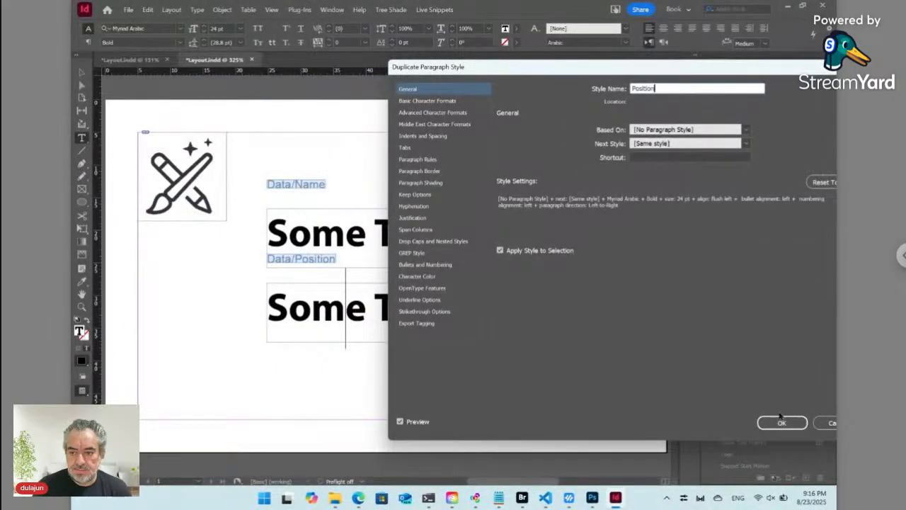
- Create the Position paragraph style and set the position text to Regular, 18 pt
{"action": "left_click", "coordinate": [781, 423]}
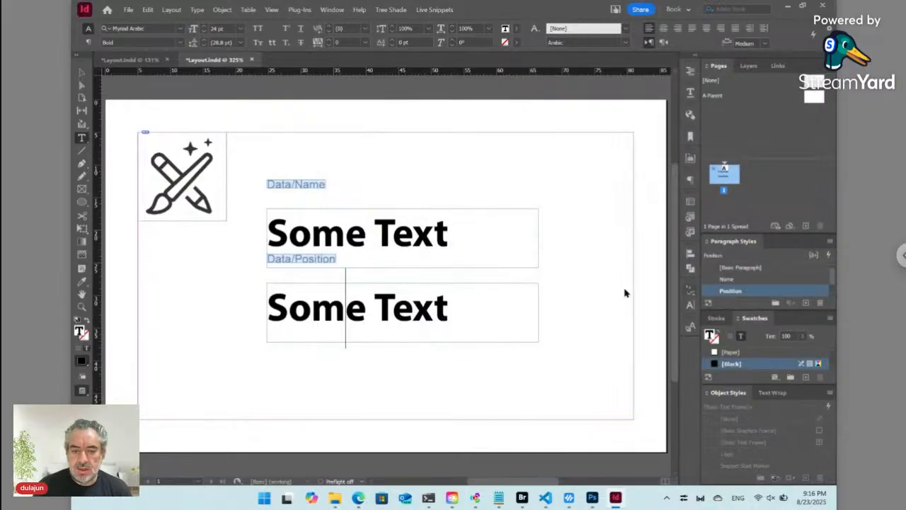
{"action": "left_click", "coordinate": [181, 43]}
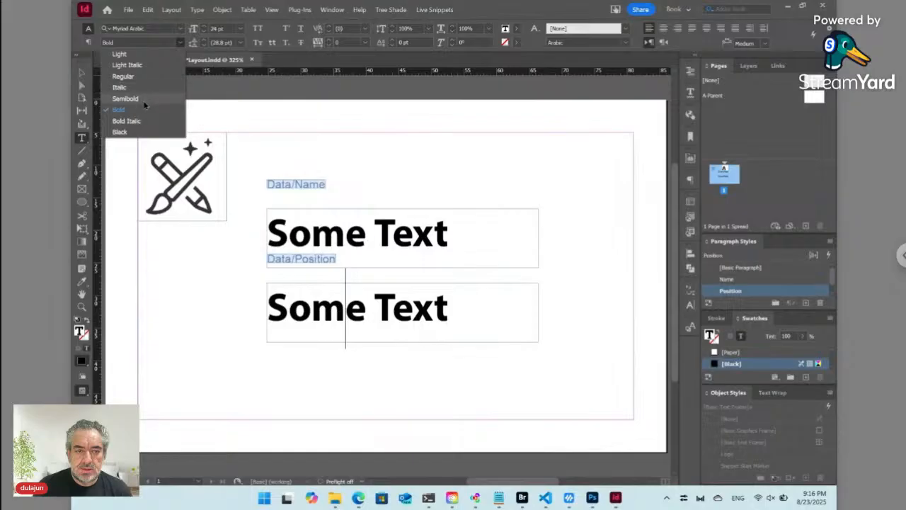
{"action": "left_click", "coordinate": [142, 76]}
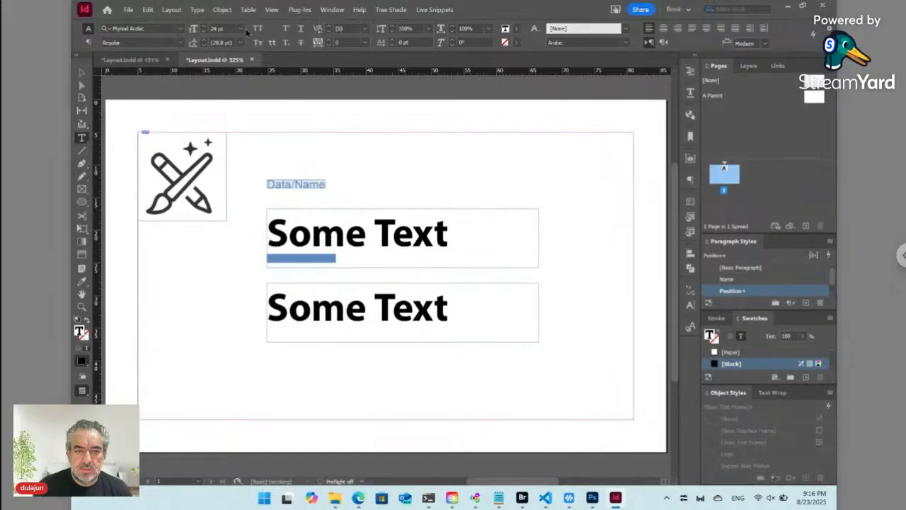
{"action": "left_click", "coordinate": [240, 28]}
{"action": "left_click", "coordinate": [228, 133]}
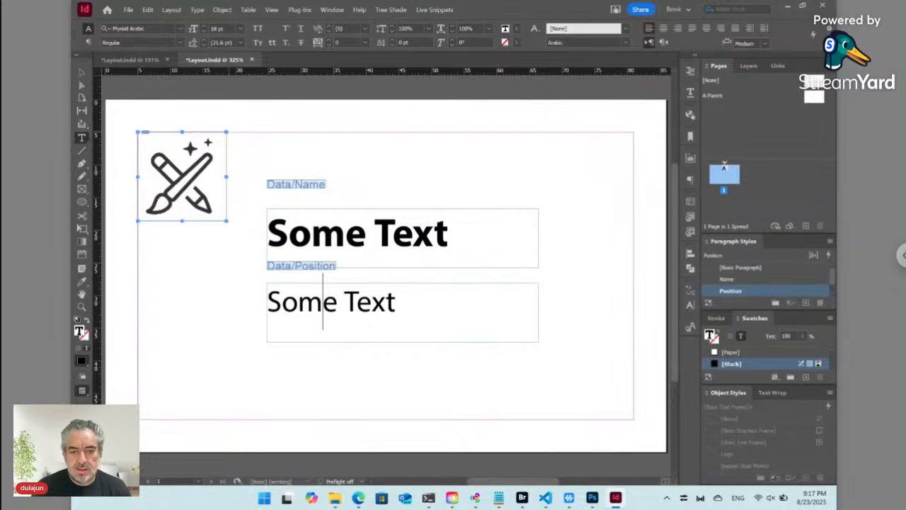
{"action": "left_click", "coordinate": [81, 72]}
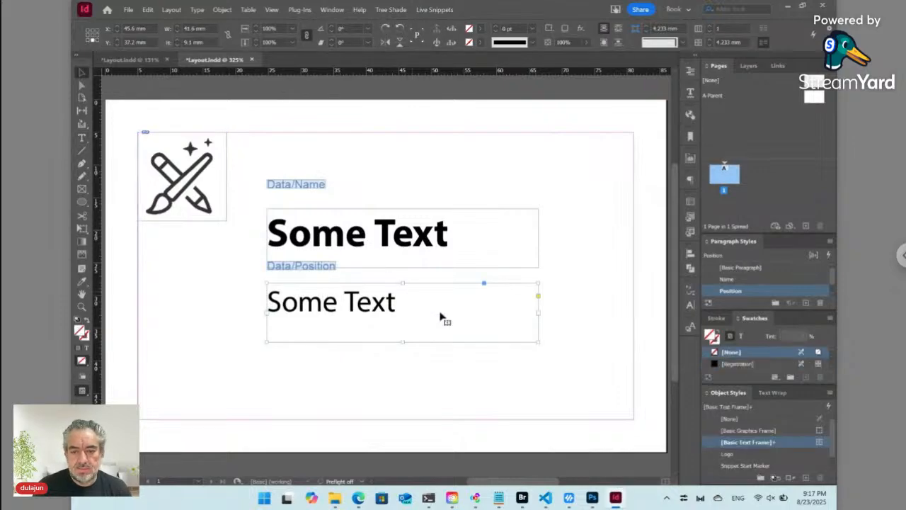
- Shorten the position frame and move the name and position frames higher on the card
{"action": "mouse_move", "coordinate": [401, 342]}
{"action": "left_mouse_down"}
{"action": "mouse_move", "coordinate": [399, 318]}
{"action": "mouse_move", "coordinate": [397, 327]}
{"action": "left_mouse_up"}
{"action": "left_click", "coordinate": [365, 254], "text": "shift"}
{"action": "left_click_drag", "start_coordinate": [365, 253], "coordinate": [388, 204]}
{"action": "left_click", "coordinate": [386, 340]}
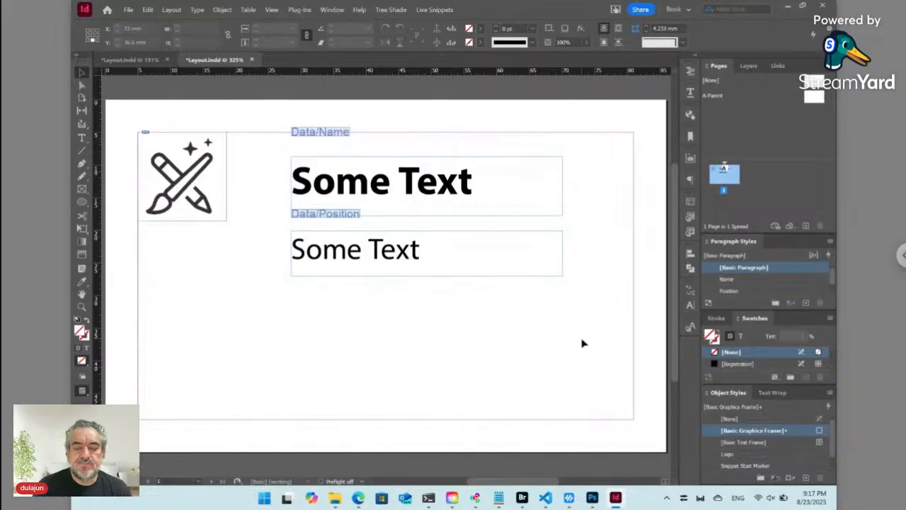
- Draw a new empty text frame below the position frame
{"action": "left_click", "coordinate": [82, 138]}
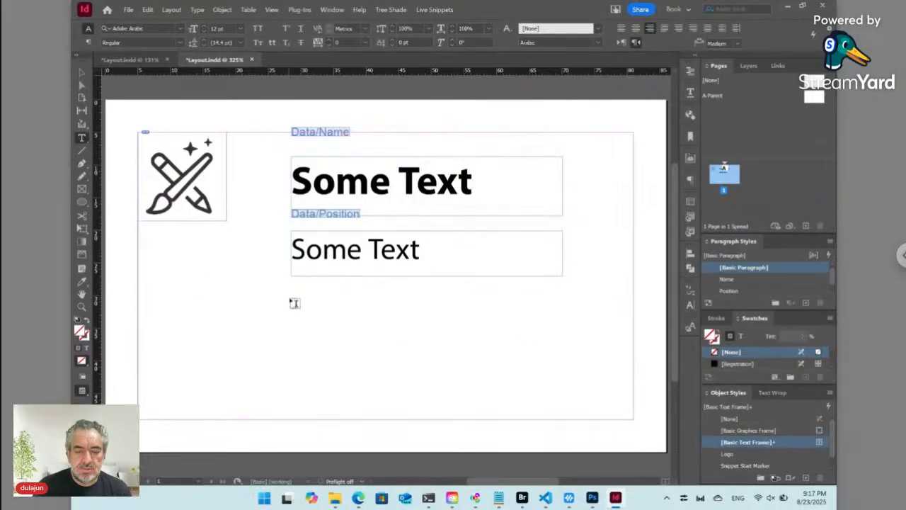
{"action": "left_click_drag", "start_coordinate": [292, 296], "coordinate": [561, 423]}
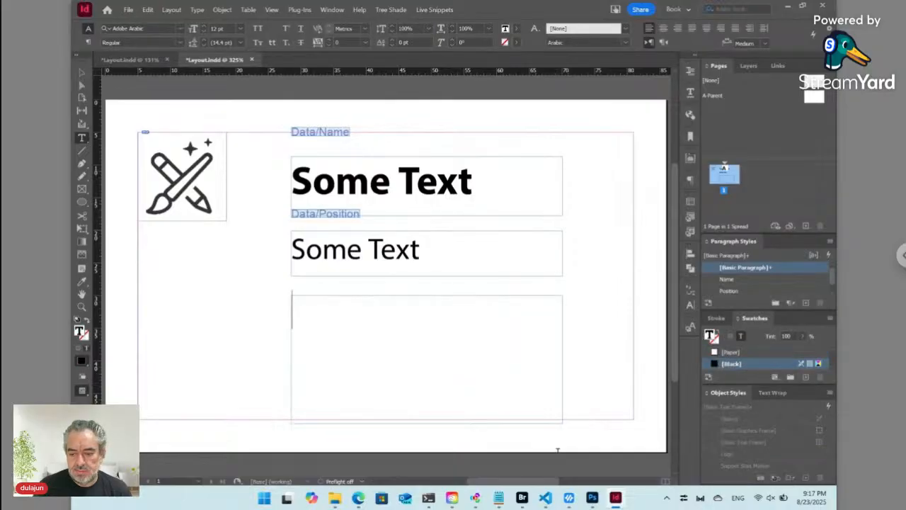
{"action": "left_click", "coordinate": [522, 497]}
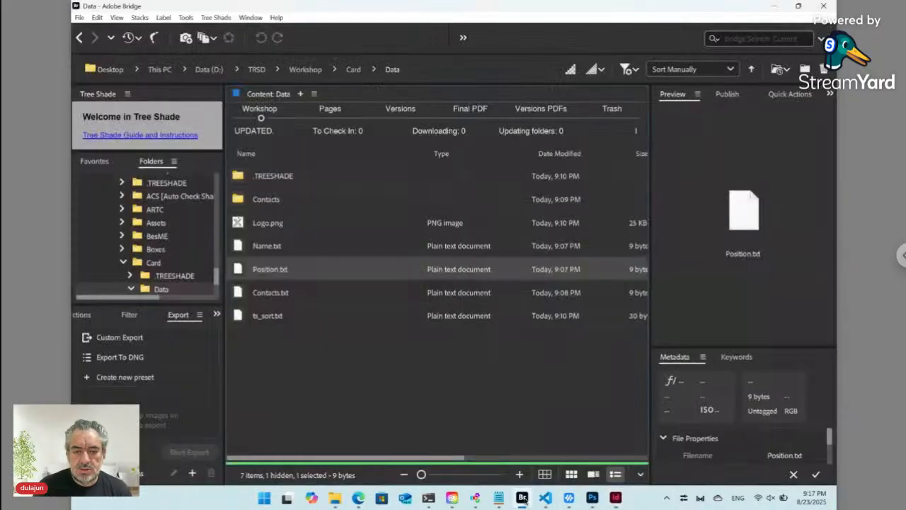
- Place Phone.txt from the Contacts folder into the new text frame and show hidden characters
{"action": "double_click", "coordinate": [269, 205]}
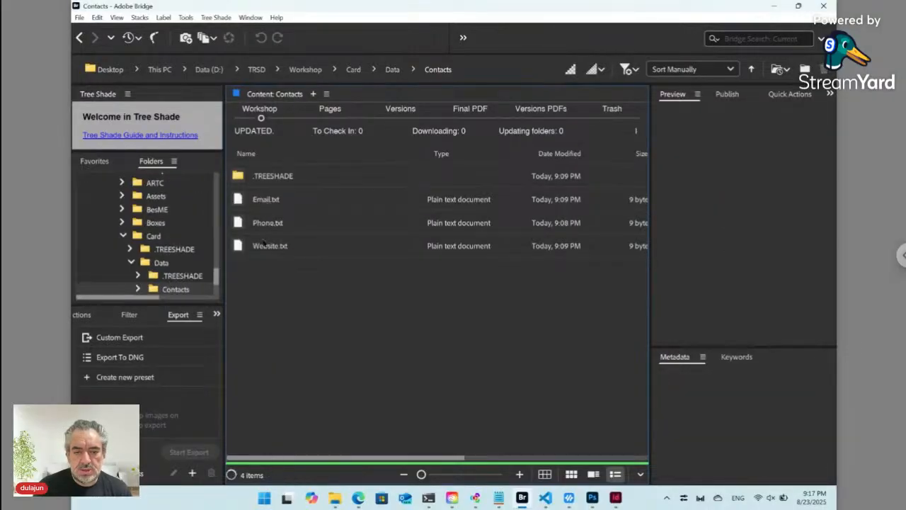
{"action": "left_click", "coordinate": [267, 225]}
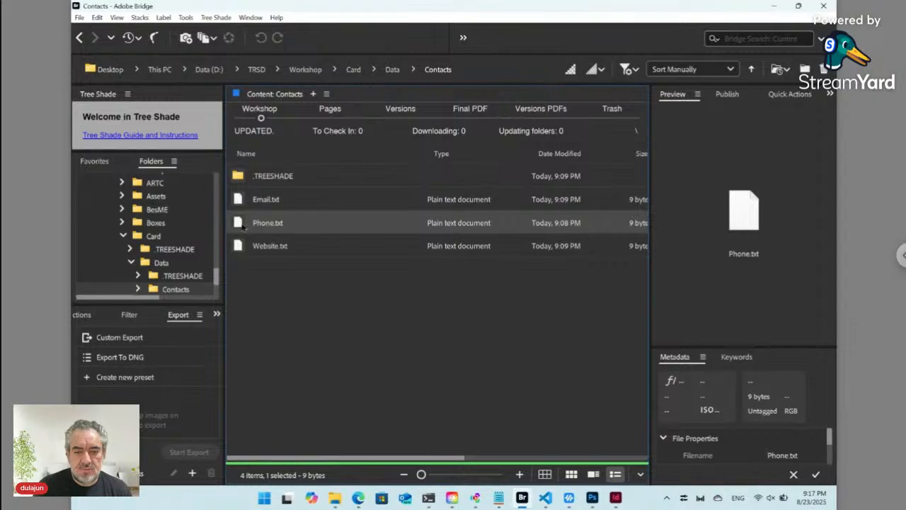
{"action": "right_click", "coordinate": [241, 225]}
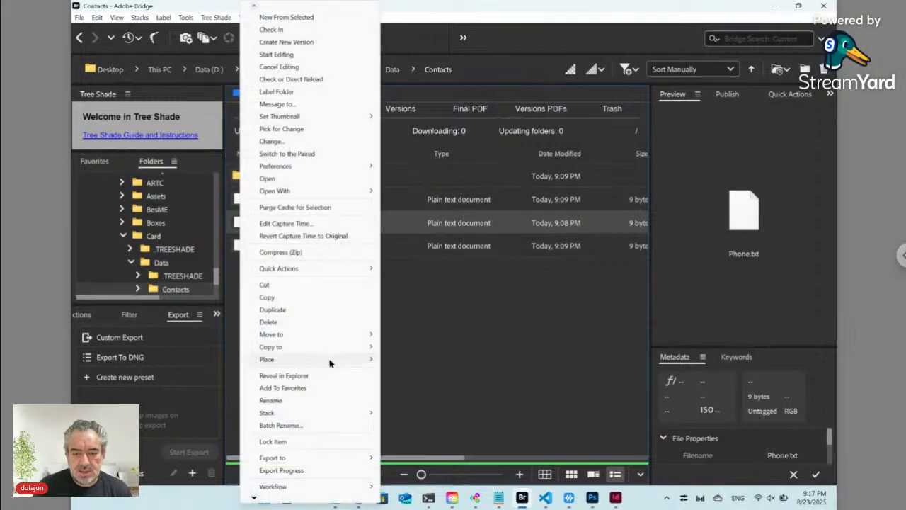
{"action": "mouse_move", "coordinate": [371, 363]}
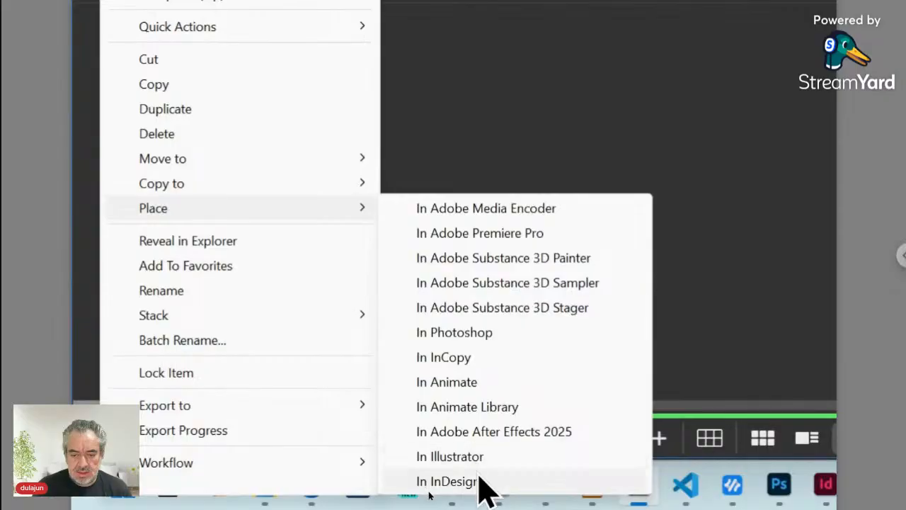
{"action": "left_click", "coordinate": [479, 481]}
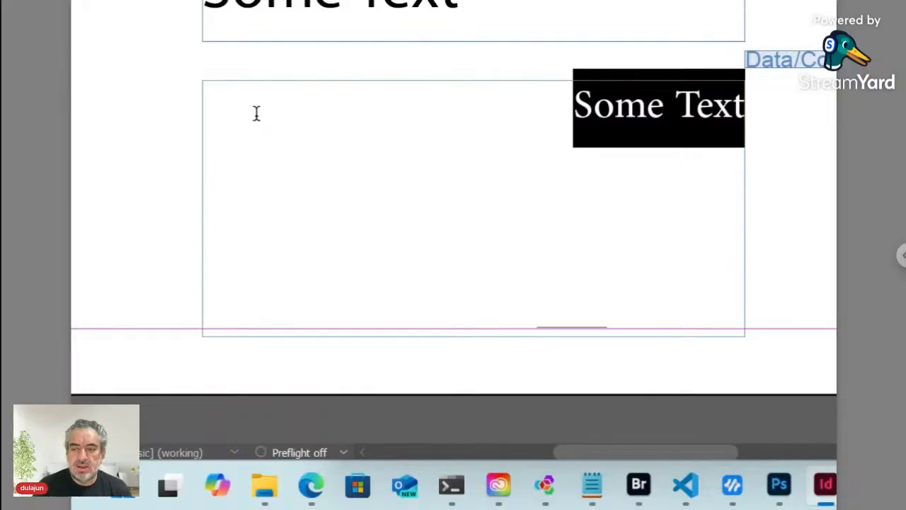
{"action": "key", "text": "Left"}
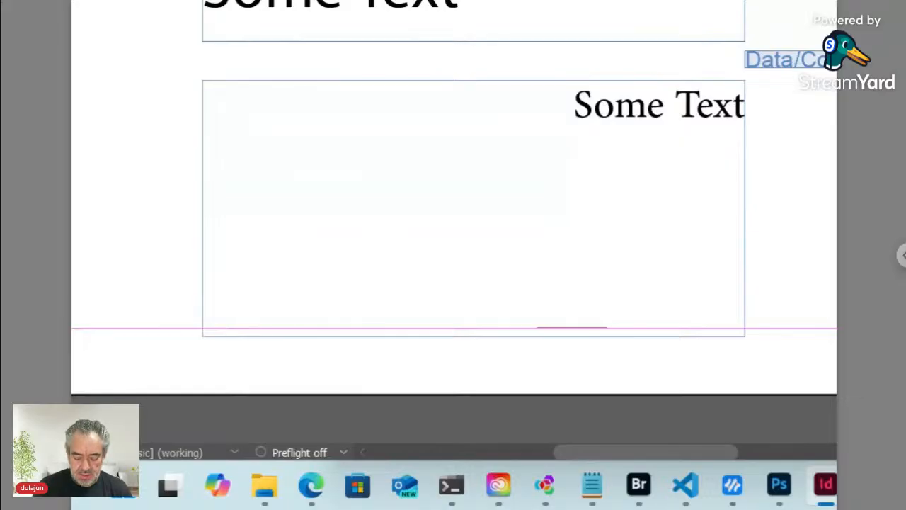
{"action": "key", "text": "ctrl+alt+i"}
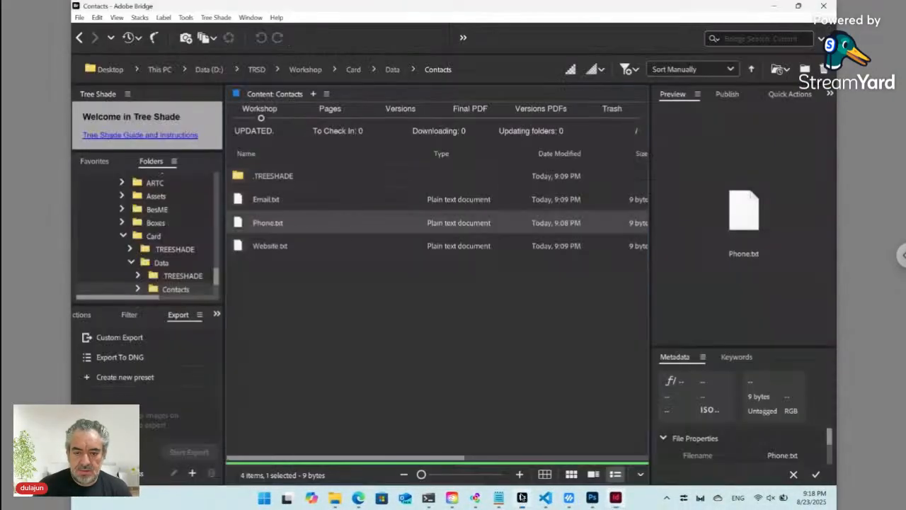
- Place Email.txt from Bridge into the contacts frame and start a new paragraph after it
{"action": "left_click", "coordinate": [521, 497]}
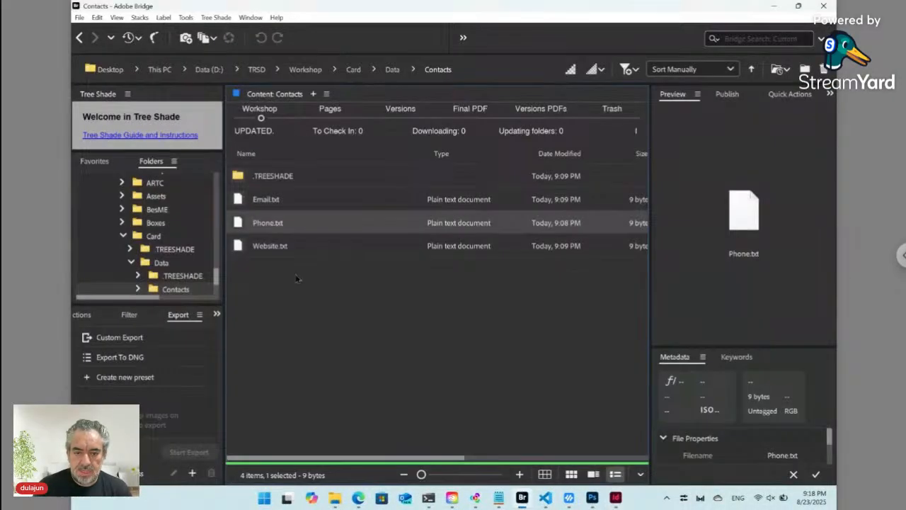
{"action": "right_click", "coordinate": [277, 199]}
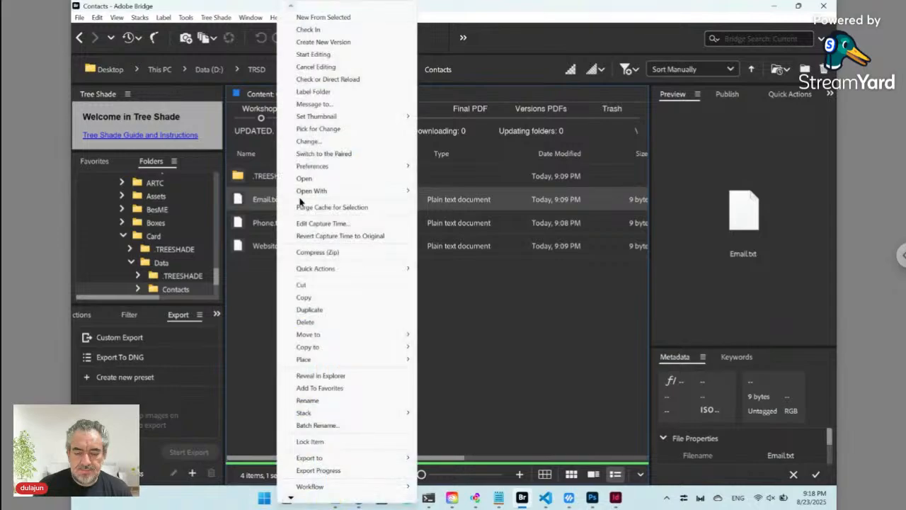
{"action": "mouse_move", "coordinate": [337, 362]}
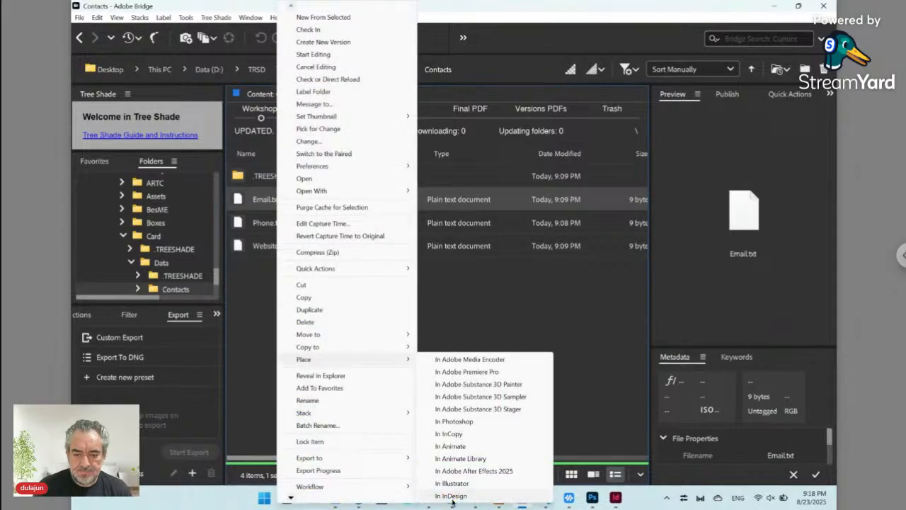
{"action": "left_click", "coordinate": [452, 496]}
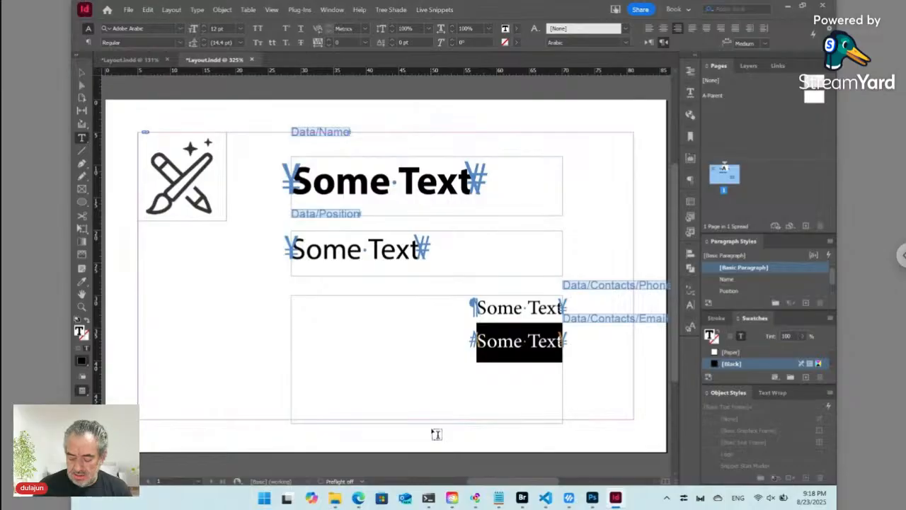
{"action": "key", "text": "Return"}
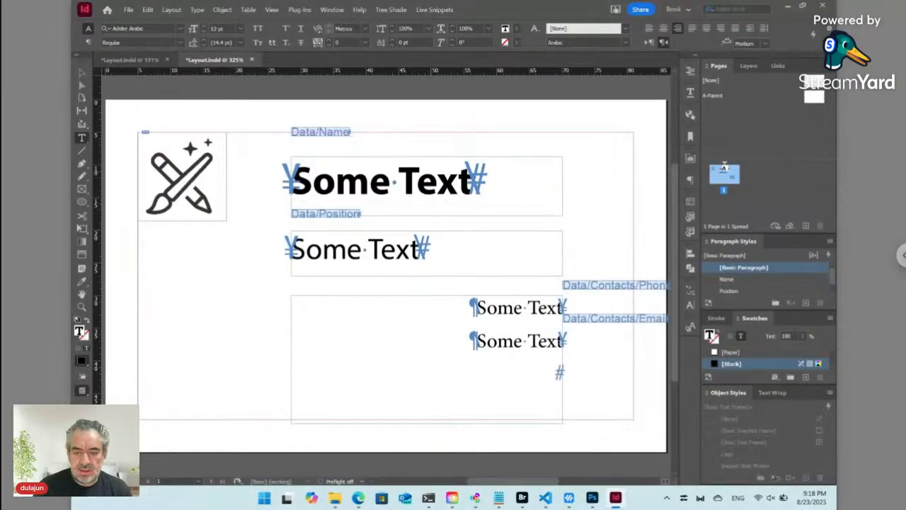
- Place Website.txt as the third contact line and select all three contact lines
{"action": "left_click", "coordinate": [522, 498]}
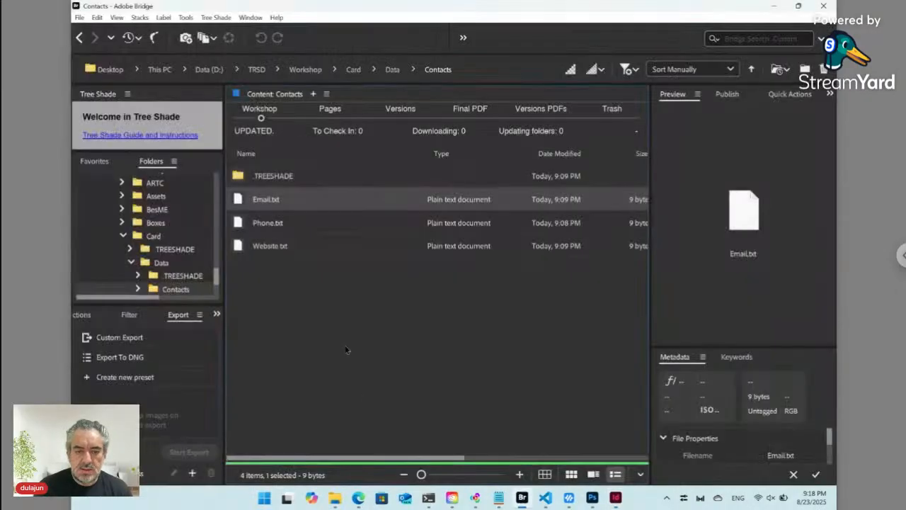
{"action": "left_click", "coordinate": [269, 247]}
{"action": "right_click", "coordinate": [270, 248]}
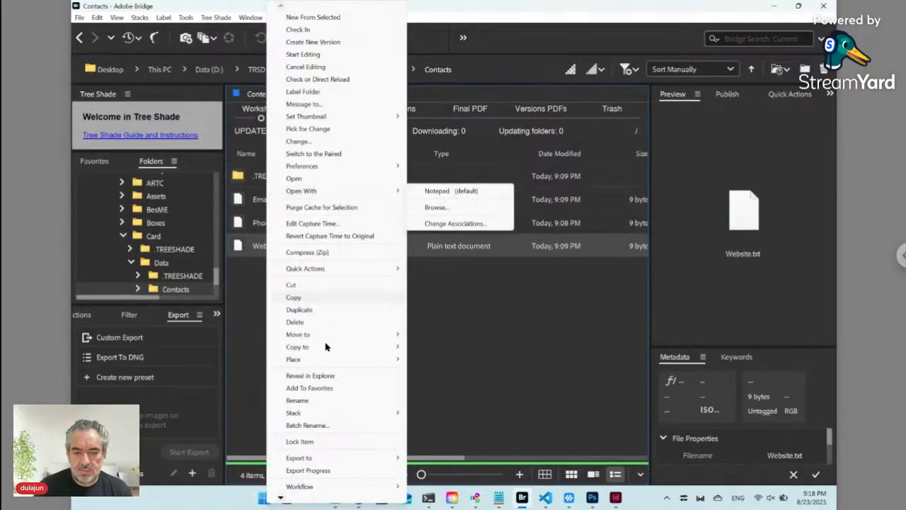
{"action": "mouse_move", "coordinate": [326, 362]}
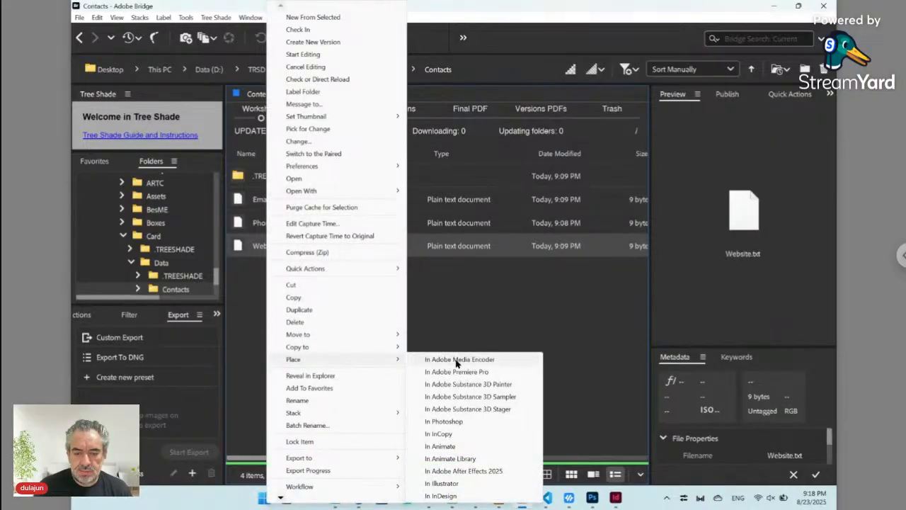
{"action": "left_click", "coordinate": [451, 496]}
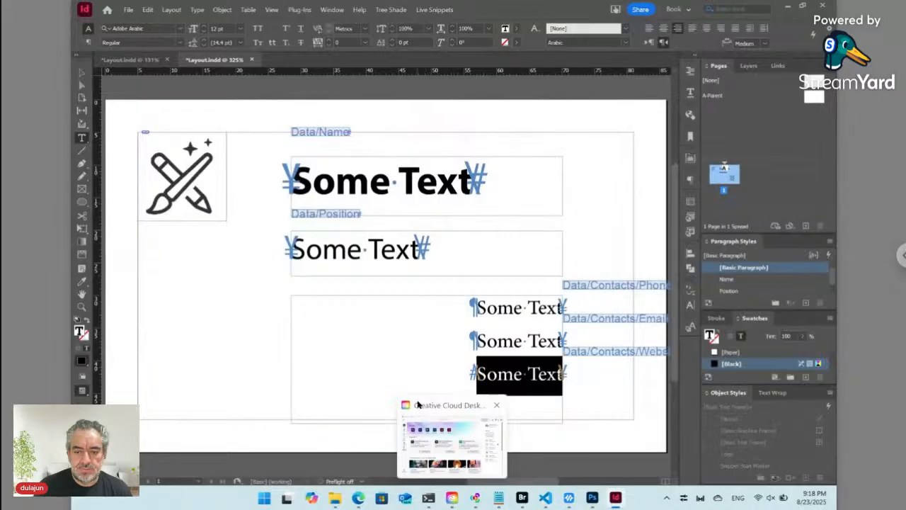
{"action": "left_click", "coordinate": [508, 376]}
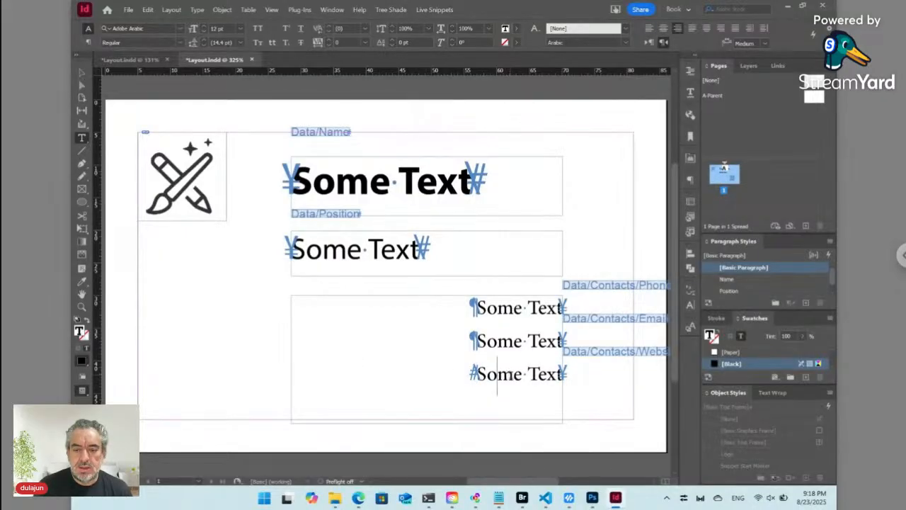
{"action": "key", "text": "ctrl+a"}
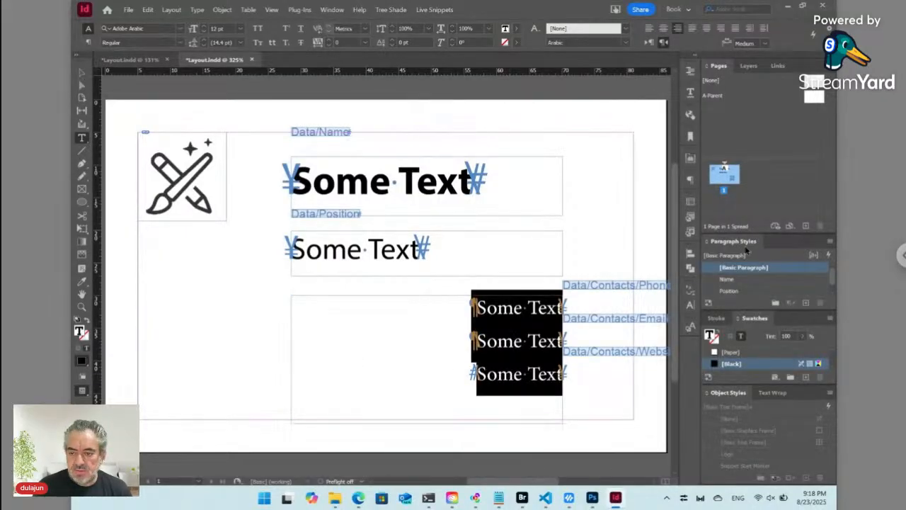
- Create a new paragraph style named Contacts for the contact lines
{"action": "left_click", "coordinate": [829, 243]}
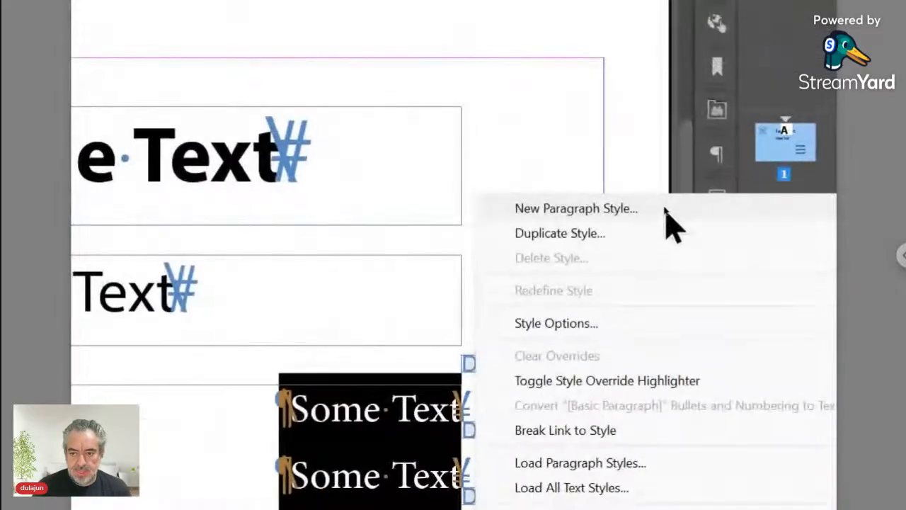
{"action": "left_click", "coordinate": [665, 212]}
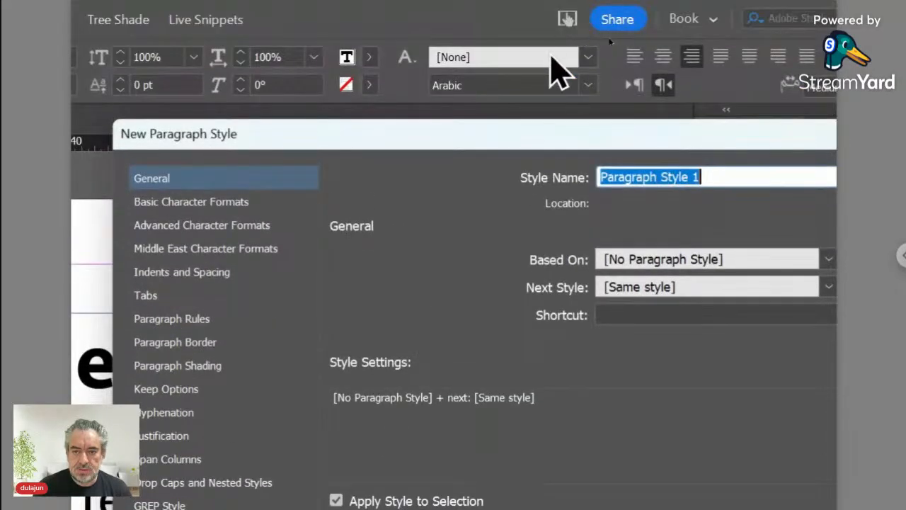
{"action": "type", "text": "Contact"}
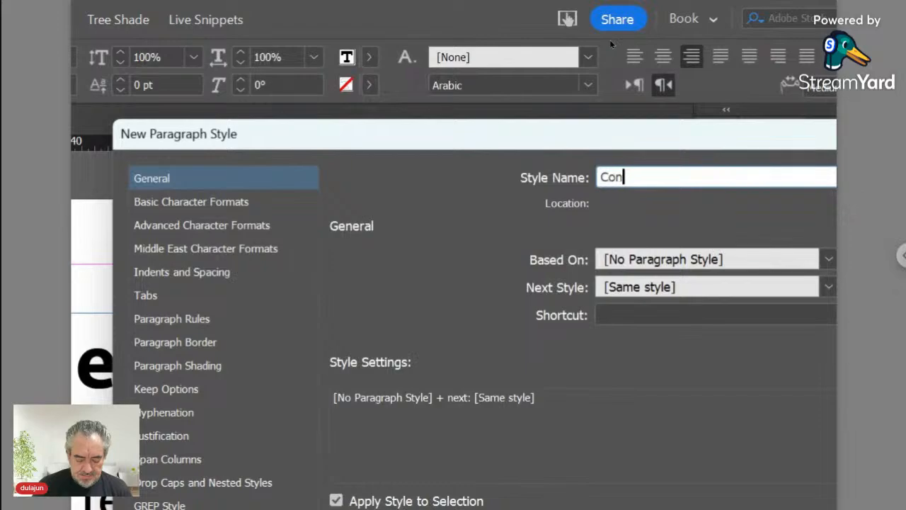
{"action": "type", "text": "s"}
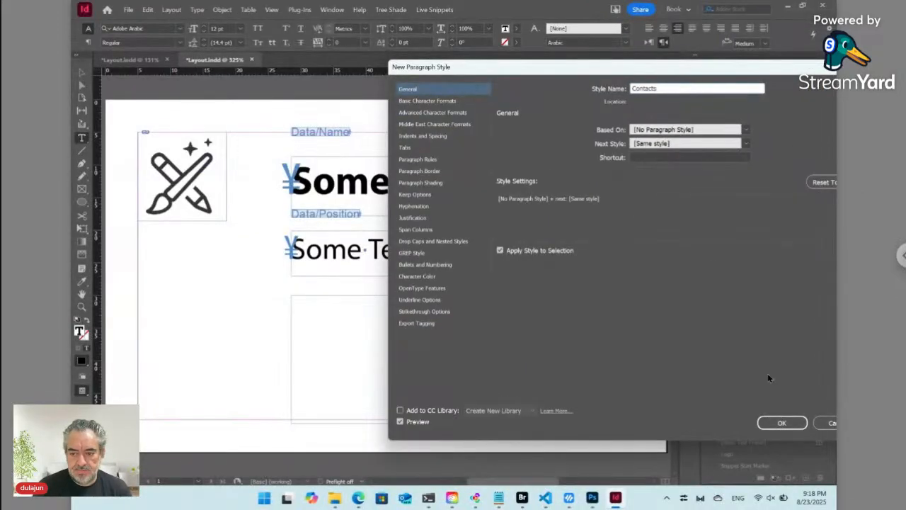
{"action": "left_click", "coordinate": [781, 422]}
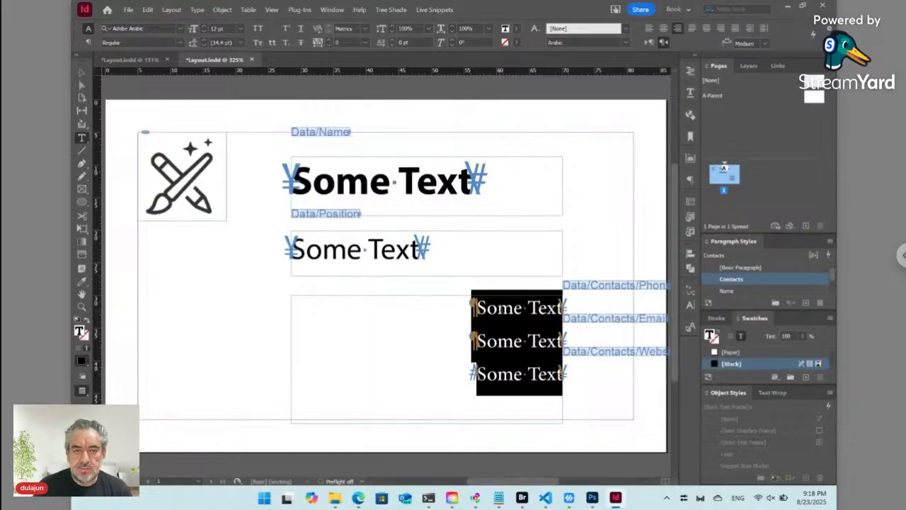
- Align the contact lines left and set them in Myriad Arabic Light
{"action": "left_click", "coordinate": [87, 43]}
{"action": "left_click", "coordinate": [106, 29]}
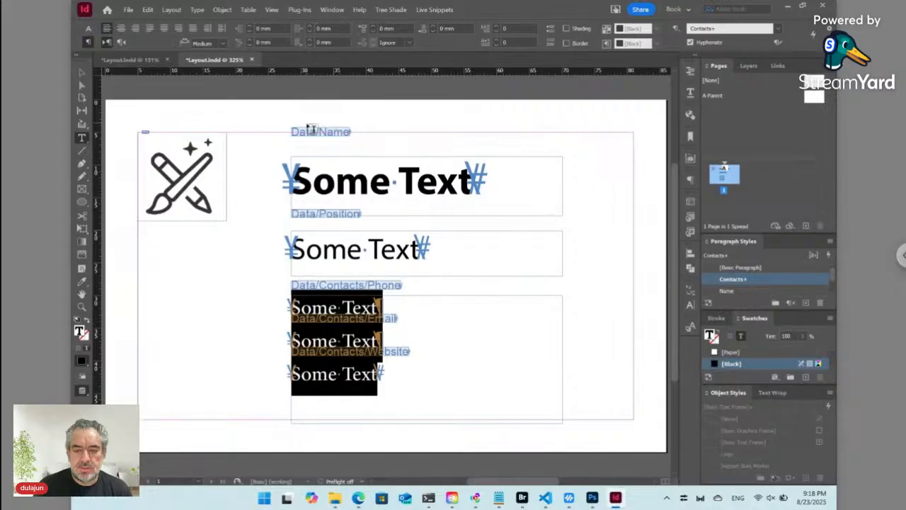
{"action": "left_click", "coordinate": [88, 29]}
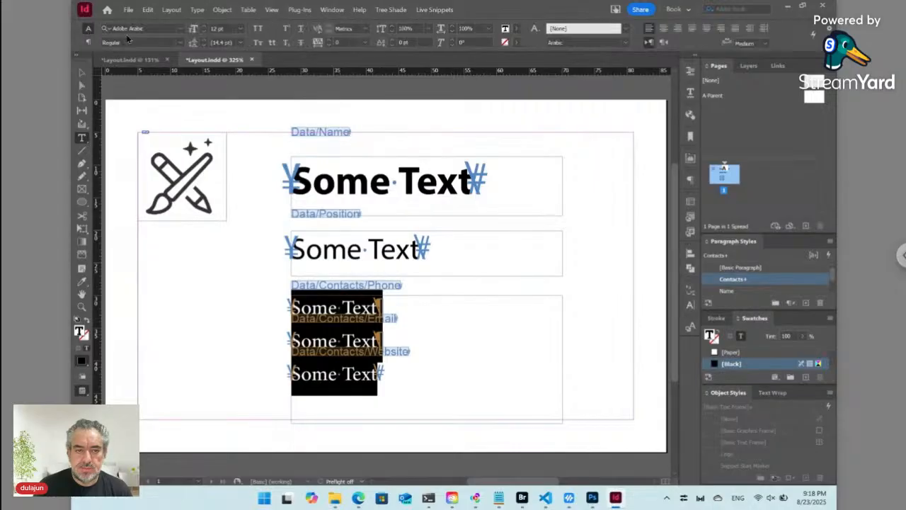
{"action": "left_click", "coordinate": [131, 28]}
{"action": "type", "text": "myriad"}
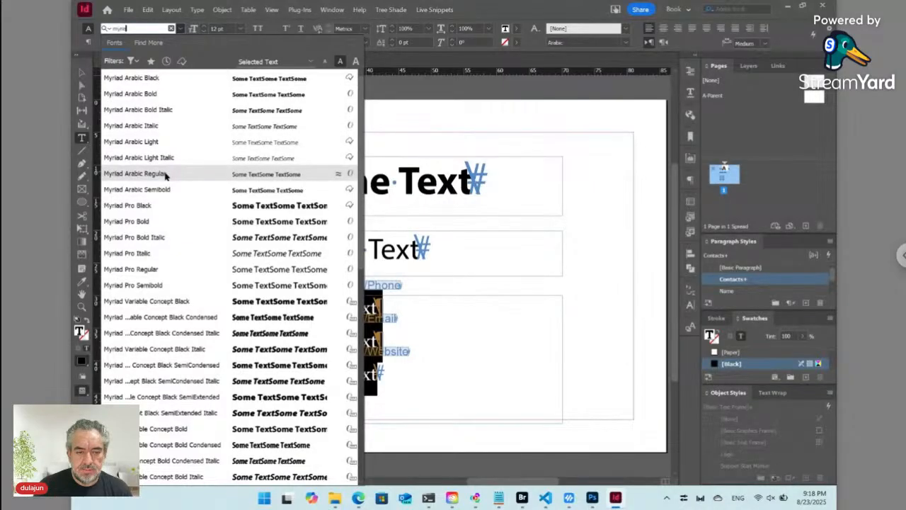
{"action": "left_click", "coordinate": [165, 174]}
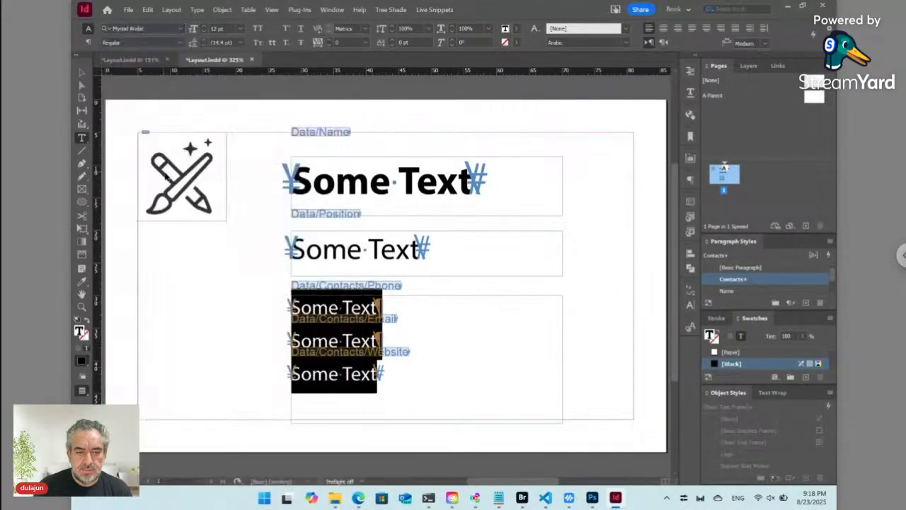
{"action": "left_click", "coordinate": [180, 42]}
{"action": "left_click", "coordinate": [142, 55]}
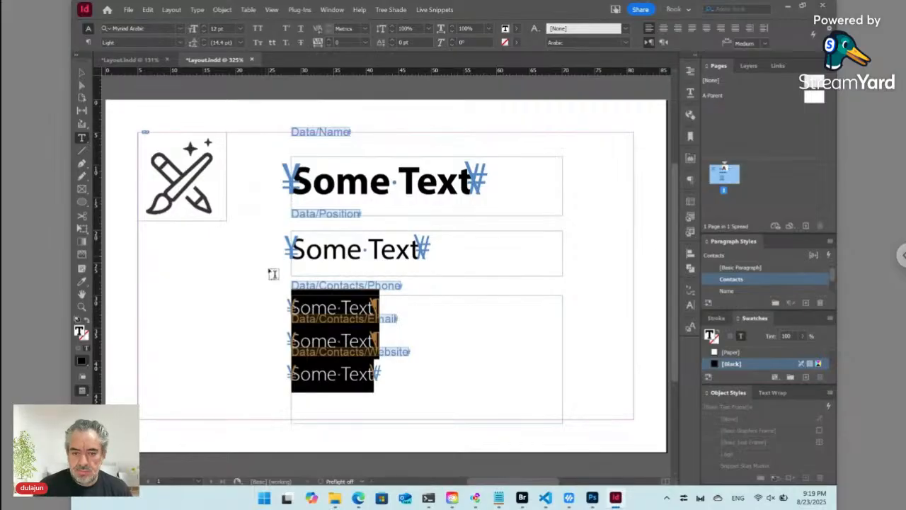
{"action": "left_click", "coordinate": [346, 340]}
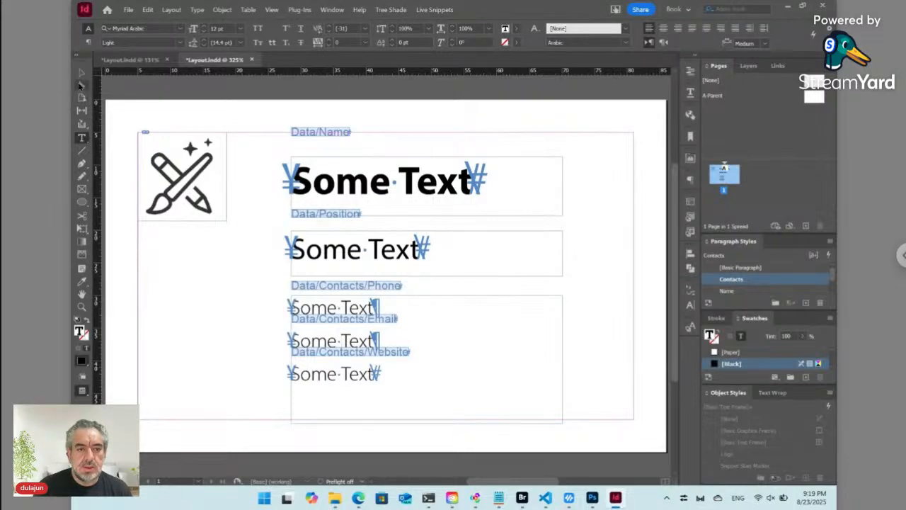
- Edit the start of the phone line's placeholder text in the contacts frame
{"action": "left_click", "coordinate": [81, 72]}
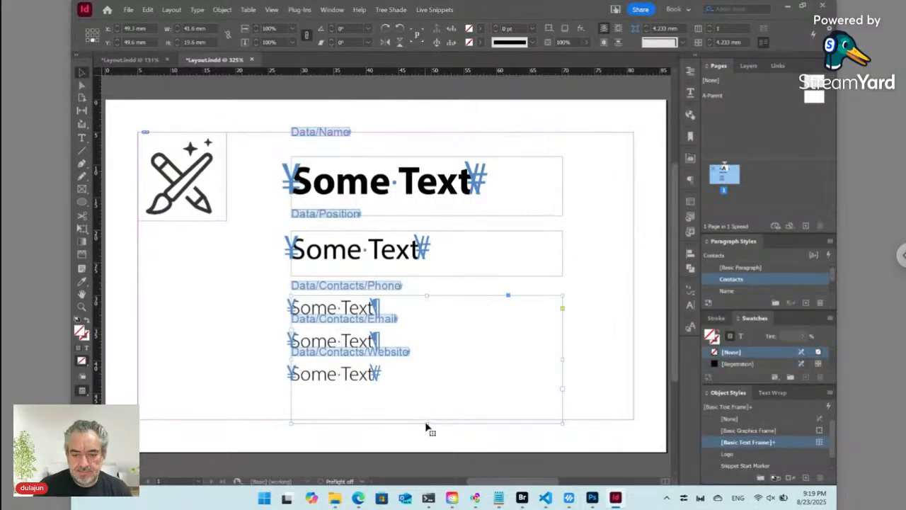
{"action": "double_click", "coordinate": [328, 308]}
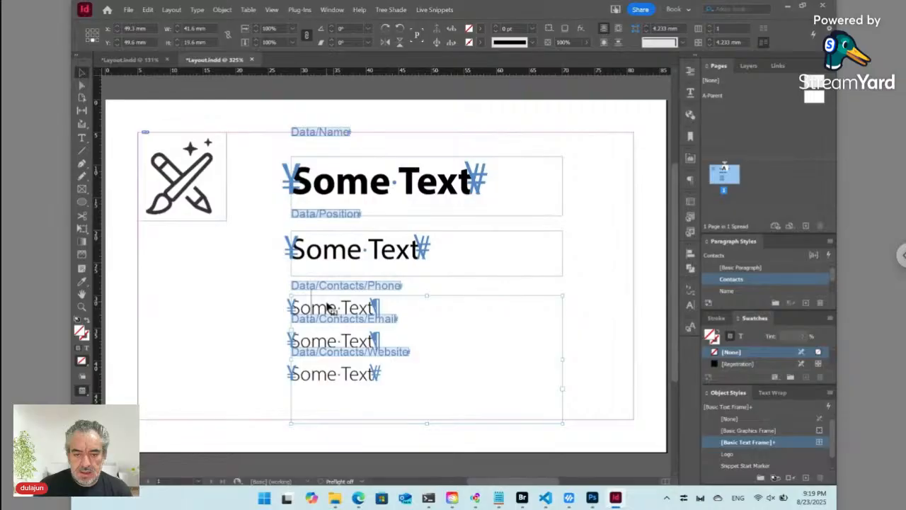
{"action": "key", "text": "Home"}
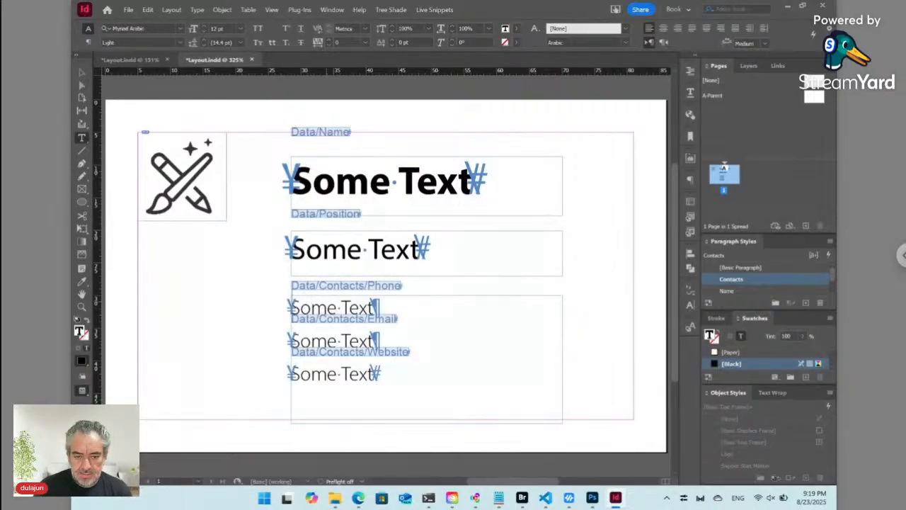
{"action": "key", "text": "Return"}
{"action": "key", "text": "BackSpace"}
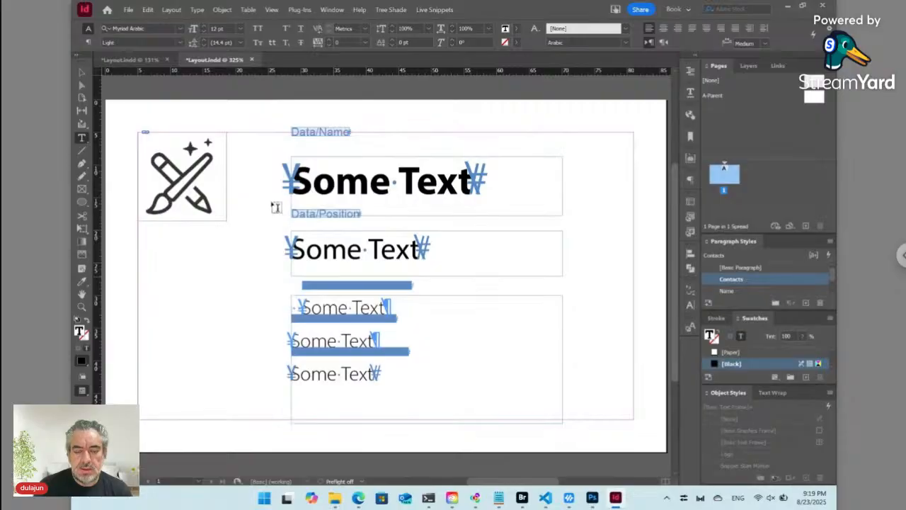
- Open the Glyphs panel, search for icons, and insert the mobile-phone glyph before the phone line
{"action": "left_click", "coordinate": [329, 10]}
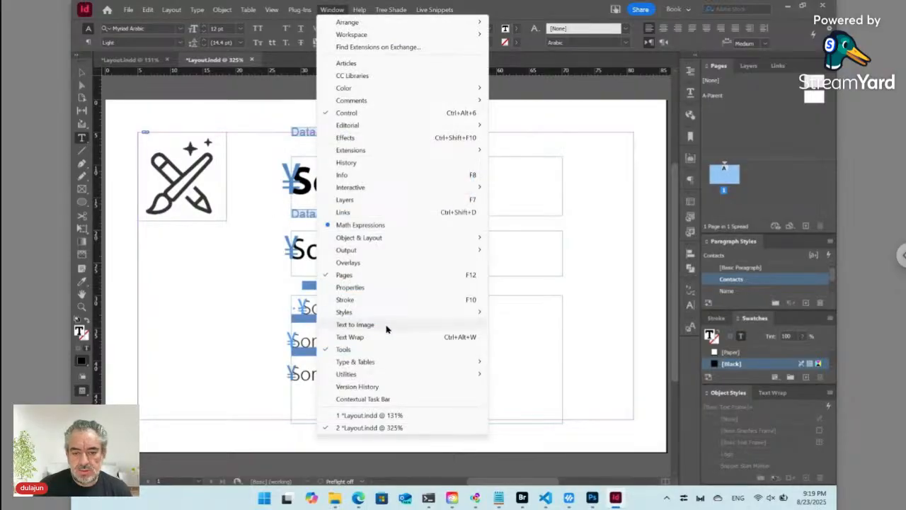
{"action": "mouse_move", "coordinate": [382, 378]}
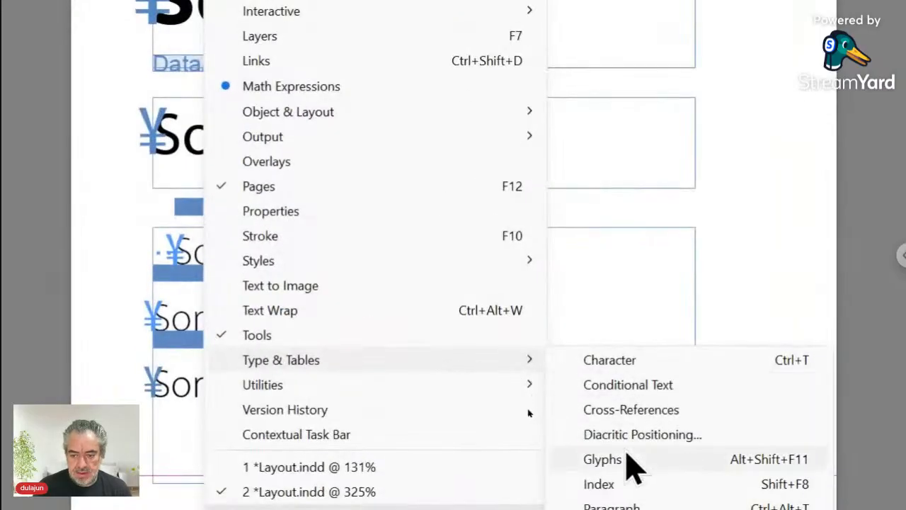
{"action": "left_click", "coordinate": [627, 458]}
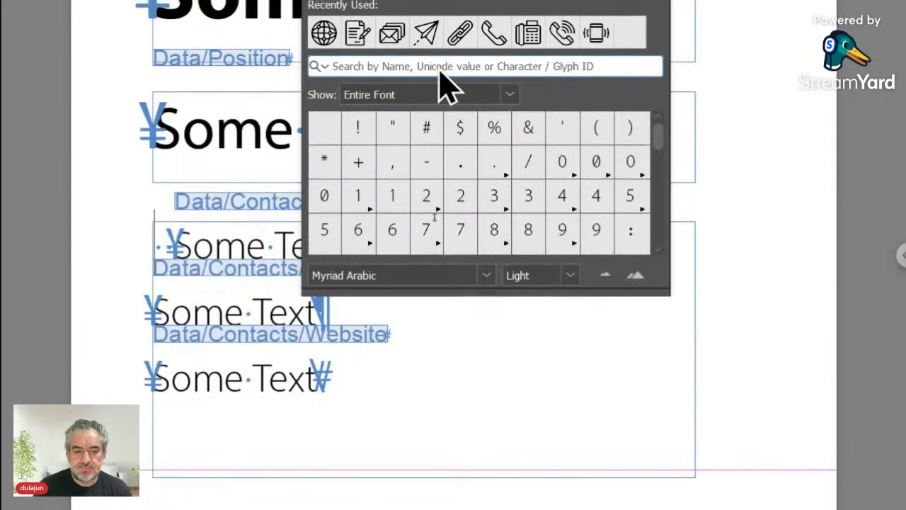
{"action": "left_click", "coordinate": [437, 63]}
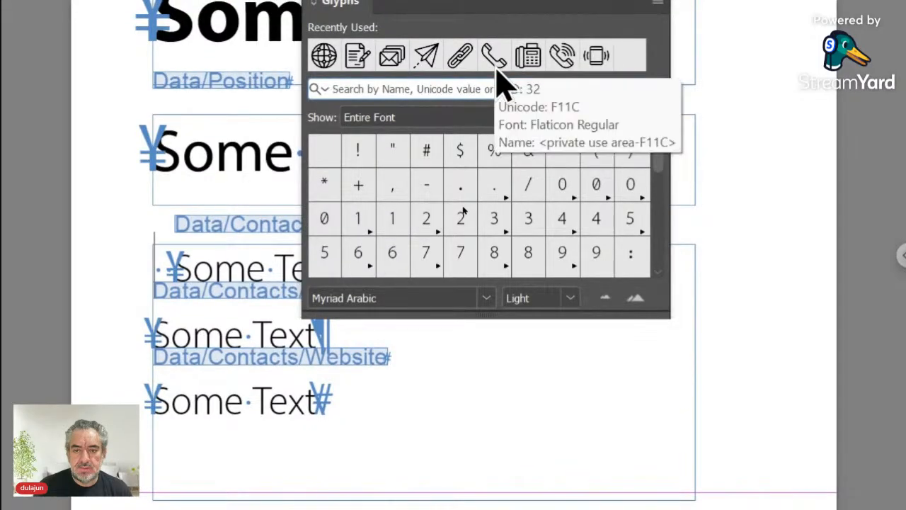
{"action": "double_click", "coordinate": [598, 68]}
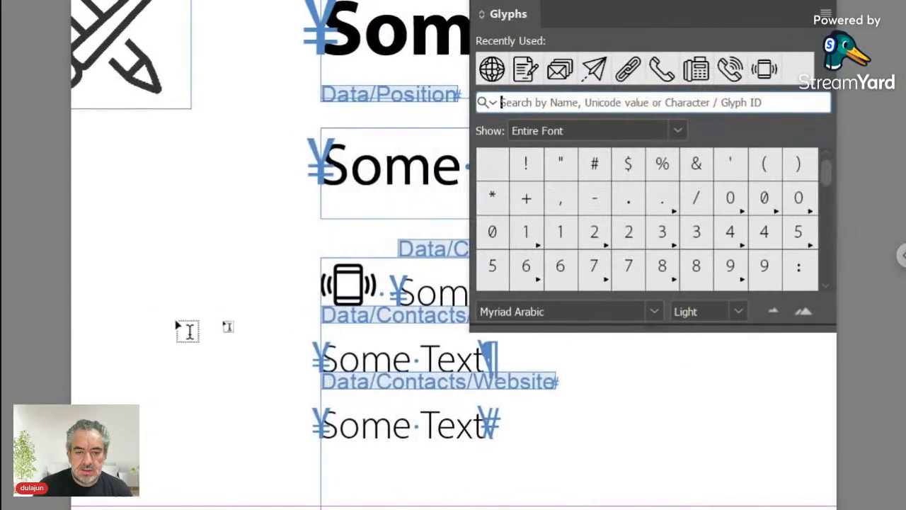
- Insert the envelope glyph before the email line and the globe glyph before the website line
{"action": "left_click", "coordinate": [377, 351]}
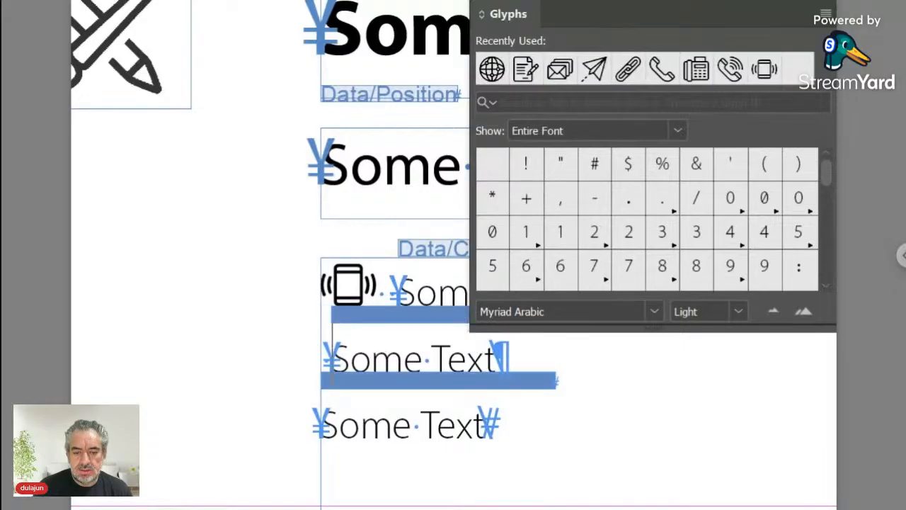
{"action": "key", "text": "Left"}
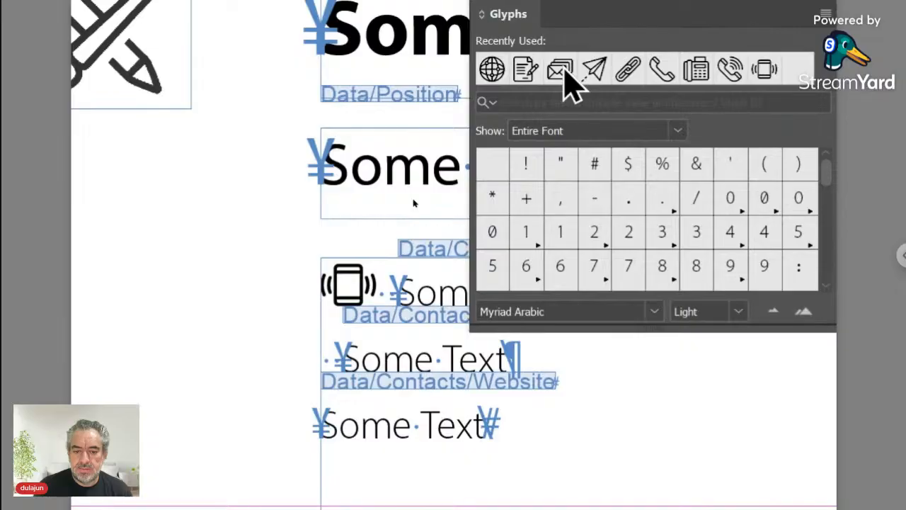
{"action": "double_click", "coordinate": [564, 74]}
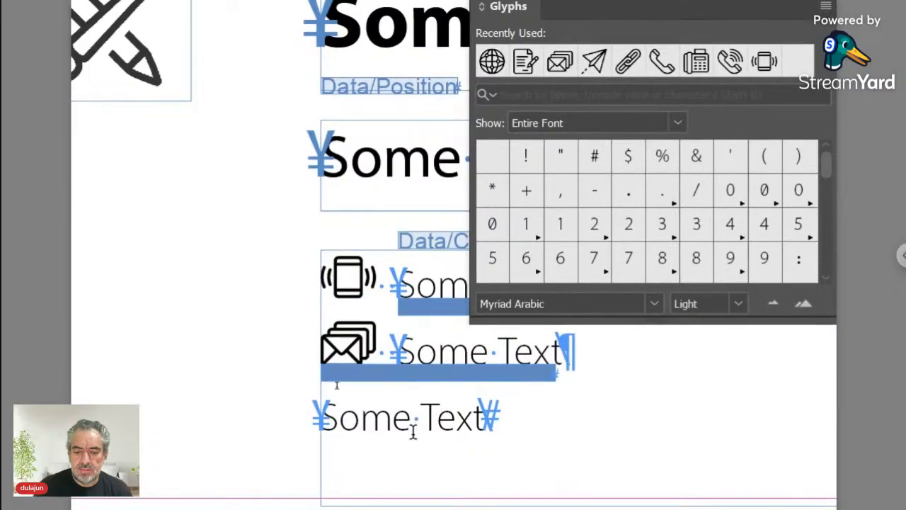
{"action": "left_click", "coordinate": [395, 416]}
{"action": "key", "text": "Home"}
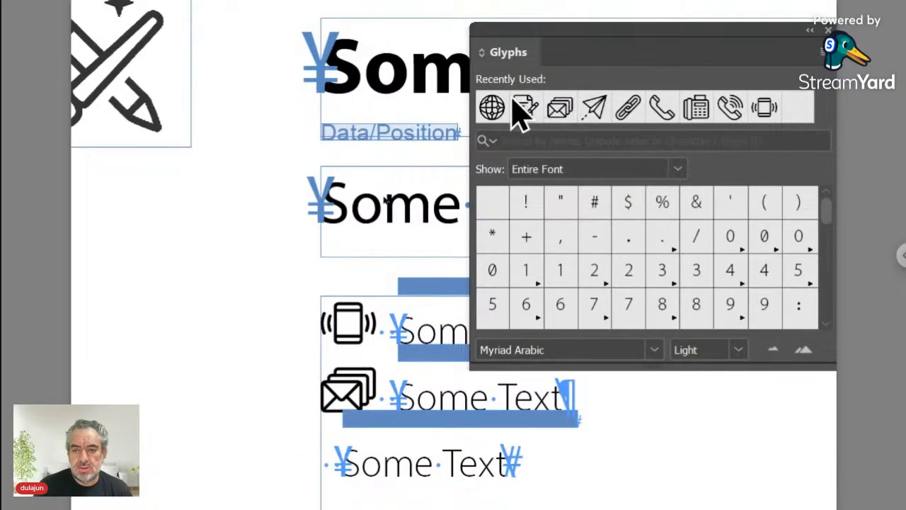
{"action": "double_click", "coordinate": [494, 107]}
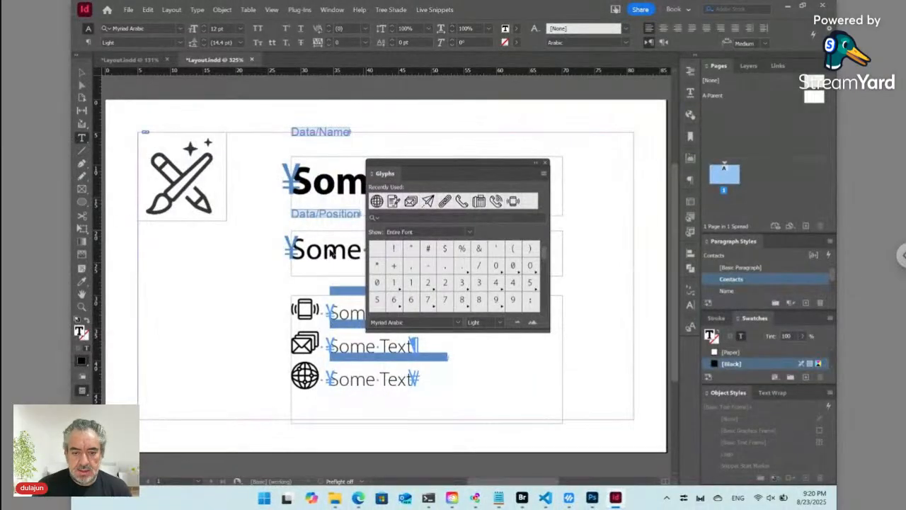
- Create a new character style named Icon from the Character Styles panel menu
{"action": "left_click_drag", "start_coordinate": [319, 310], "coordinate": [301, 309]}
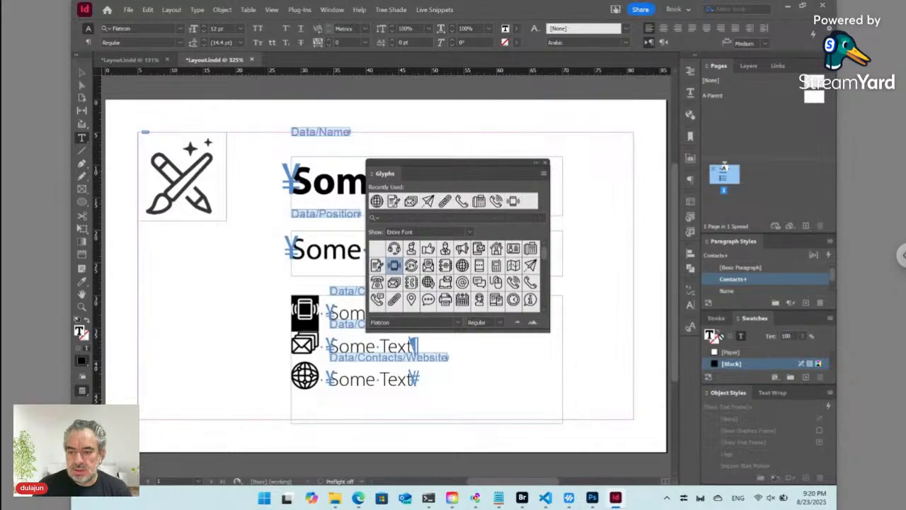
{"action": "left_click", "coordinate": [692, 328]}
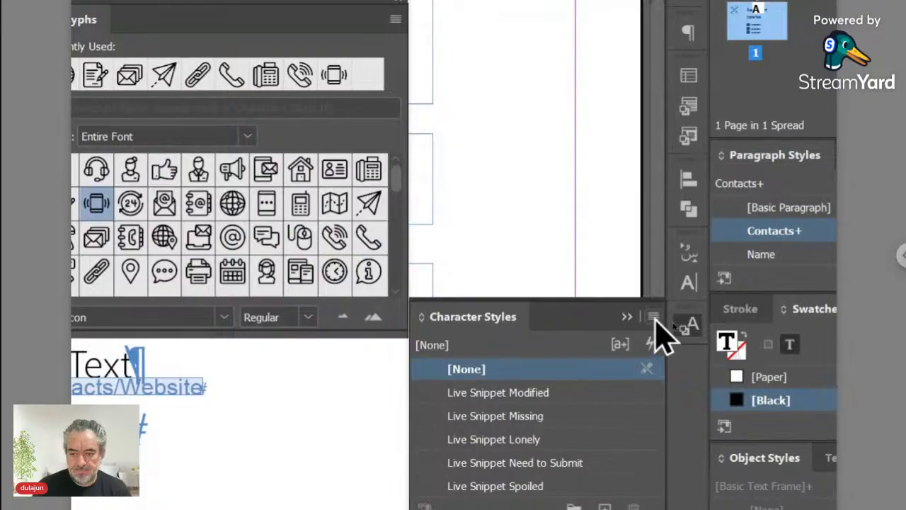
{"action": "left_click", "coordinate": [654, 317]}
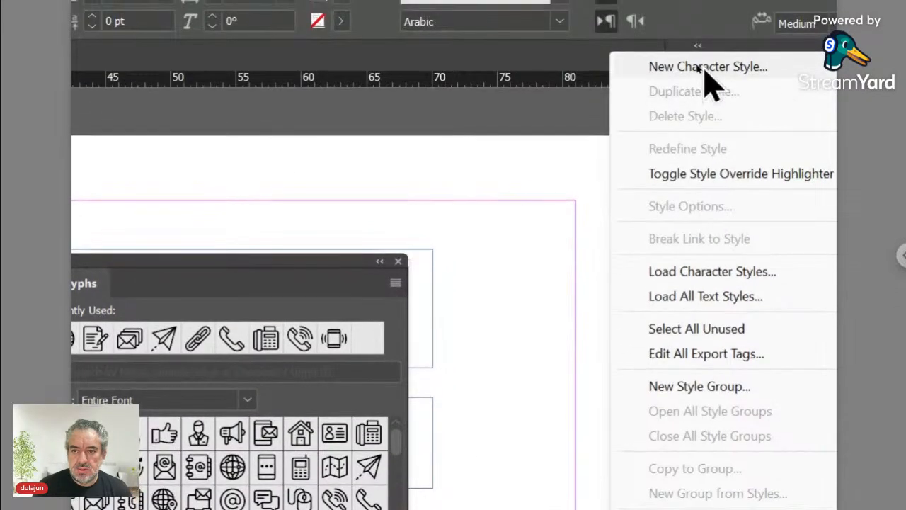
{"action": "left_click", "coordinate": [704, 24]}
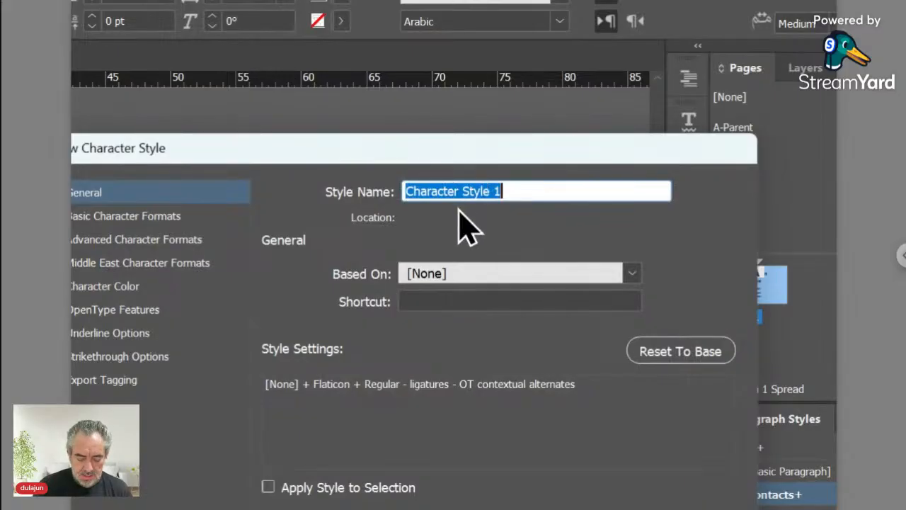
{"action": "type", "text": "Icon"}
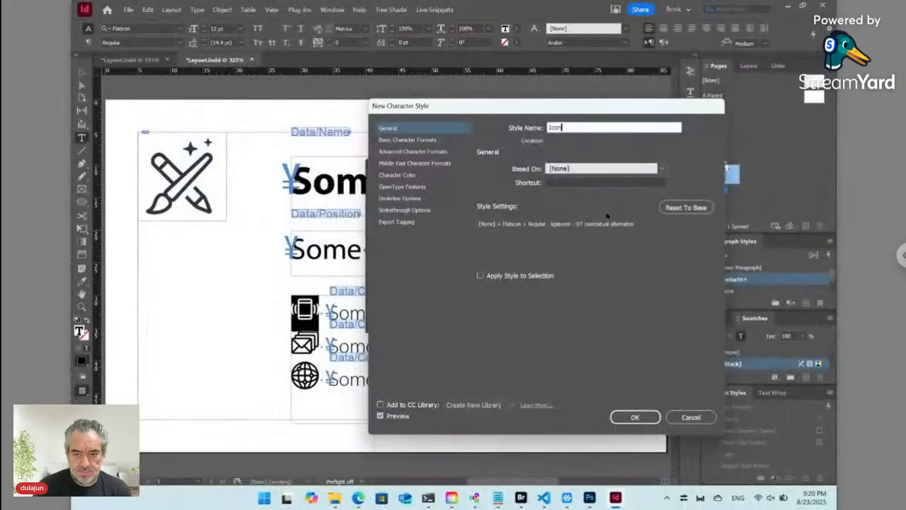
{"action": "left_click", "coordinate": [635, 417]}
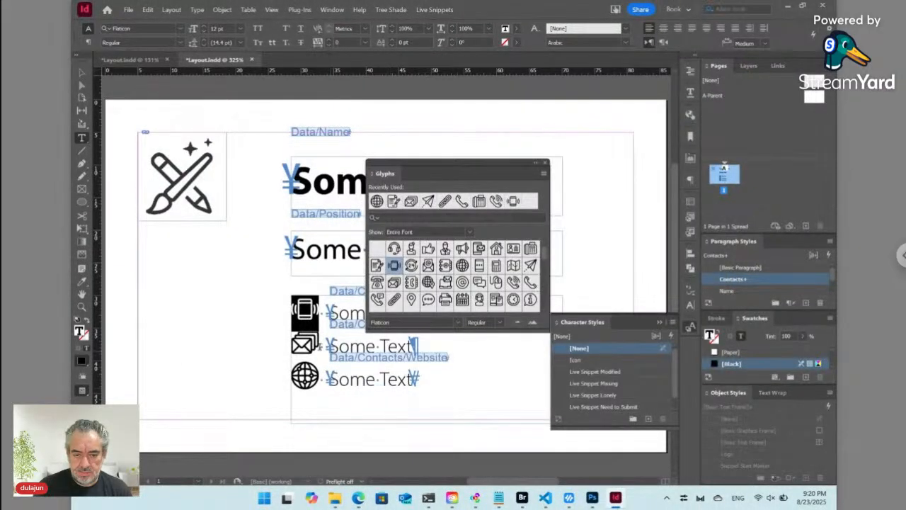
- Apply the Icon style to the envelope and globe glyphs
{"action": "left_click_drag", "start_coordinate": [291, 344], "coordinate": [318, 345]}
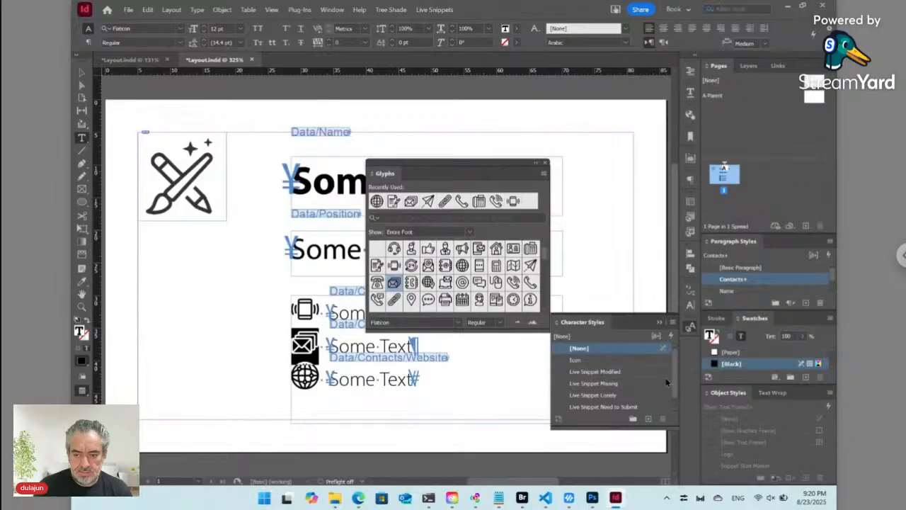
{"action": "left_click", "coordinate": [574, 360]}
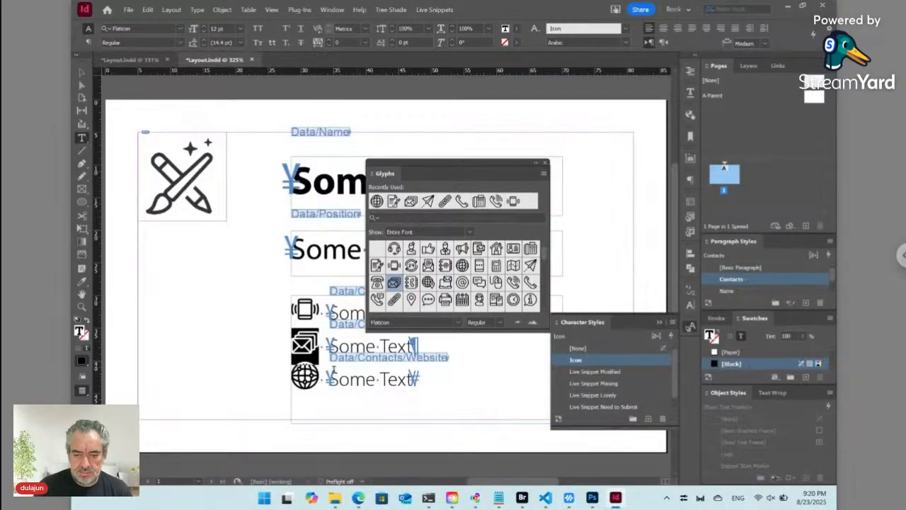
{"action": "left_click_drag", "start_coordinate": [291, 379], "coordinate": [318, 379]}
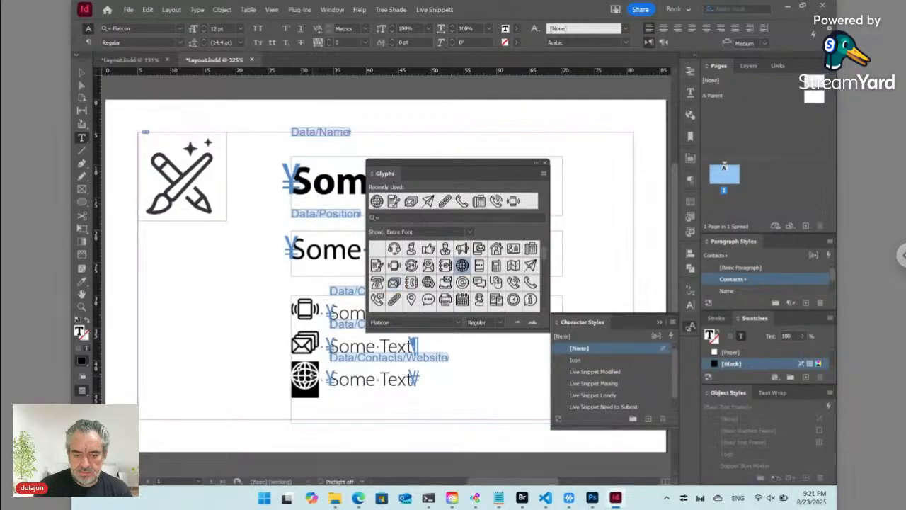
{"action": "left_click", "coordinate": [588, 359]}
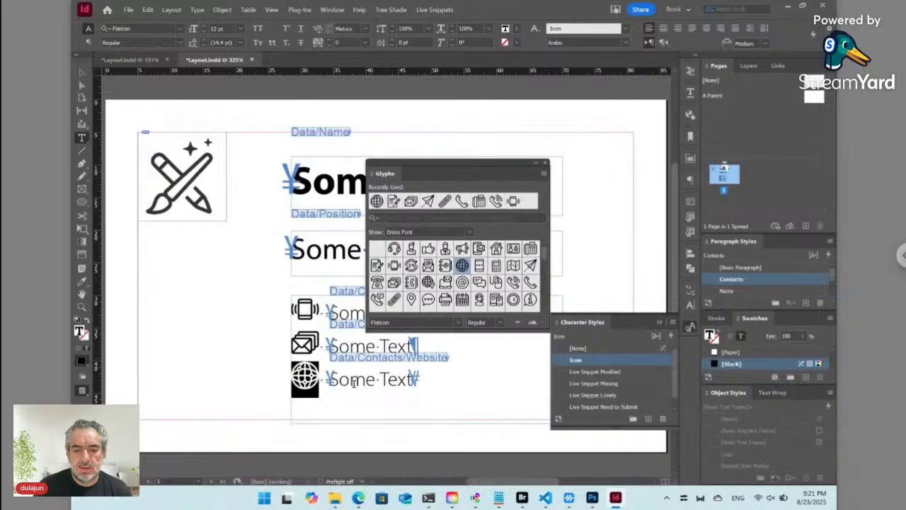
{"action": "left_click", "coordinate": [351, 379]}
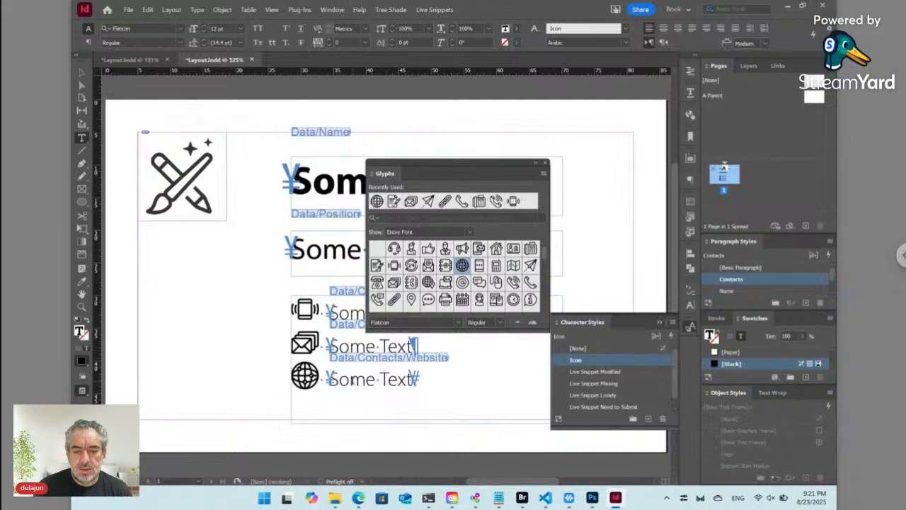
- Set the Icon style's horizontal and vertical scale to 70% in Advanced Character Formats
{"action": "right_click", "coordinate": [584, 358]}
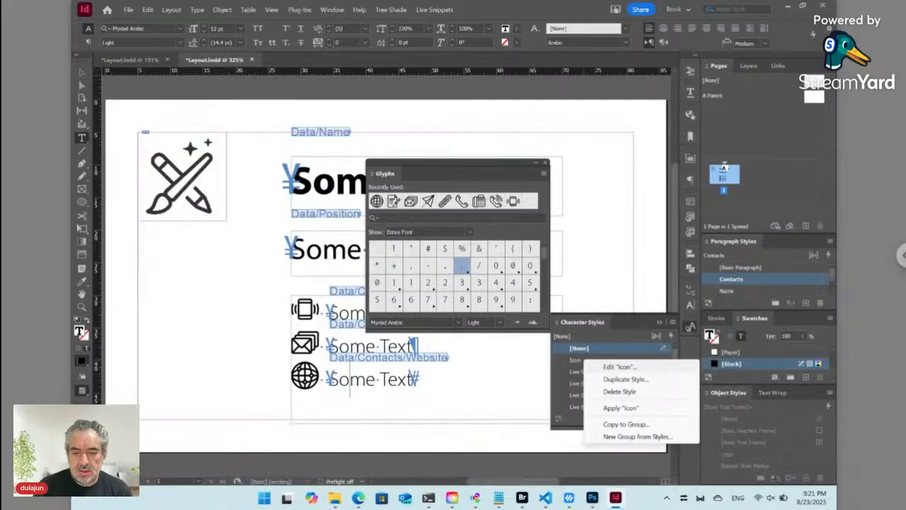
{"action": "left_click", "coordinate": [617, 366]}
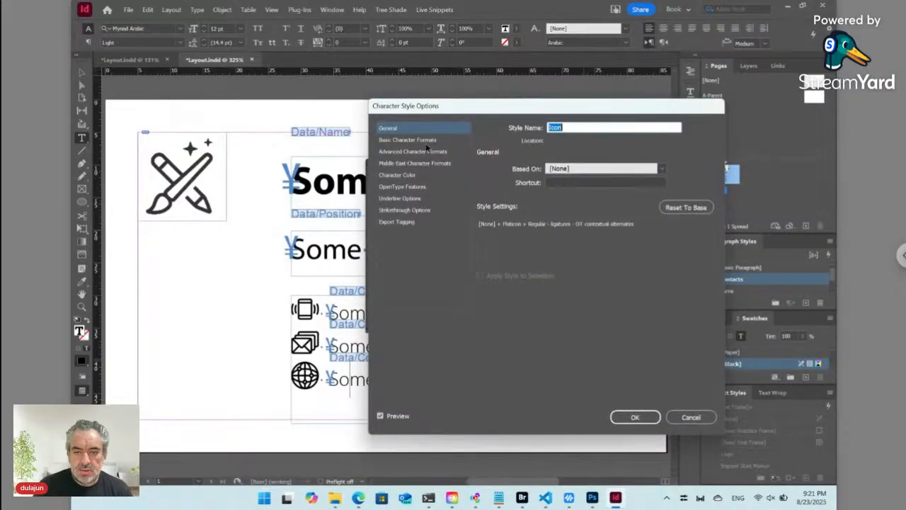
{"action": "left_click", "coordinate": [425, 141]}
{"action": "left_click", "coordinate": [428, 153]}
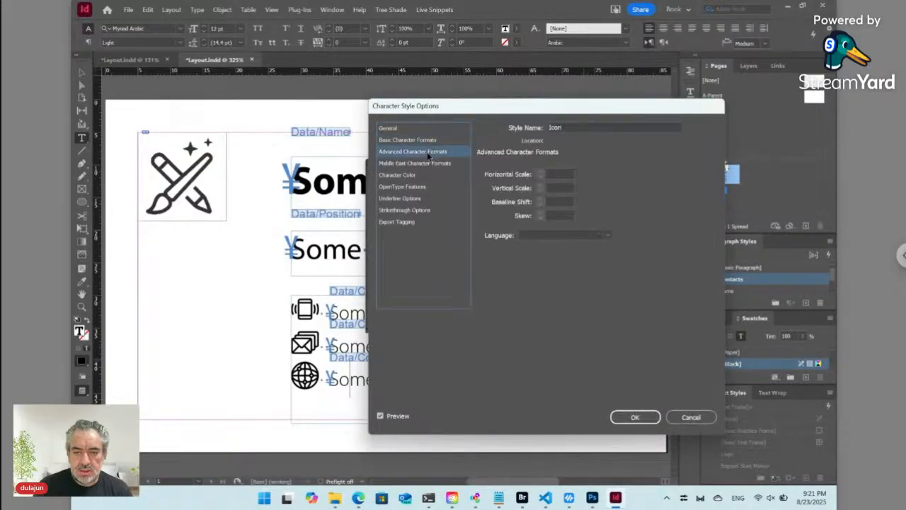
{"action": "left_click", "coordinate": [535, 157]}
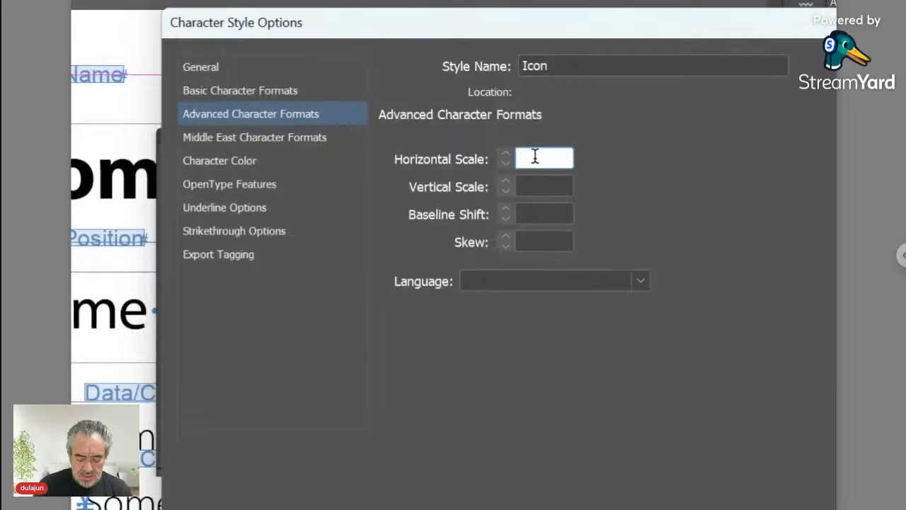
{"action": "type", "text": "80"}
{"action": "key", "text": "Tab"}
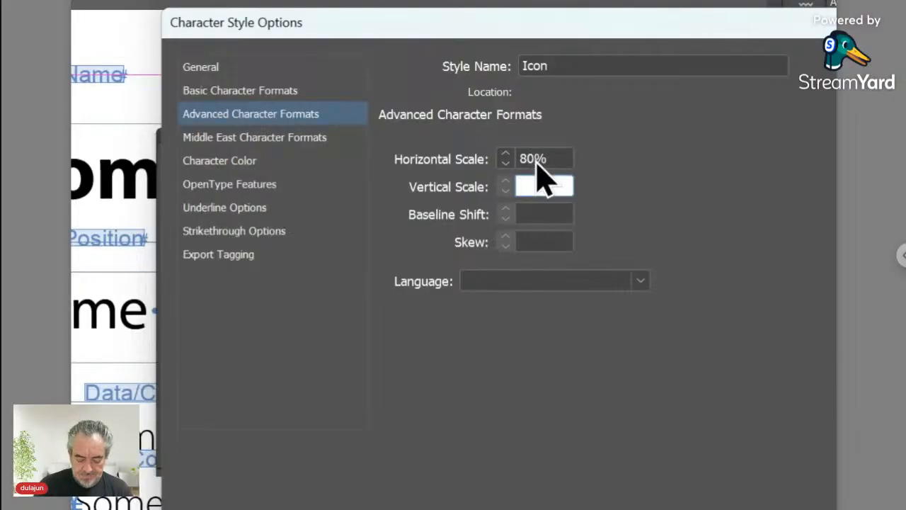
{"action": "type", "text": "80"}
{"action": "key", "text": "Tab"}
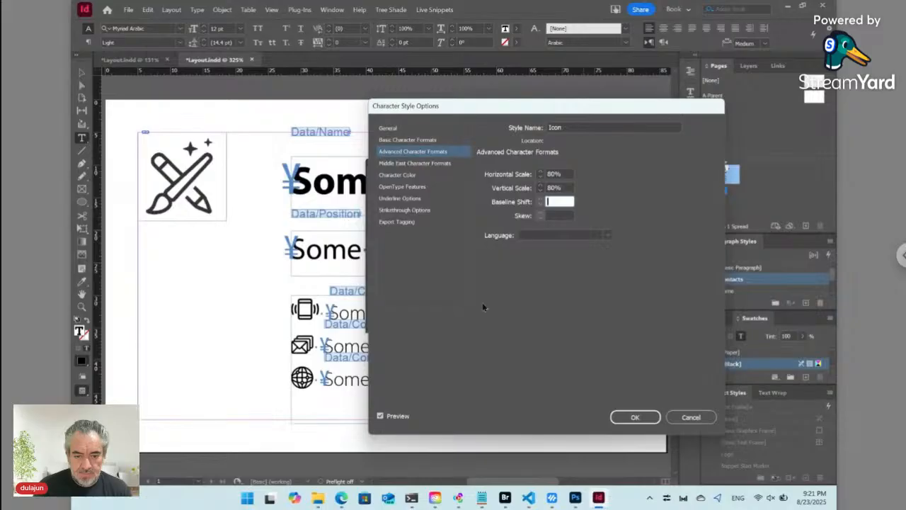
{"action": "left_click", "coordinate": [638, 416]}
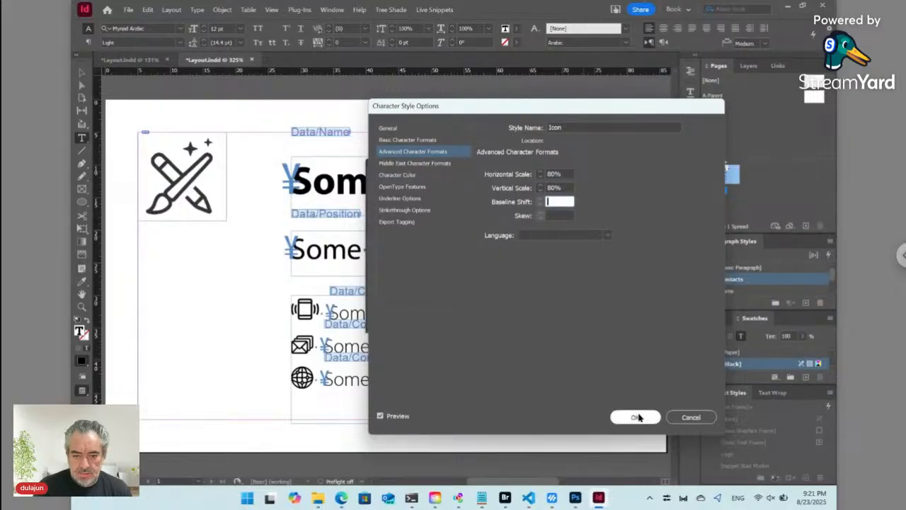
{"action": "left_click", "coordinate": [540, 176]}
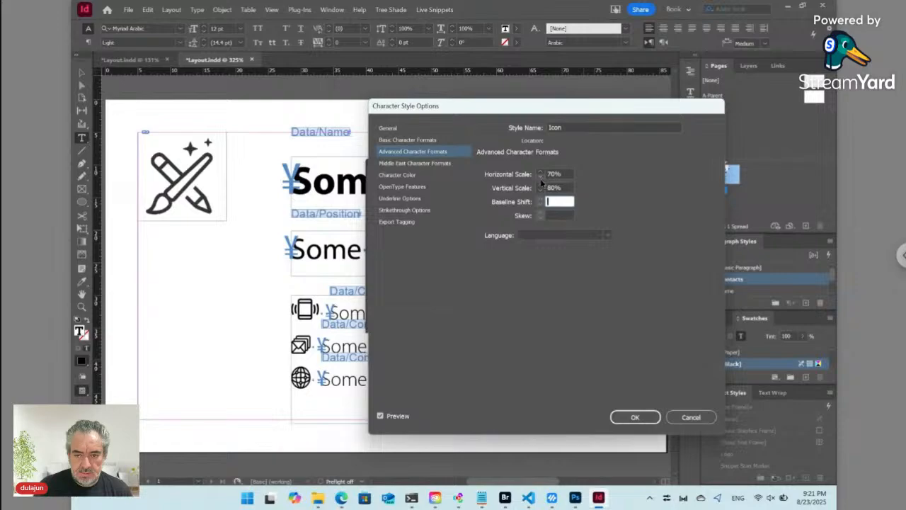
{"action": "left_click", "coordinate": [540, 191]}
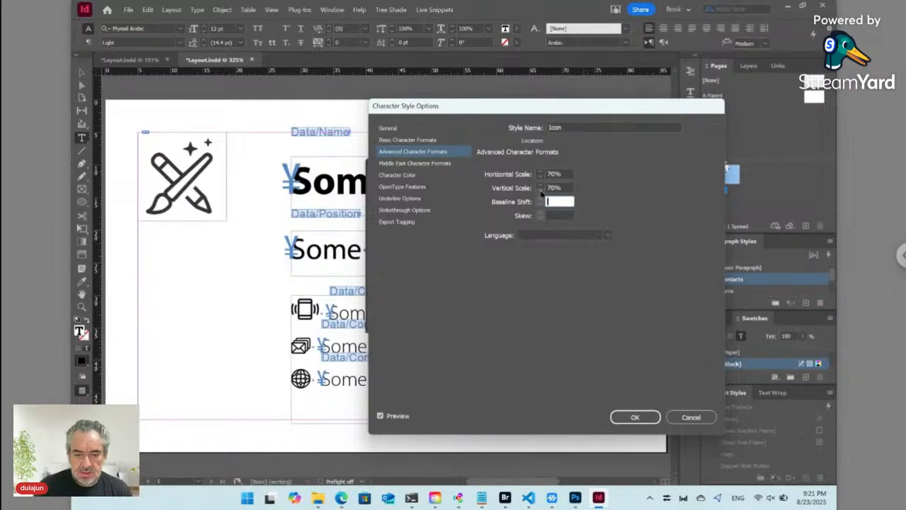
{"action": "left_click", "coordinate": [634, 417]}
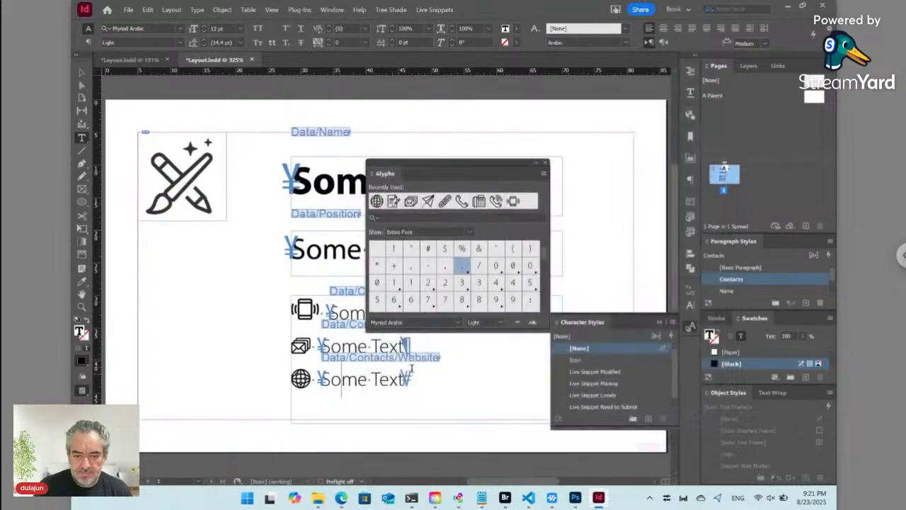
- Apply Icon to the phone glyph, then collapse Character Styles and dock the Glyphs panel
{"action": "double_click", "coordinate": [307, 310]}
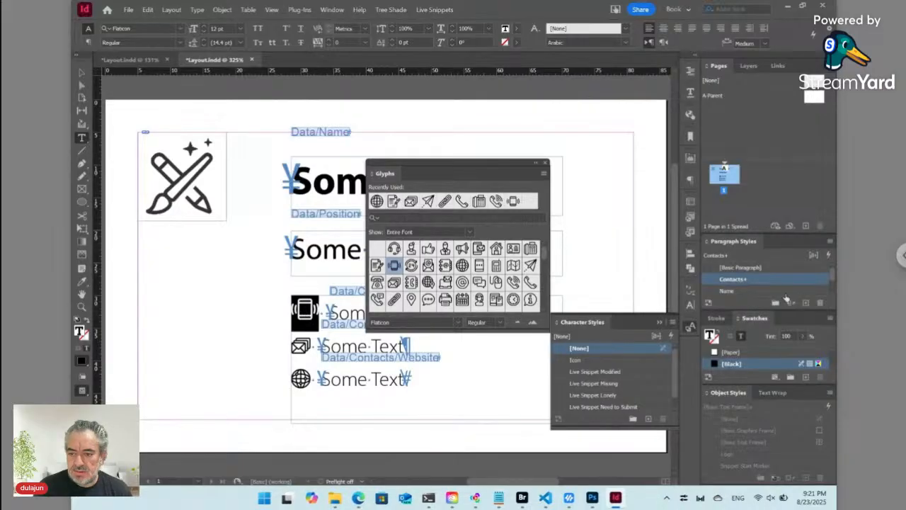
{"action": "left_click", "coordinate": [581, 359]}
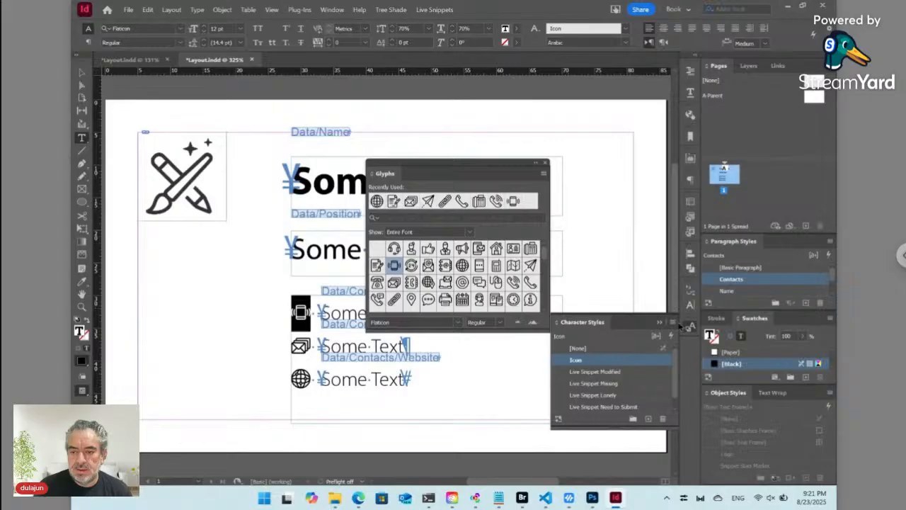
{"action": "left_click", "coordinate": [690, 326]}
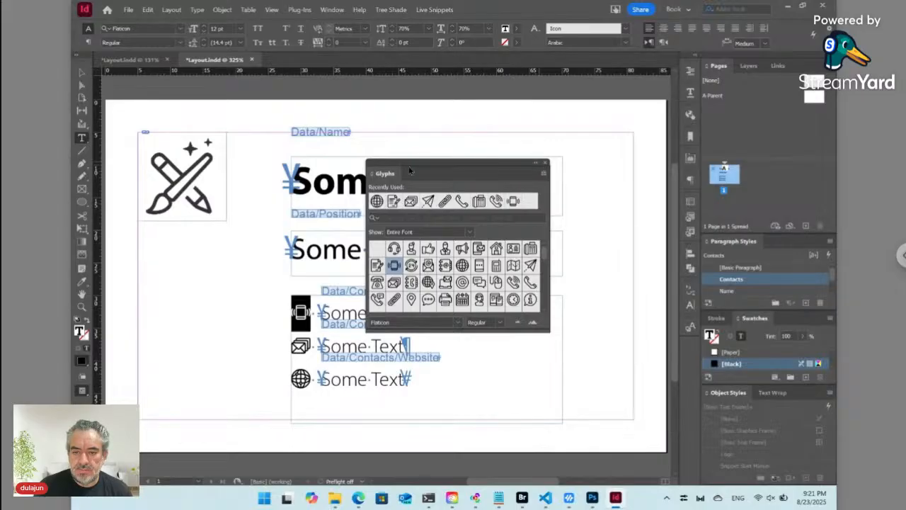
{"action": "left_click_drag", "start_coordinate": [393, 174], "coordinate": [685, 354]}
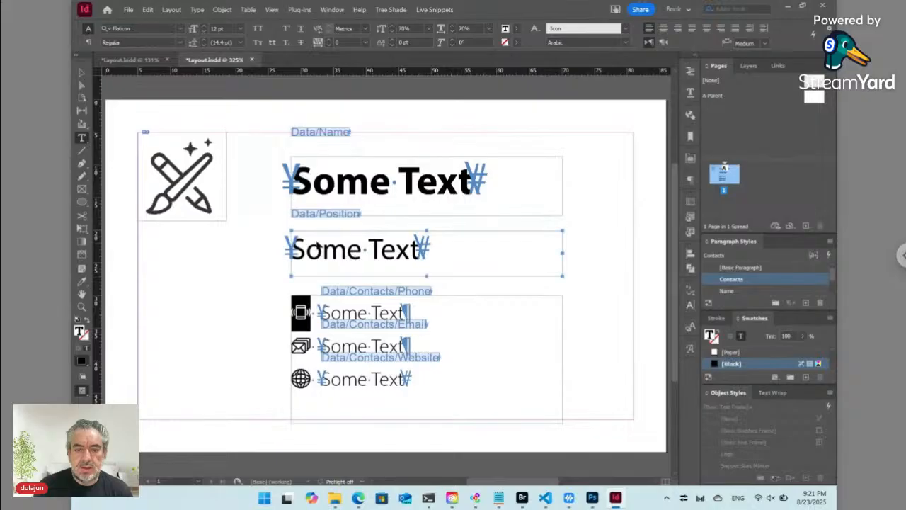
- Slightly resize the contacts frame and set its vertical justification to Bottom
{"action": "left_click", "coordinate": [313, 246]}
{"action": "left_click", "coordinate": [82, 73]}
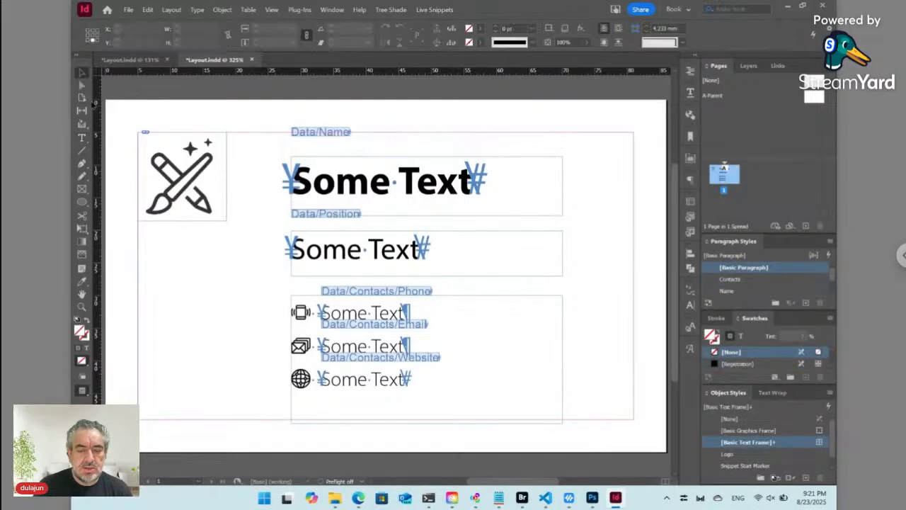
{"action": "left_click", "coordinate": [461, 378]}
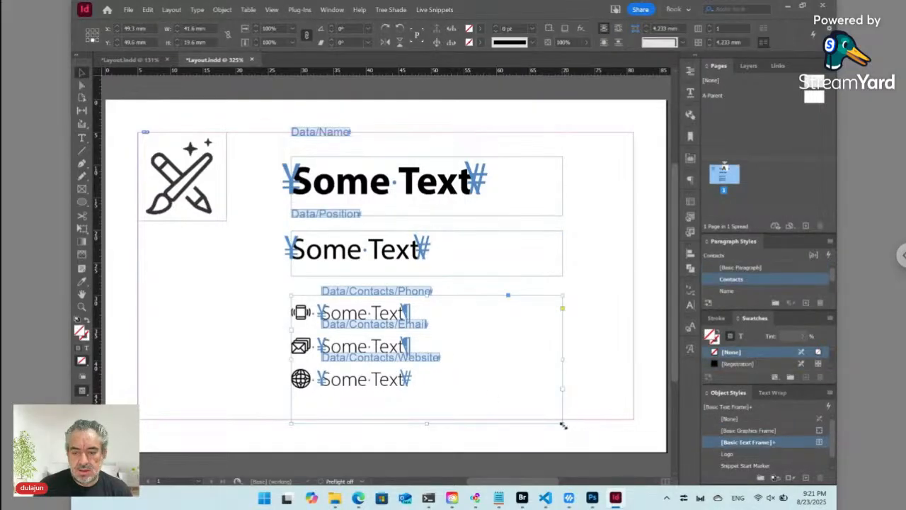
{"action": "mouse_move", "coordinate": [561, 421]}
{"action": "left_mouse_down"}
{"action": "mouse_move", "coordinate": [568, 413]}
{"action": "mouse_move", "coordinate": [560, 419]}
{"action": "left_mouse_up"}
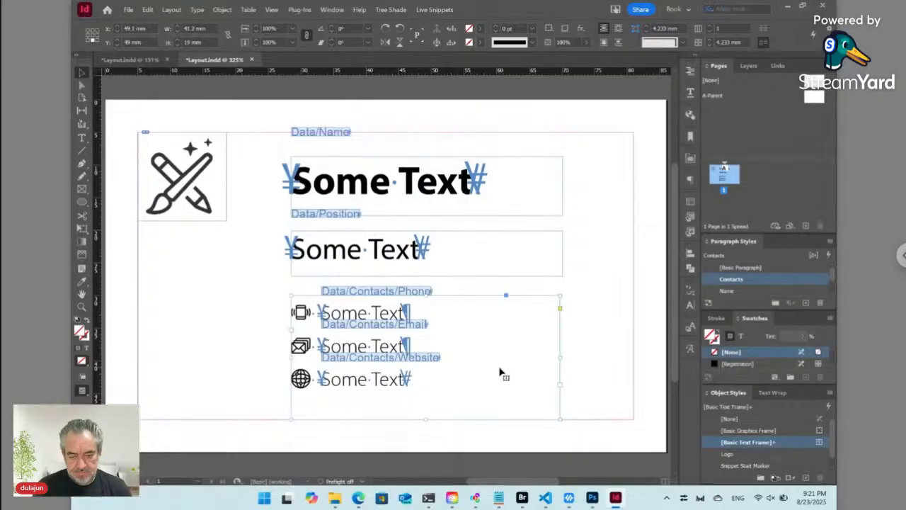
{"action": "key", "text": "ctrl+b"}
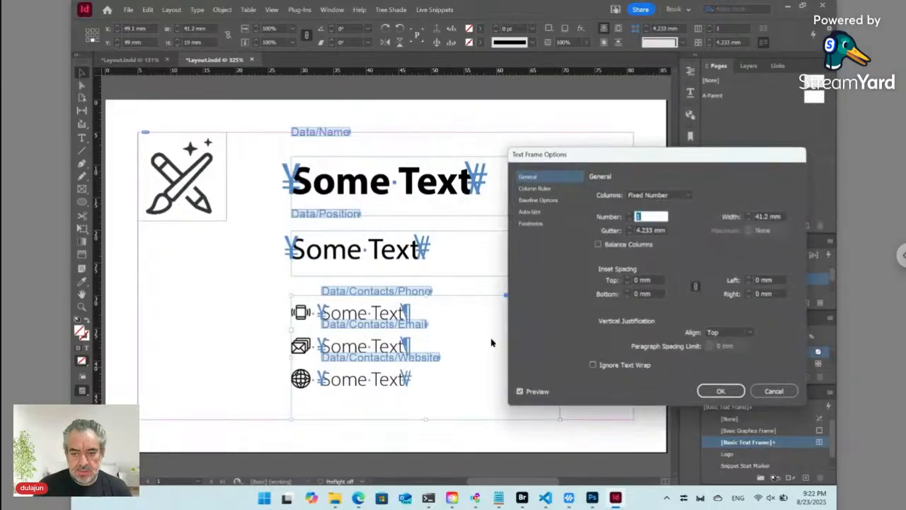
{"action": "left_click", "coordinate": [729, 332]}
{"action": "left_click", "coordinate": [729, 370]}
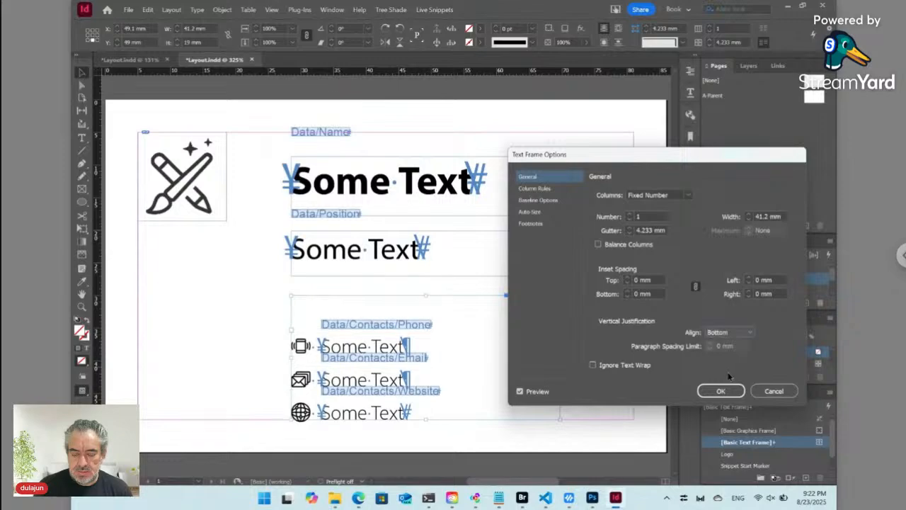
{"action": "left_click", "coordinate": [729, 388]}
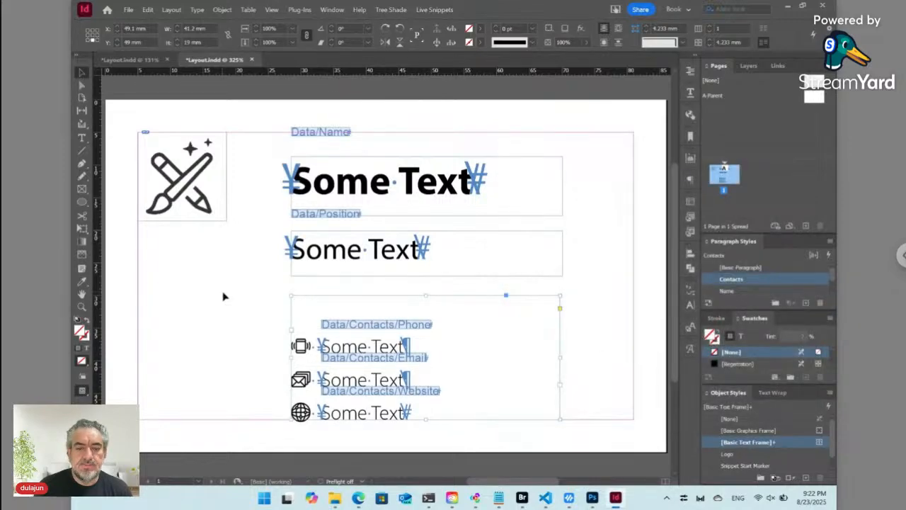
{"action": "left_click", "coordinate": [224, 298]}
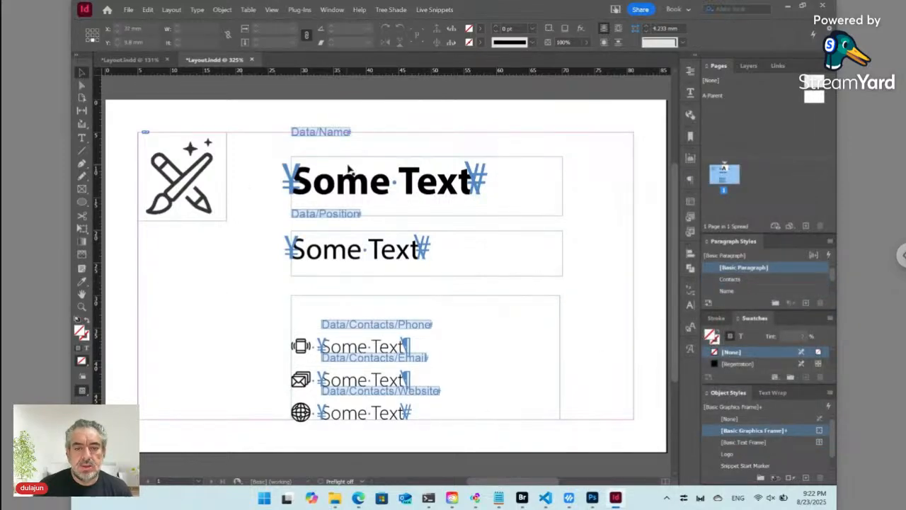
- Move the name frame up, then check in Layout.indd with Ctrl+S and confirm Yes
{"action": "left_click_drag", "start_coordinate": [350, 175], "coordinate": [338, 145]}
{"action": "left_click", "coordinate": [277, 212]}
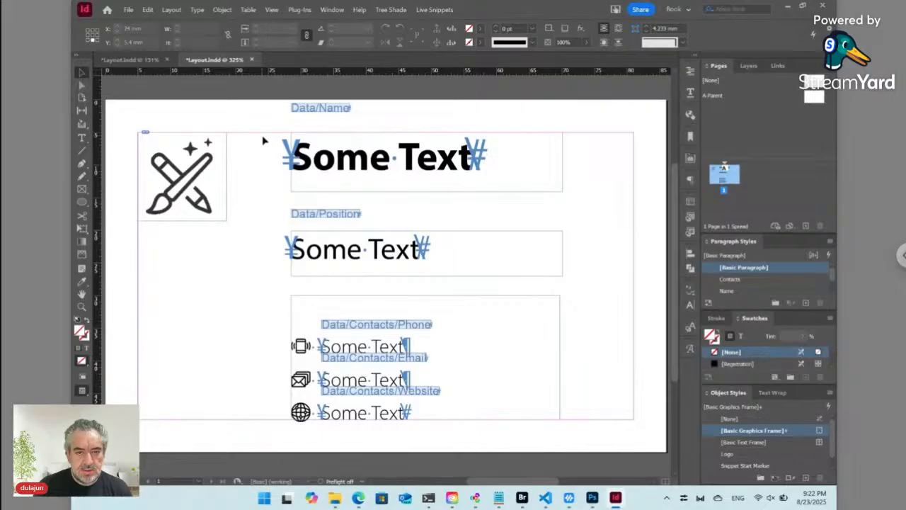
{"action": "key", "text": "ctrl+s"}
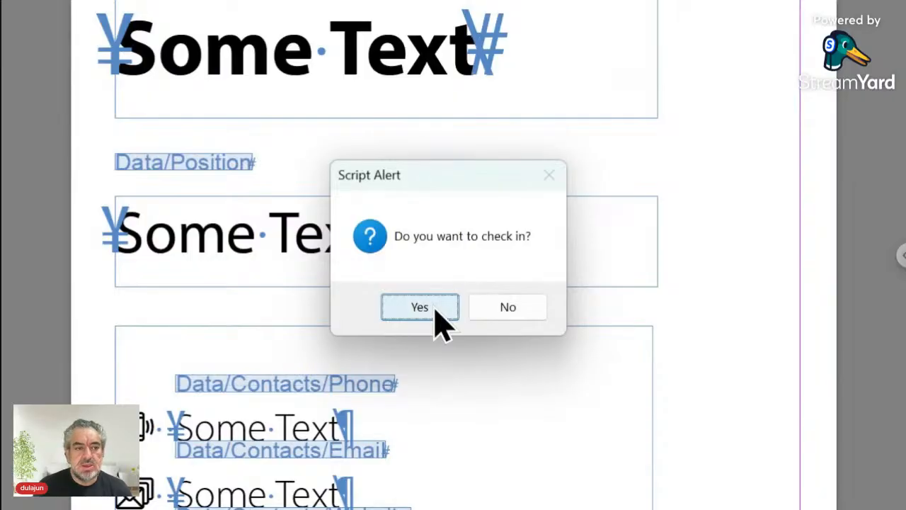
{"action": "left_click", "coordinate": [434, 309]}
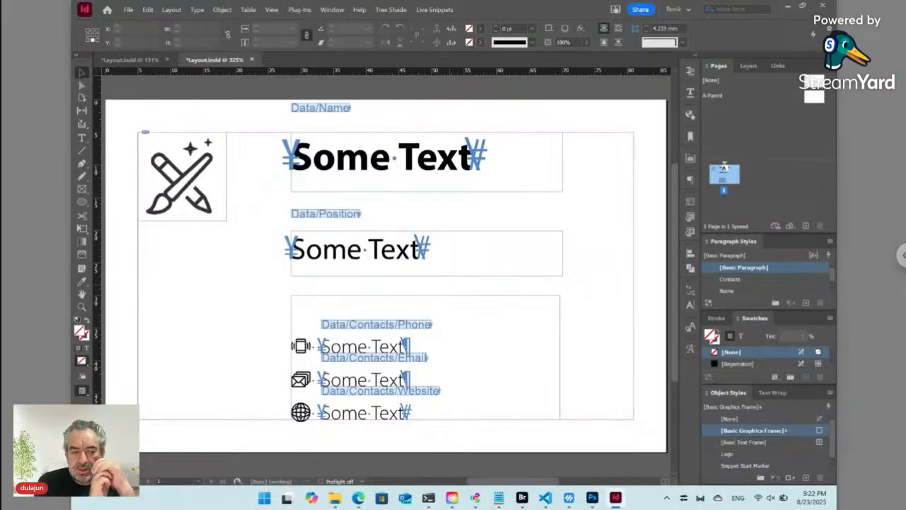
- Review ver01 Layout.pdf in Bridge, then bring the Edge card form back to front
{"action": "key", "text": "alt+Tab"}
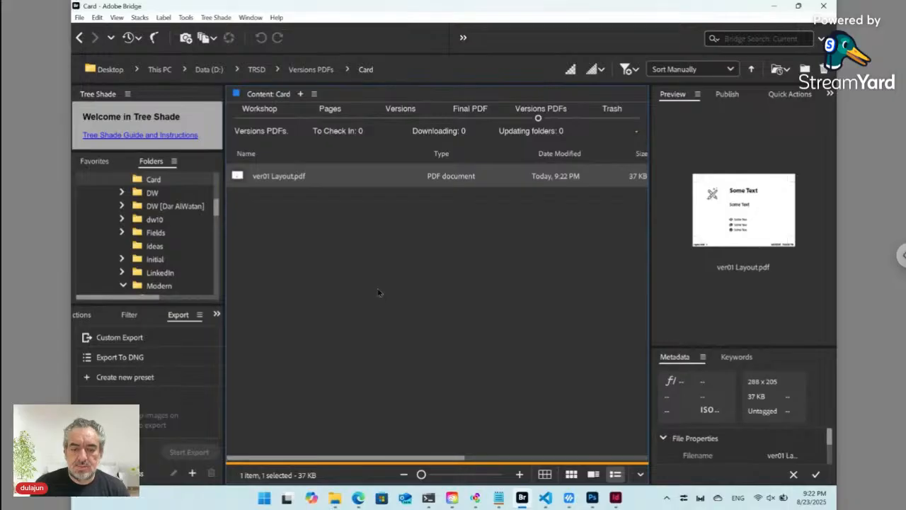
{"action": "mouse_move", "coordinate": [358, 500]}
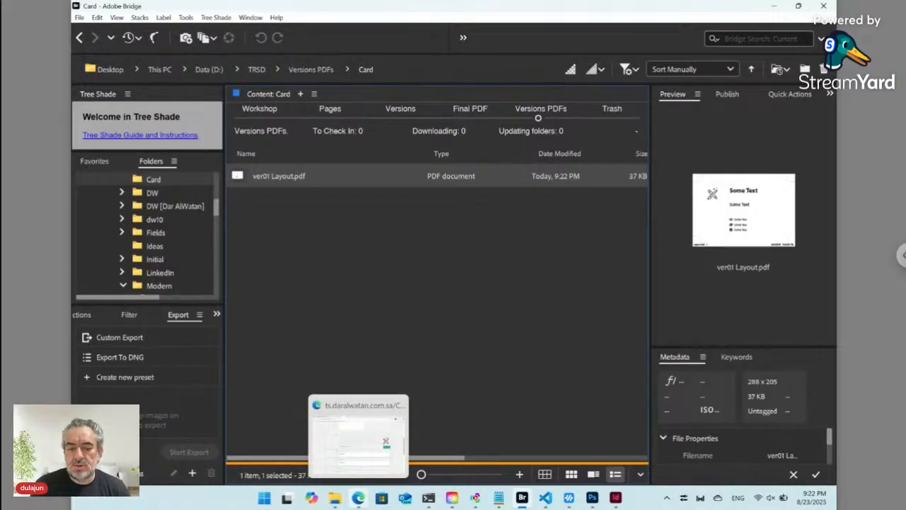
{"action": "left_click", "coordinate": [358, 499]}
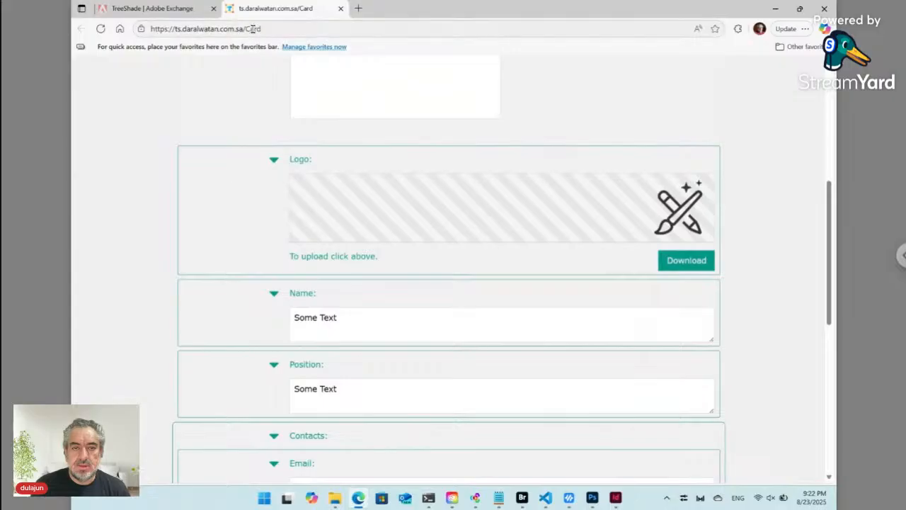
- Snap the browser to the left half, refresh the card form, and expand Contacts
{"action": "mouse_move", "coordinate": [798, 14]}
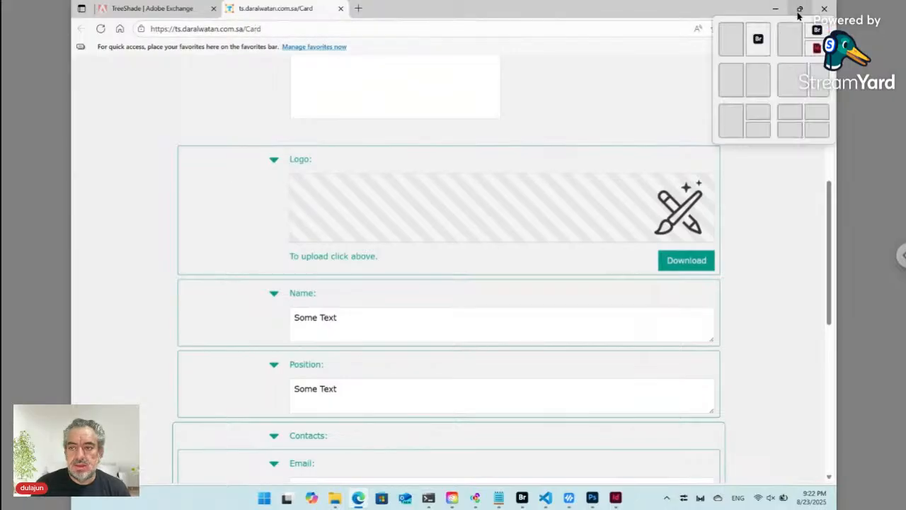
{"action": "left_click", "coordinate": [731, 45]}
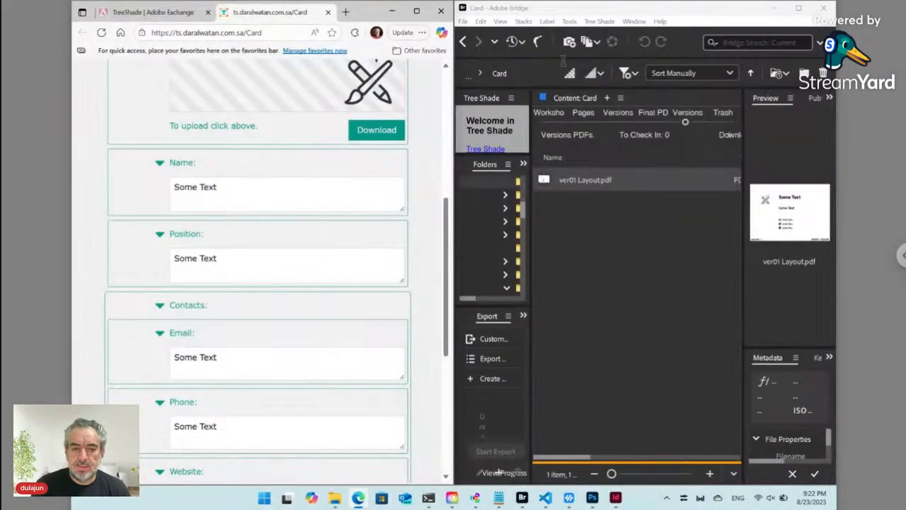
{"action": "scroll", "coordinate": [264, 138], "scroll_direction": "up", "scroll_amount": 3}
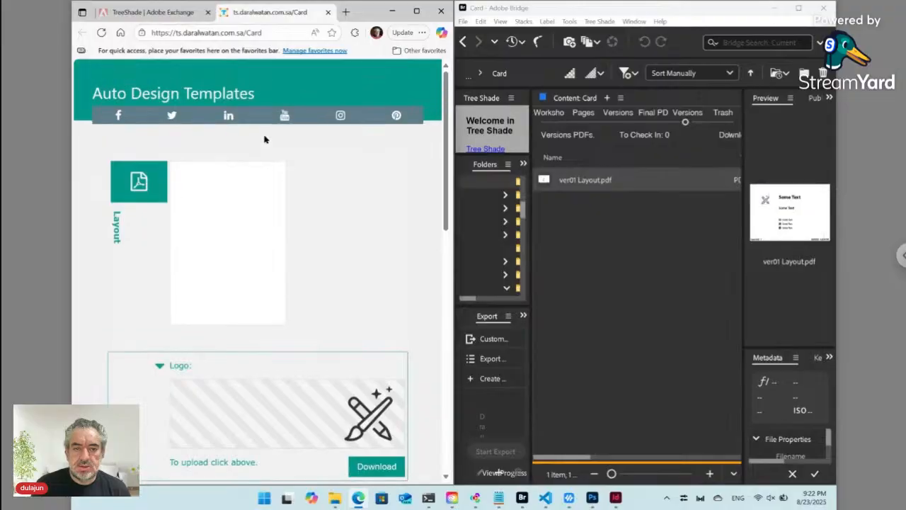
{"action": "left_click", "coordinate": [104, 33]}
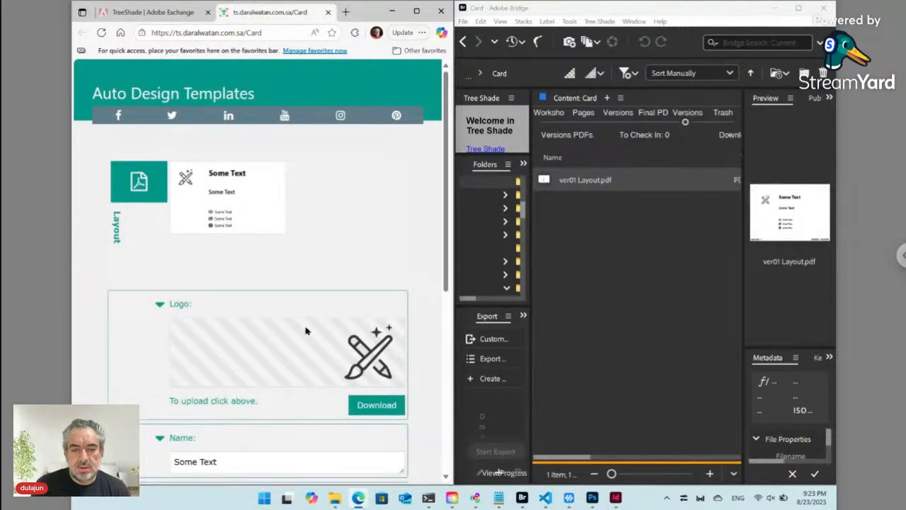
{"action": "scroll", "coordinate": [282, 345], "scroll_direction": "down", "scroll_amount": 1}
{"action": "scroll", "coordinate": [282, 345], "scroll_direction": "down", "scroll_amount": 3}
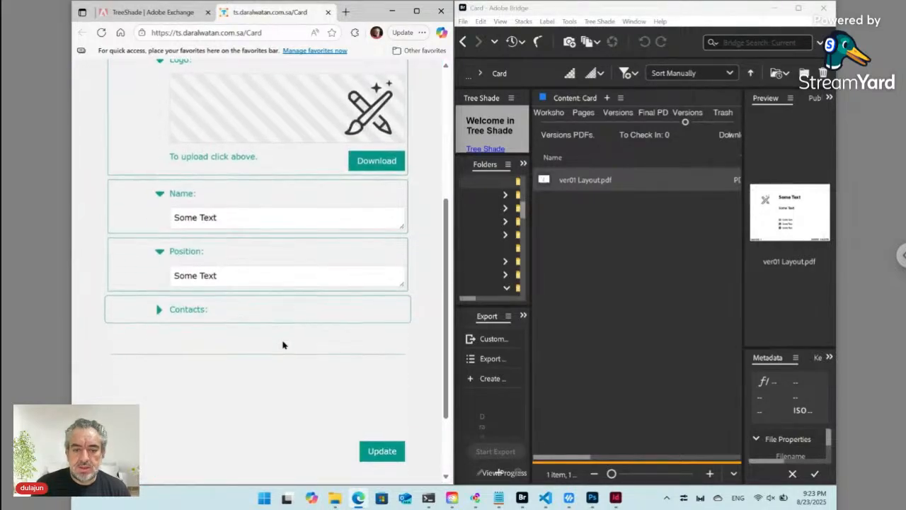
{"action": "left_click", "coordinate": [160, 312]}
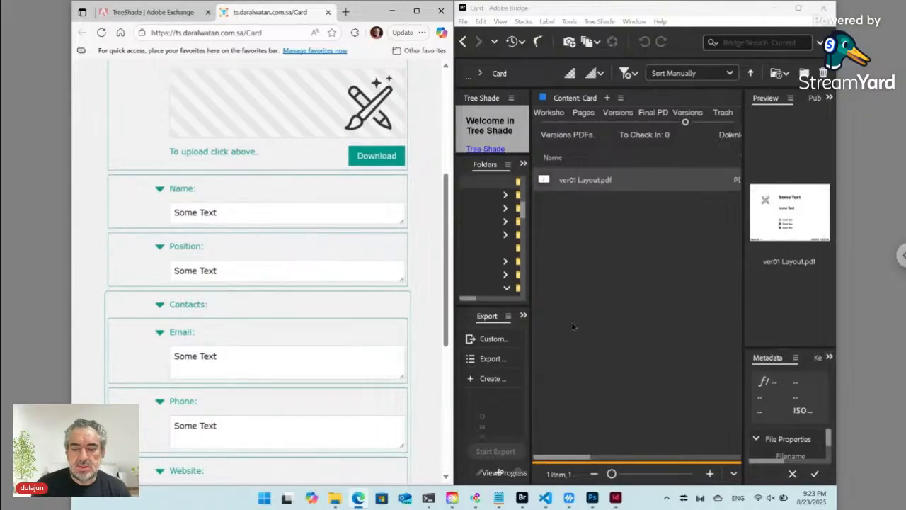
{"action": "left_click", "coordinate": [615, 497]}
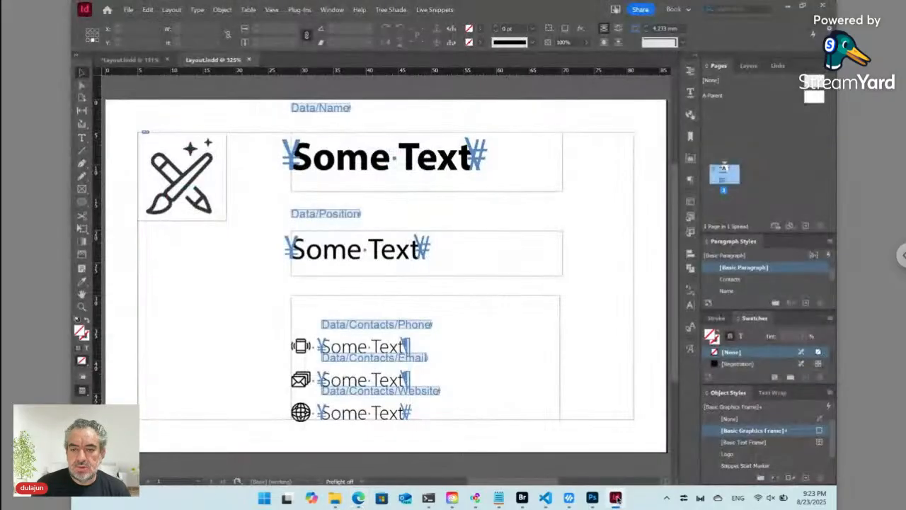
{"action": "left_click", "coordinate": [802, 5]}
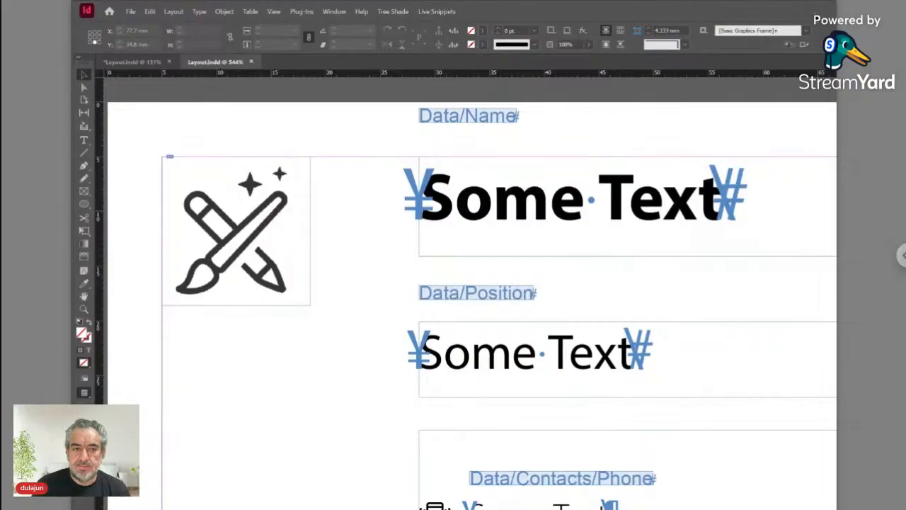
{"action": "left_click_drag", "start_coordinate": [813, 15], "coordinate": [386, 47]}
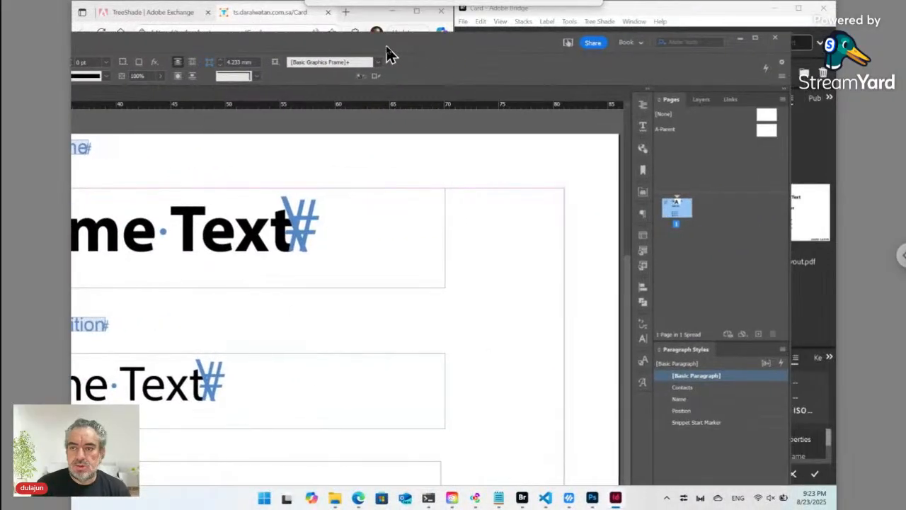
{"action": "left_click", "coordinate": [756, 38]}
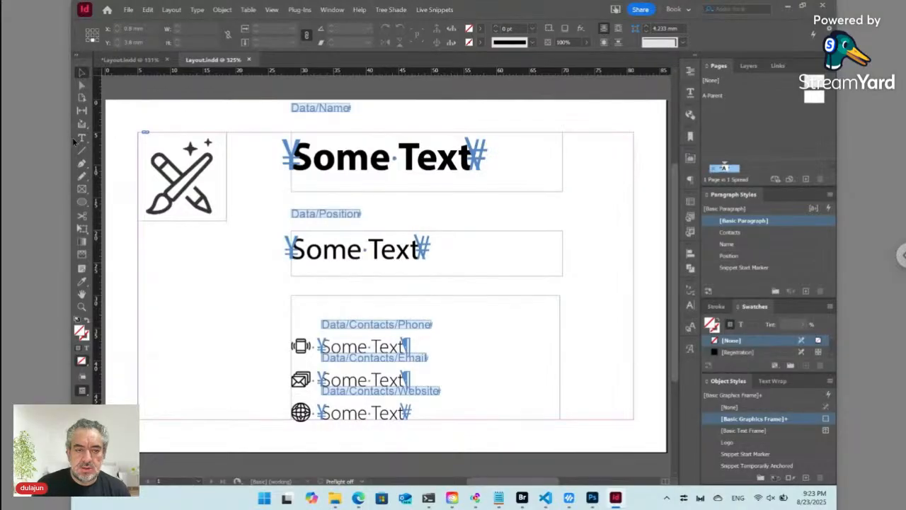
{"action": "double_click", "coordinate": [482, 13]}
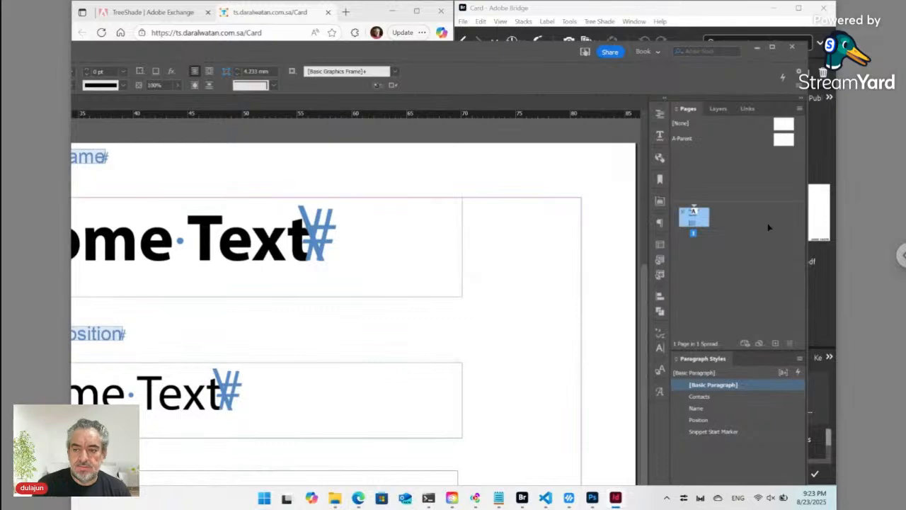
{"action": "left_click_drag", "start_coordinate": [809, 255], "coordinate": [389, 257]}
{"action": "left_click_drag", "start_coordinate": [139, 60], "coordinate": [585, 50]}
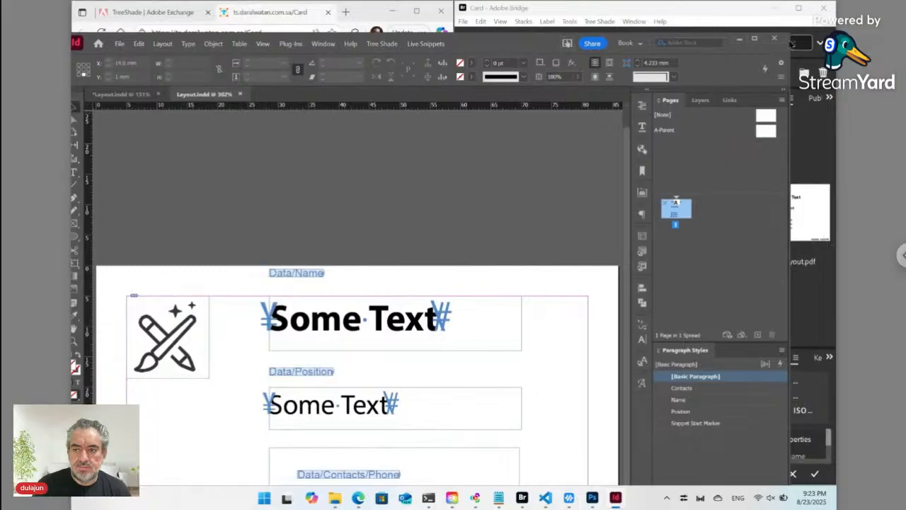
{"action": "left_click_drag", "start_coordinate": [789, 37], "coordinate": [495, 179]}
{"action": "left_click_drag", "start_coordinate": [243, 194], "coordinate": [580, 17]}
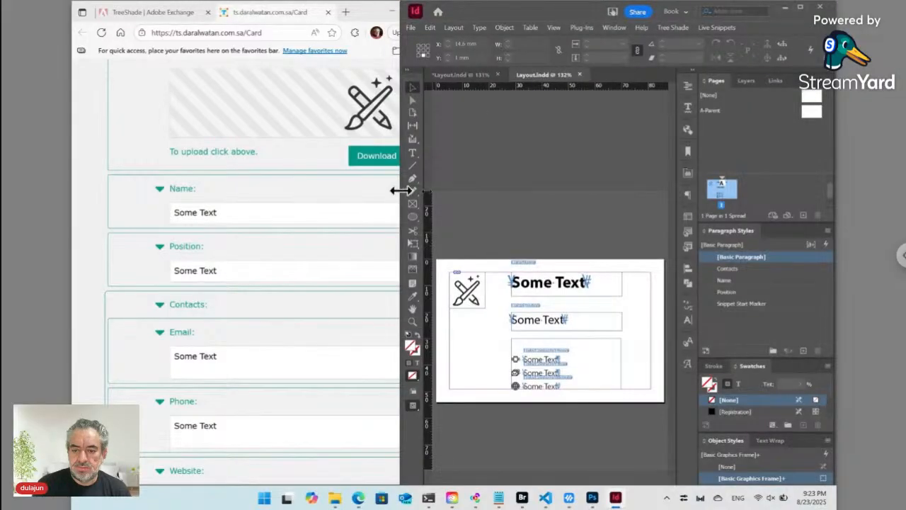
{"action": "left_click_drag", "start_coordinate": [400, 188], "coordinate": [485, 190]}
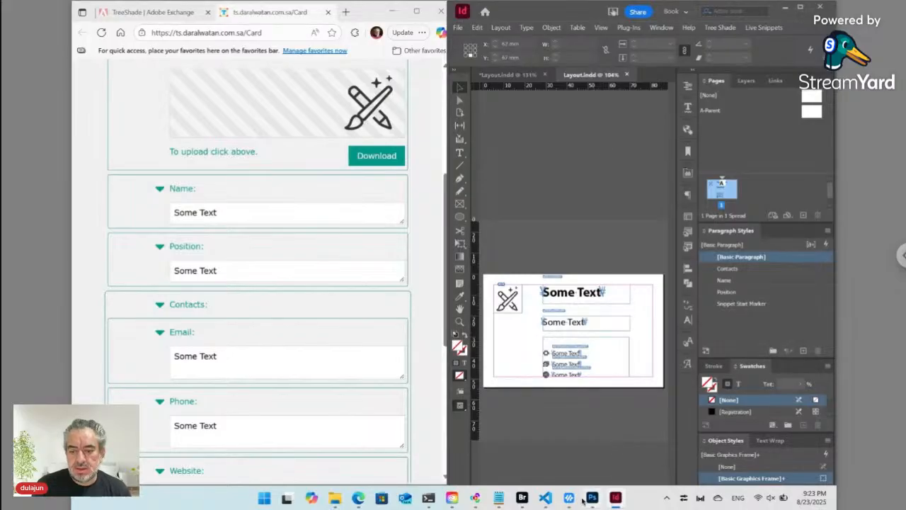
{"action": "left_click", "coordinate": [521, 497]}
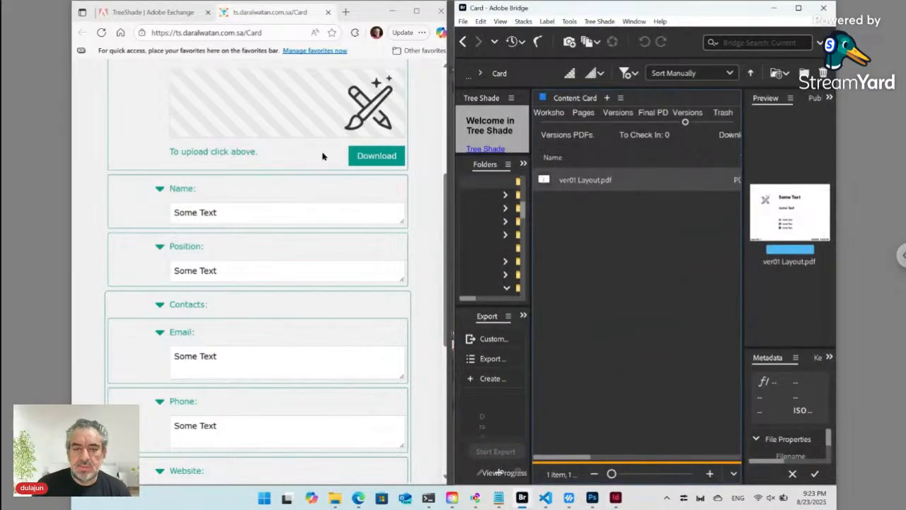
{"action": "scroll", "coordinate": [203, 148], "scroll_direction": "up", "scroll_amount": 1}
{"action": "scroll", "coordinate": [203, 148], "scroll_direction": "up", "scroll_amount": 3}
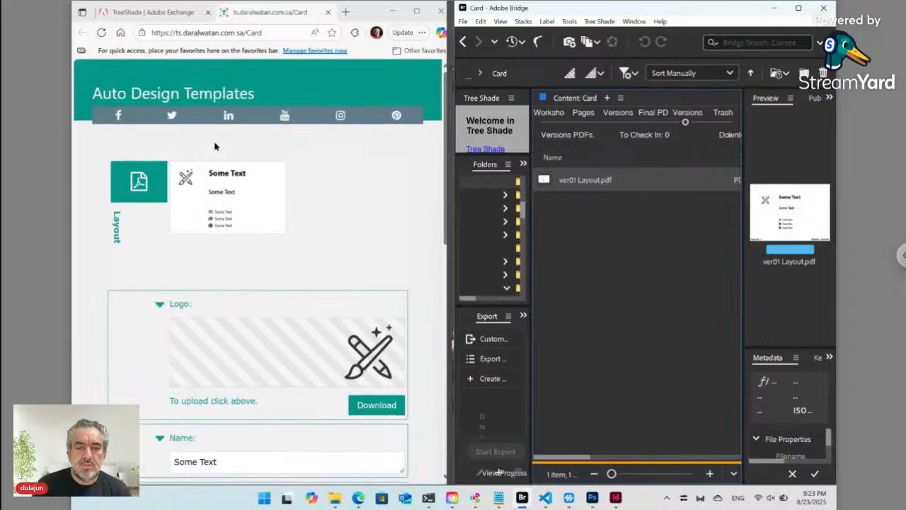
{"action": "left_click", "coordinate": [273, 32]}
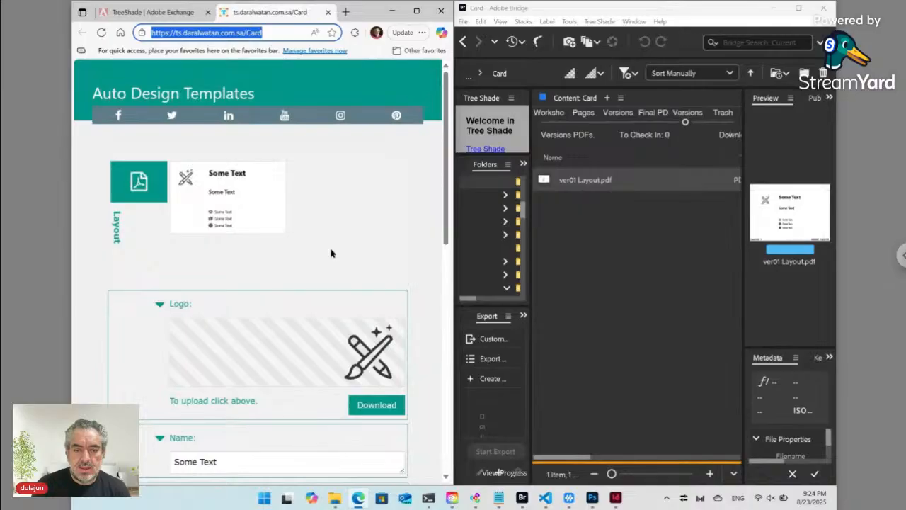
{"action": "scroll", "coordinate": [332, 372], "scroll_direction": "down", "scroll_amount": 2}
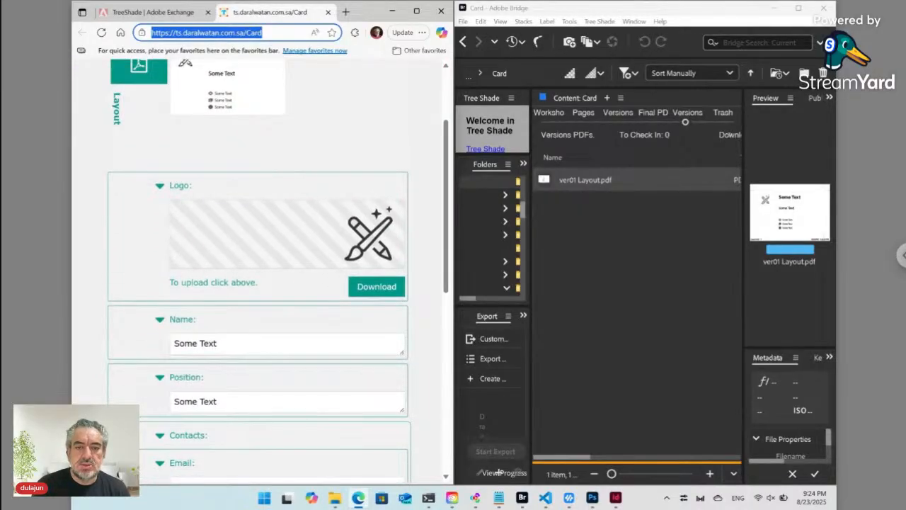
- Start a new logo upload and browse to D:\TRSD\Workshop
{"action": "left_click", "coordinate": [365, 236]}
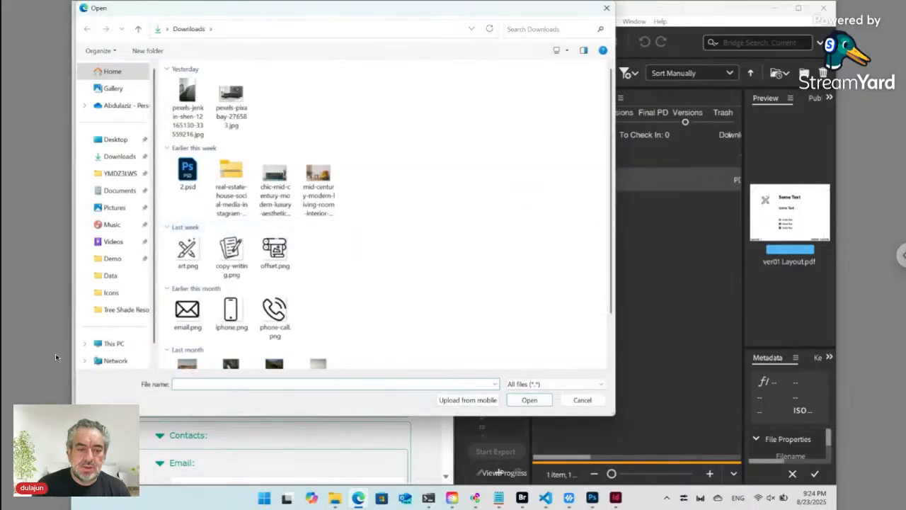
{"action": "left_click", "coordinate": [116, 343]}
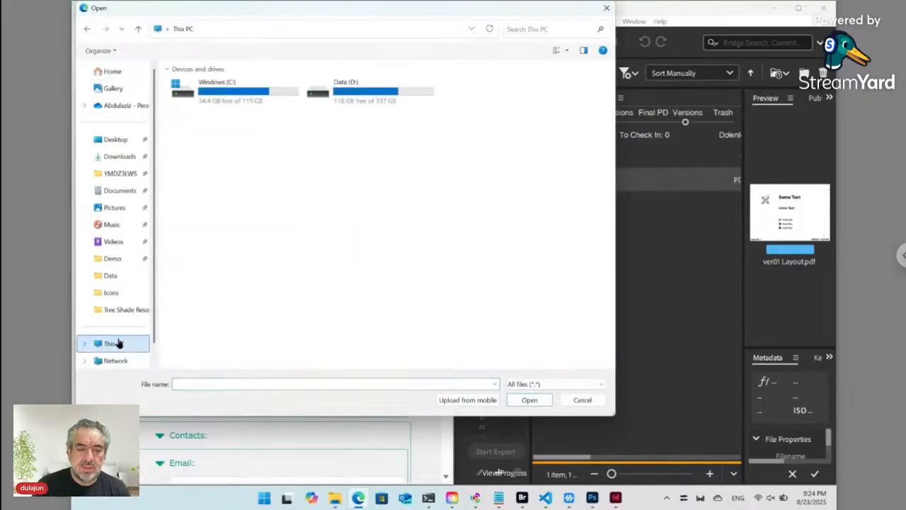
{"action": "double_click", "coordinate": [344, 98]}
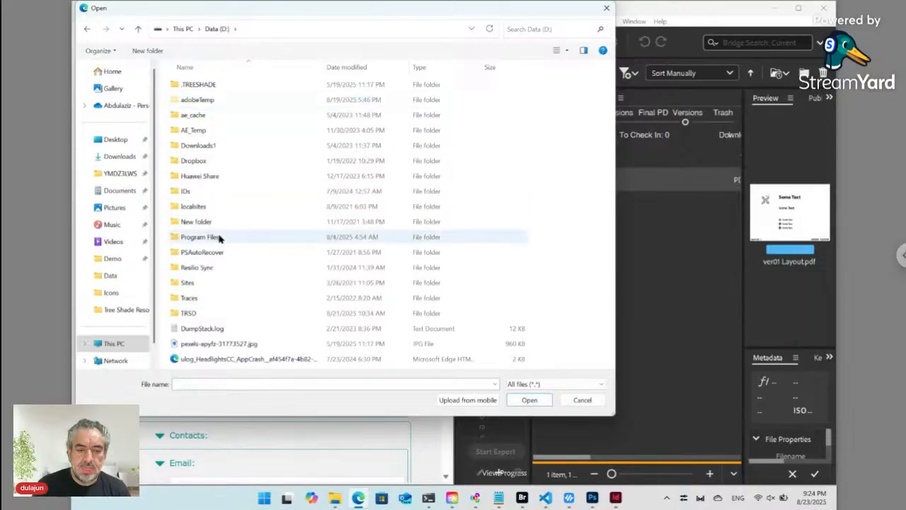
{"action": "double_click", "coordinate": [205, 316]}
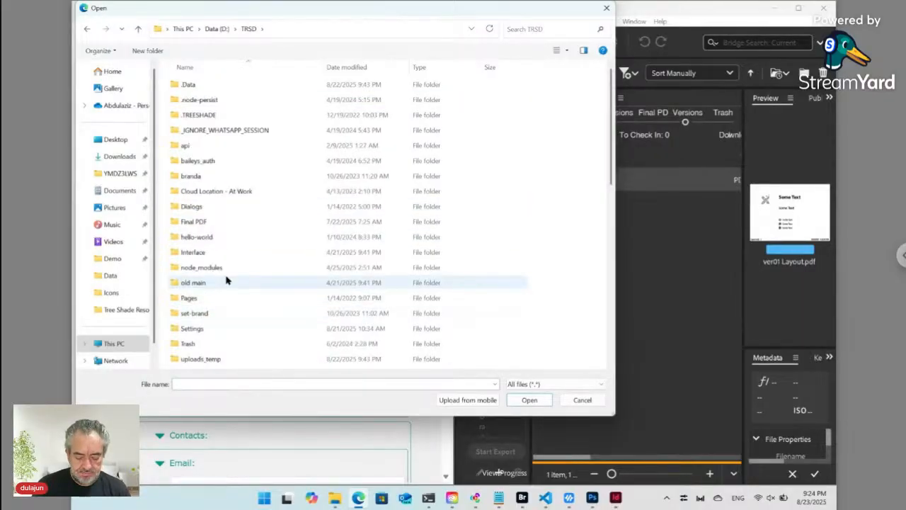
{"action": "key", "text": "w"}
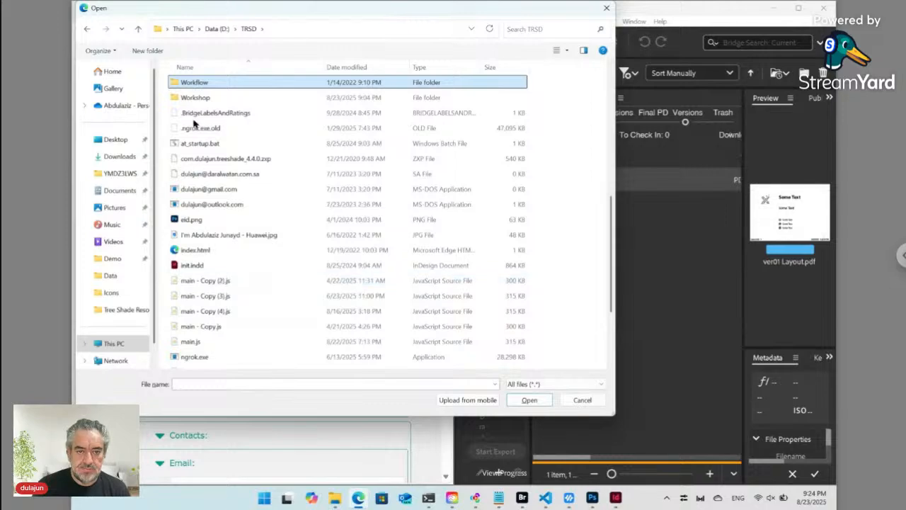
{"action": "double_click", "coordinate": [202, 98]}
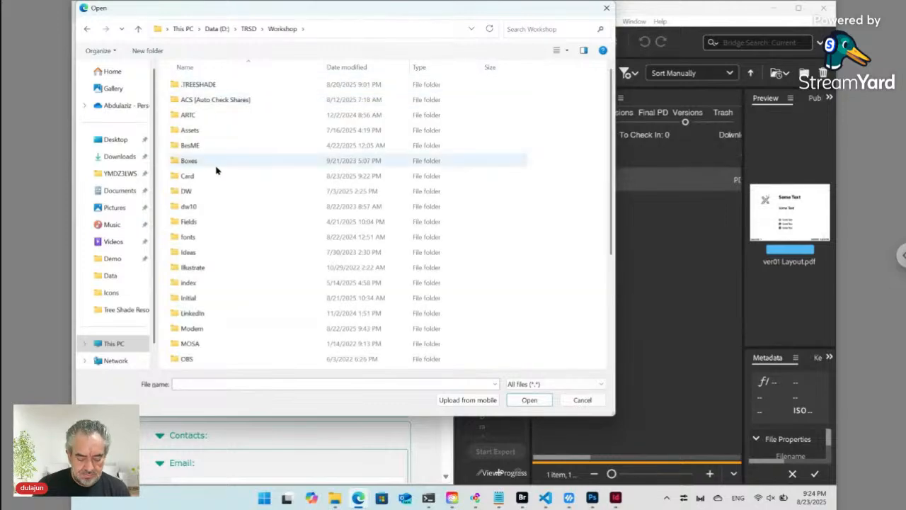
- Open SD\TS and upload [SD.TS] Logo.png as the logo
{"action": "scroll", "coordinate": [215, 168], "scroll_direction": "down", "scroll_amount": 4}
{"action": "left_click", "coordinate": [209, 224]}
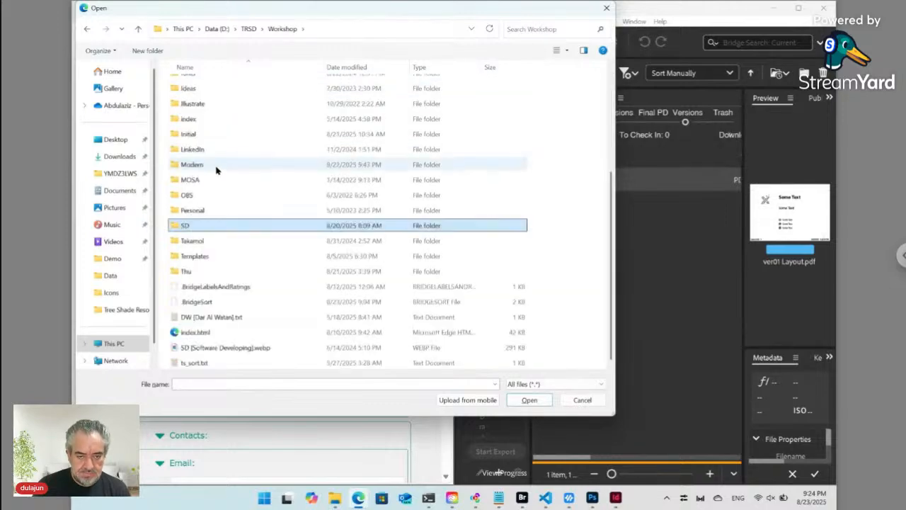
{"action": "double_click", "coordinate": [183, 226]}
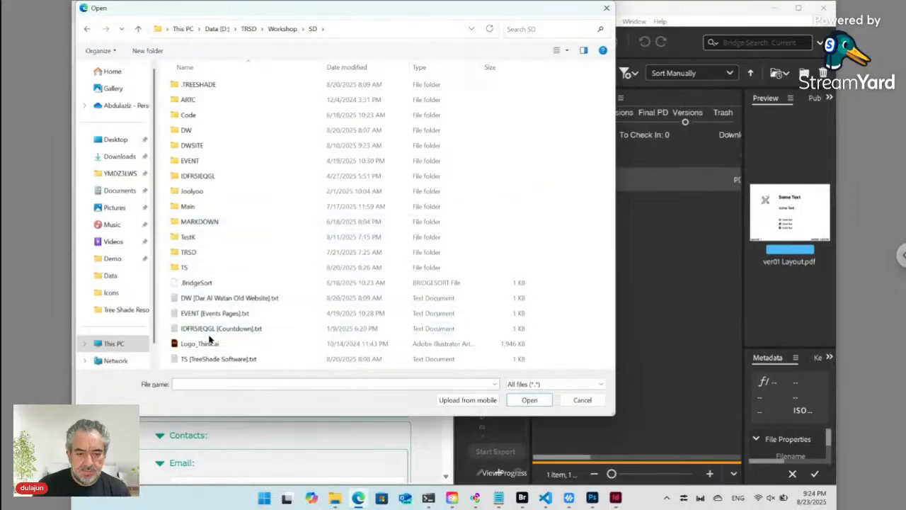
{"action": "double_click", "coordinate": [188, 267]}
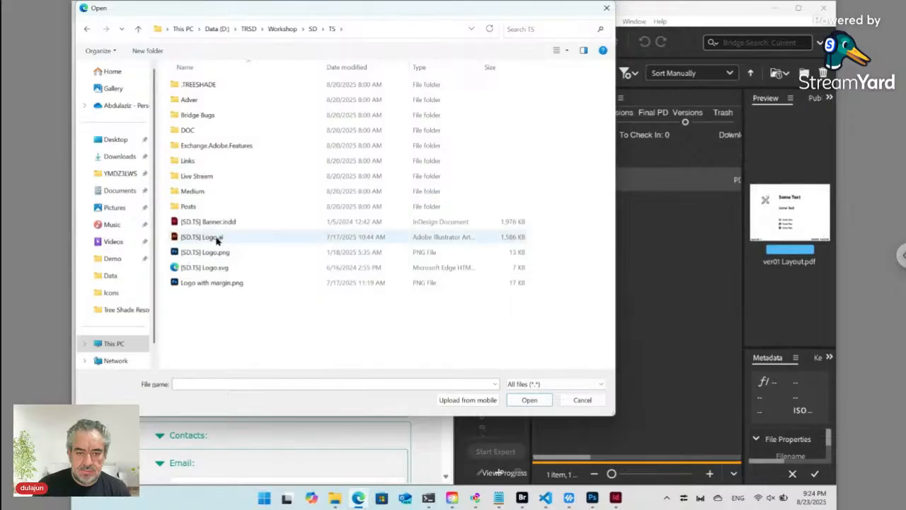
{"action": "left_click", "coordinate": [217, 239]}
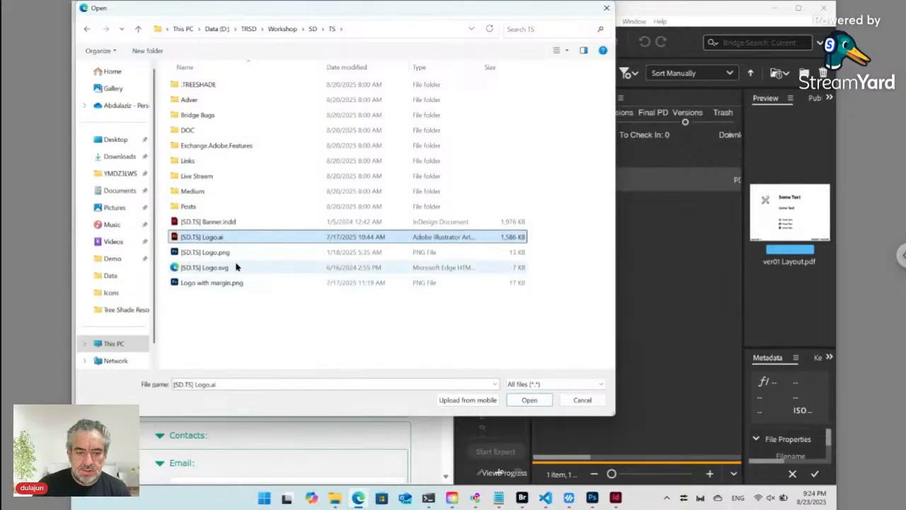
{"action": "left_click", "coordinate": [230, 255]}
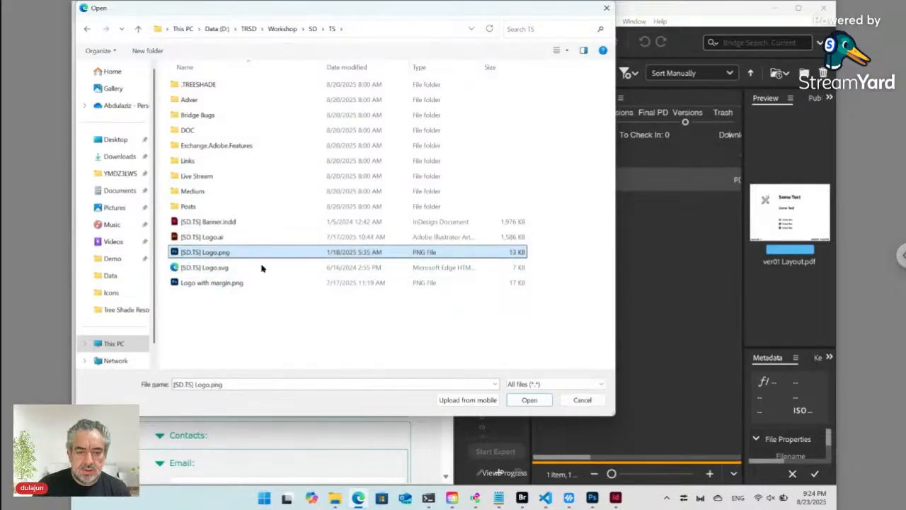
{"action": "left_click", "coordinate": [524, 400]}
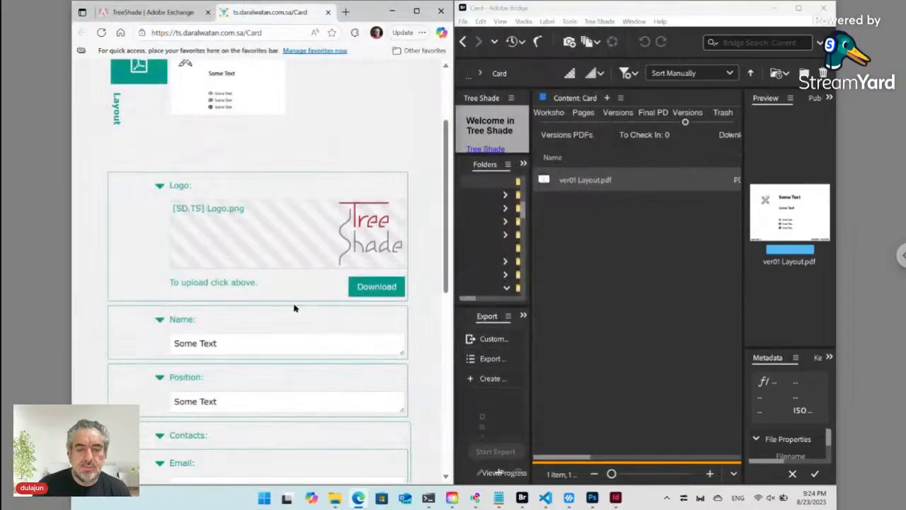
- Replace the placeholder name with the owner's full name and the position with Developer
{"action": "left_click", "coordinate": [196, 343]}
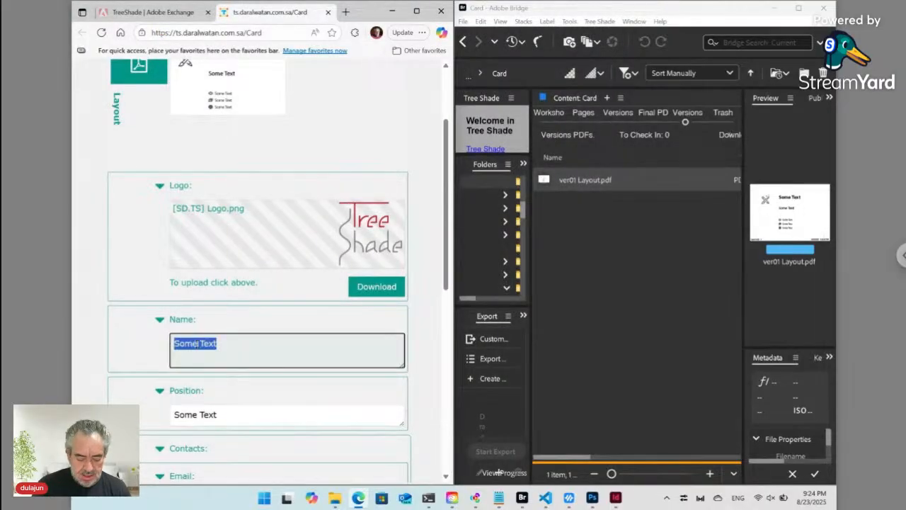
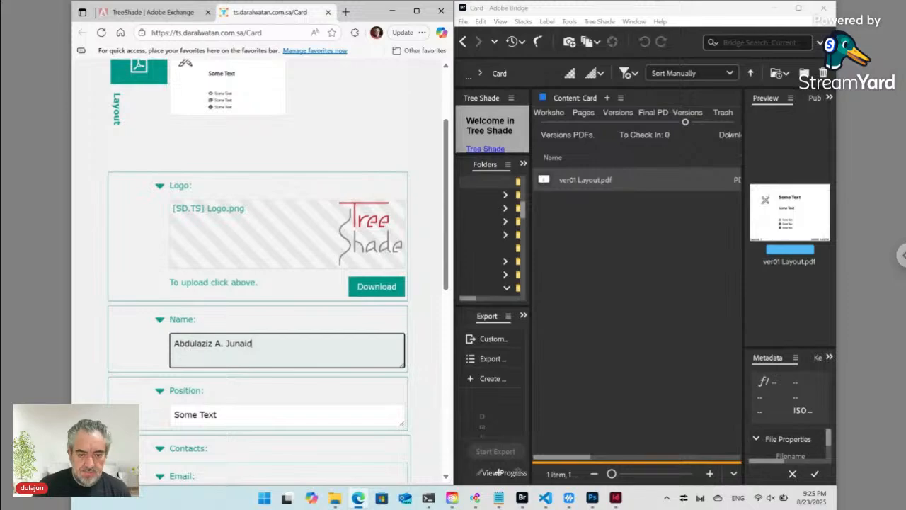
{"action": "left_click", "coordinate": [200, 415]}
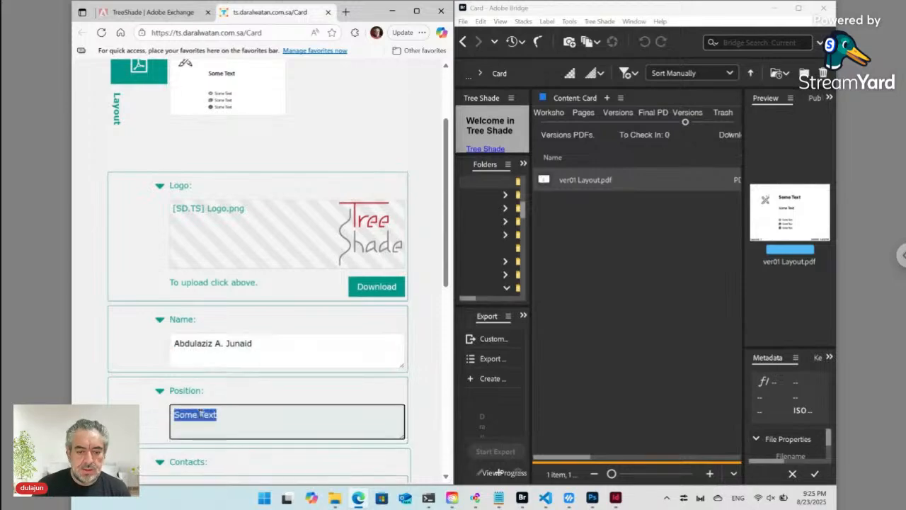
{"action": "scroll", "coordinate": [200, 416], "scroll_direction": "down", "scroll_amount": 2}
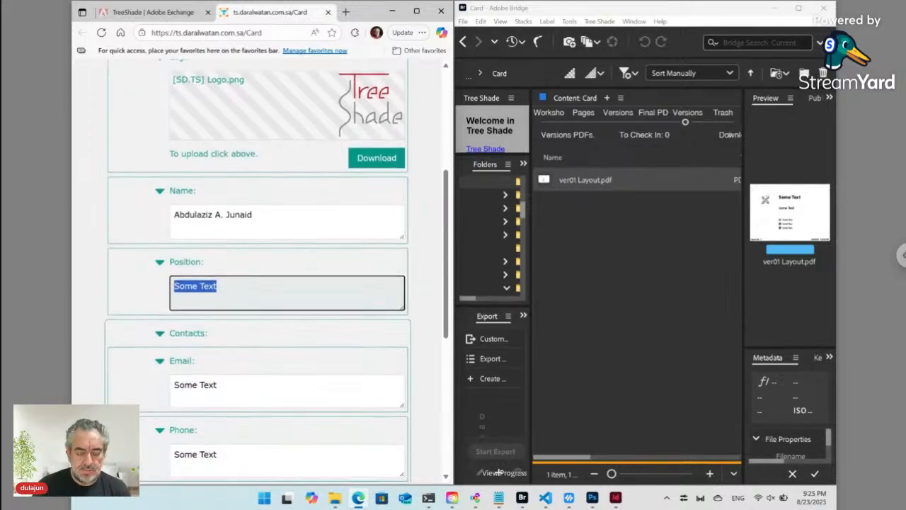
{"action": "type", "text": "Developer"}
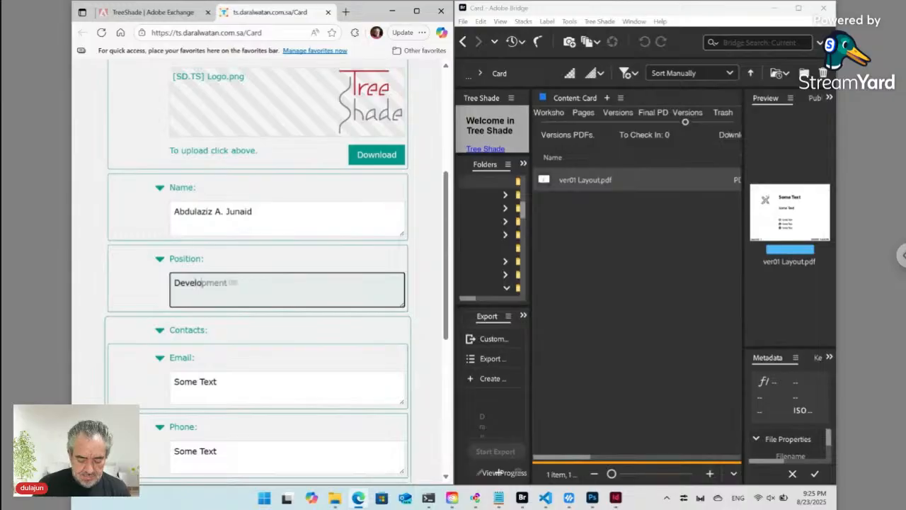
- Enter the owner's email address and phone number in place of the placeholders
{"action": "left_click", "coordinate": [199, 383]}
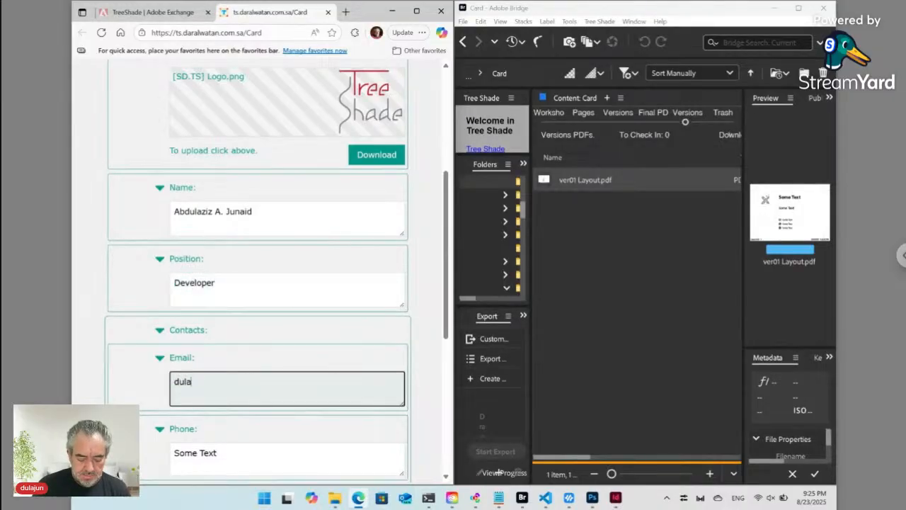
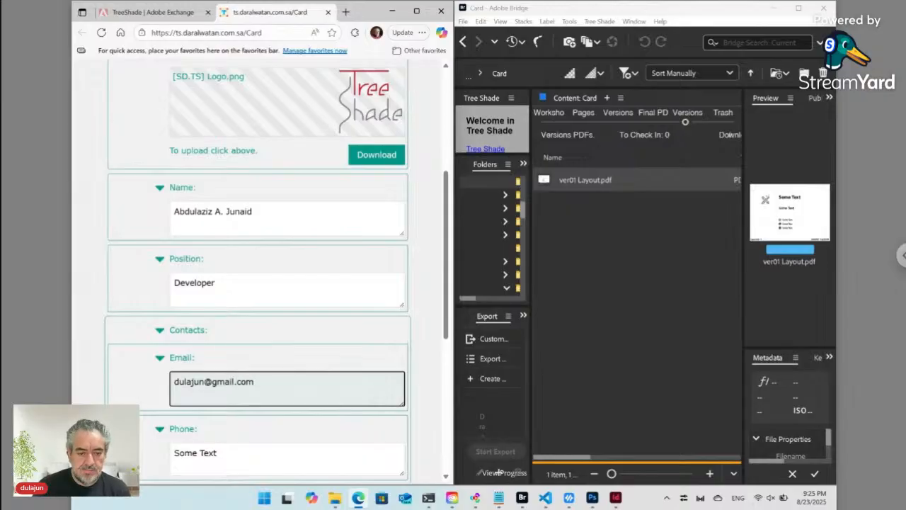
{"action": "left_click", "coordinate": [201, 452]}
{"action": "scroll", "coordinate": [202, 453], "scroll_direction": "down", "scroll_amount": 3}
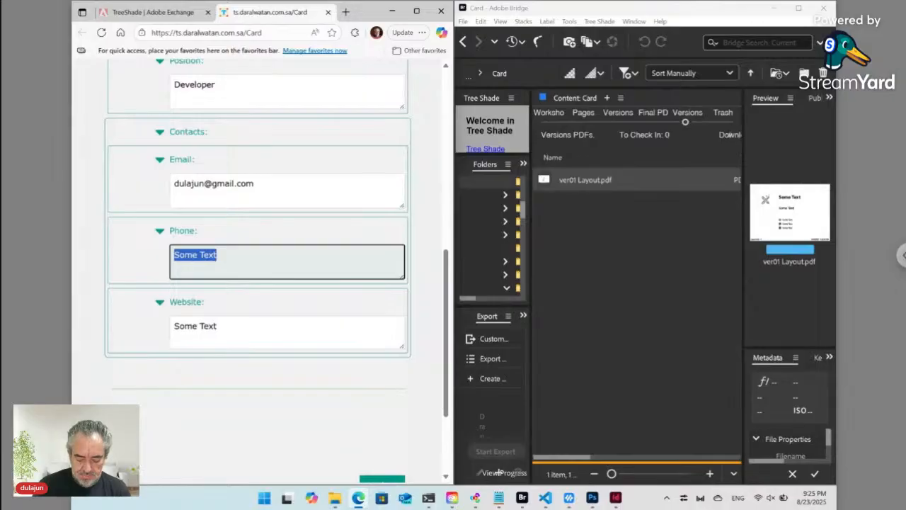
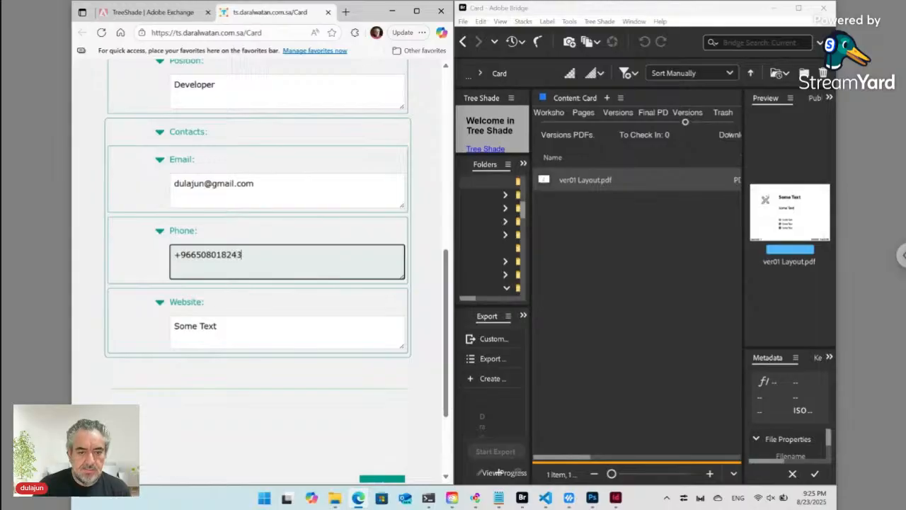
{"action": "triple_click", "coordinate": [194, 331]}
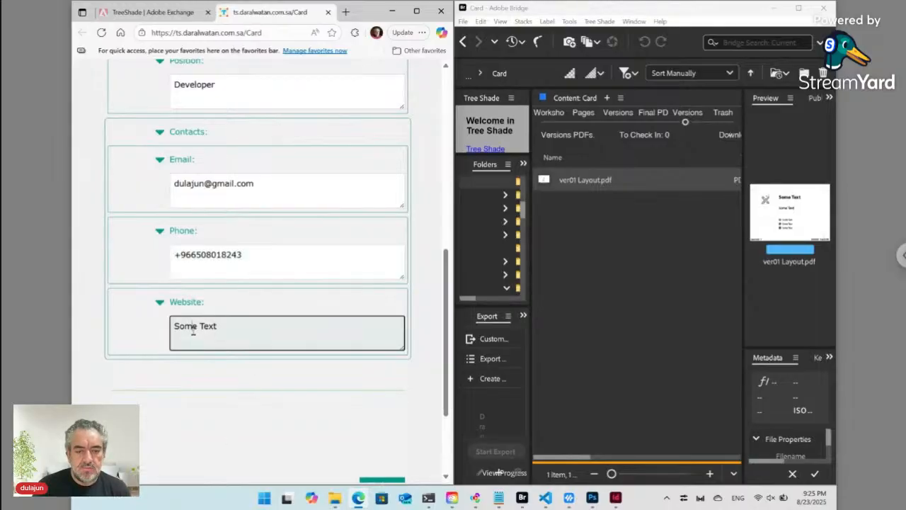
{"action": "left_click", "coordinate": [154, 12]}
{"action": "left_click", "coordinate": [204, 33]}
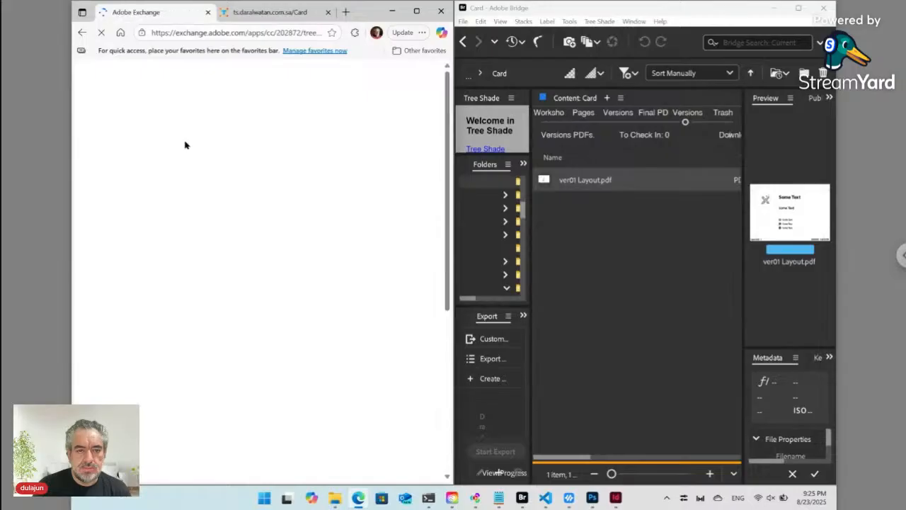
{"action": "left_click", "coordinate": [190, 33]}
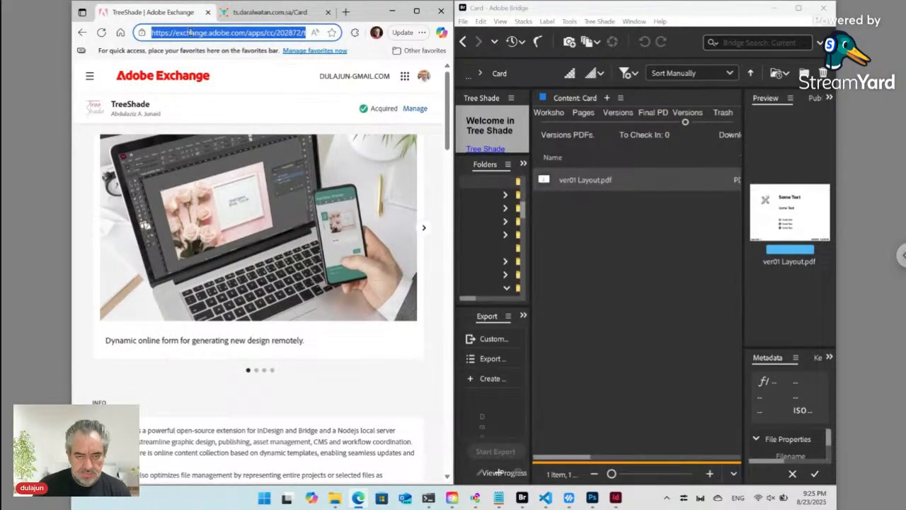
{"action": "left_click", "coordinate": [262, 13]}
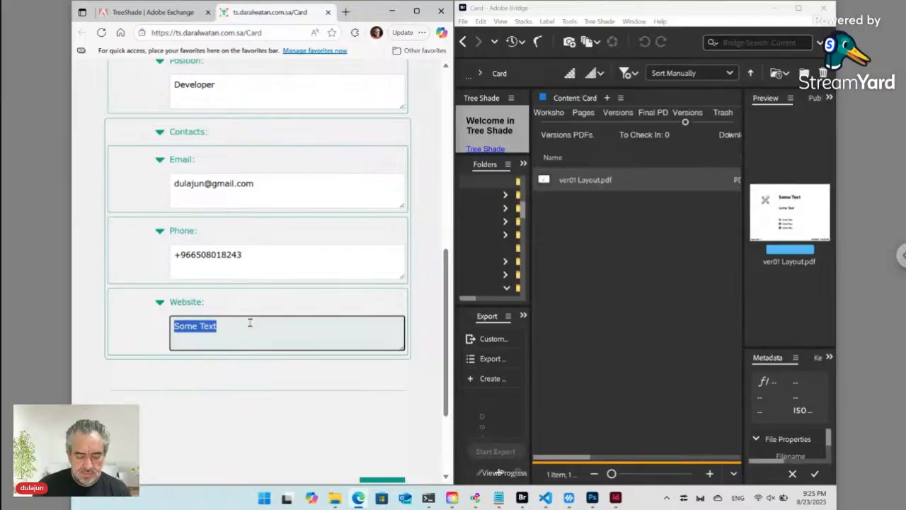
{"action": "type", "text": "https://exchange.adobe.com/apps/cc/202872/treeshade#"}
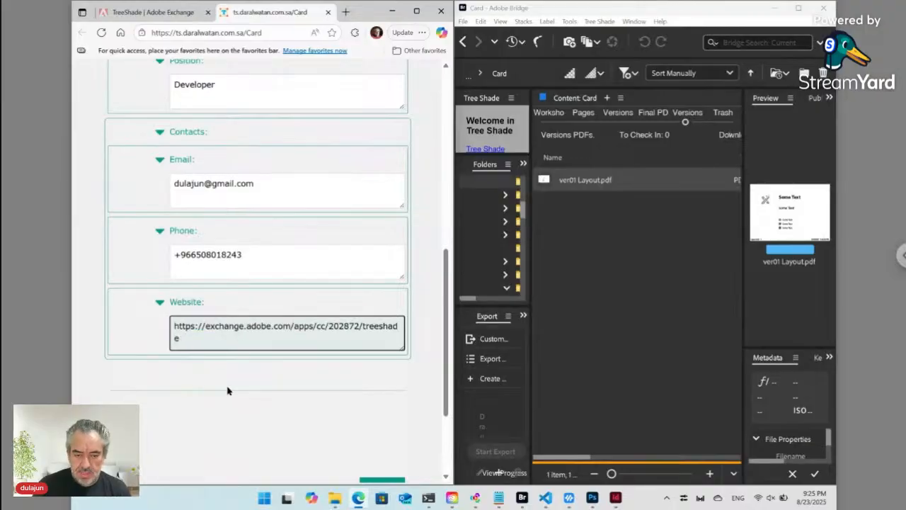
{"action": "scroll", "coordinate": [368, 399], "scroll_direction": "down", "scroll_amount": 2}
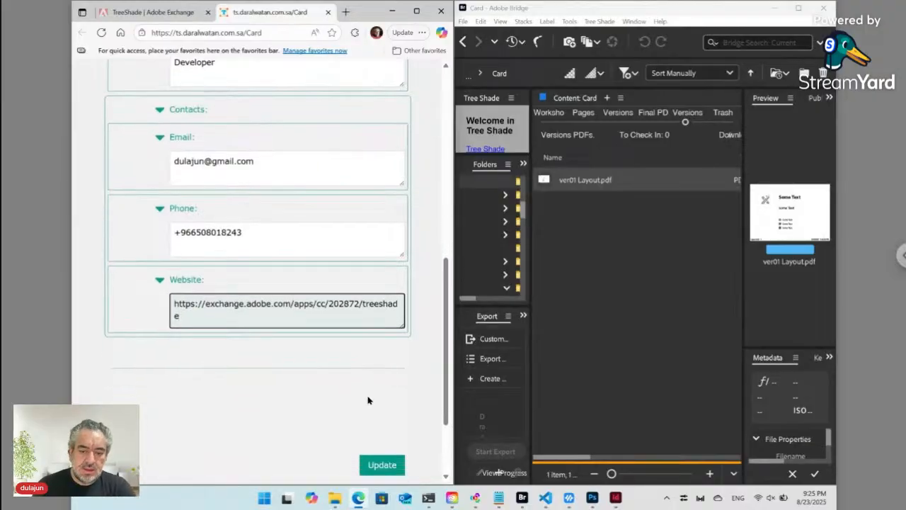
{"action": "left_click", "coordinate": [381, 363]}
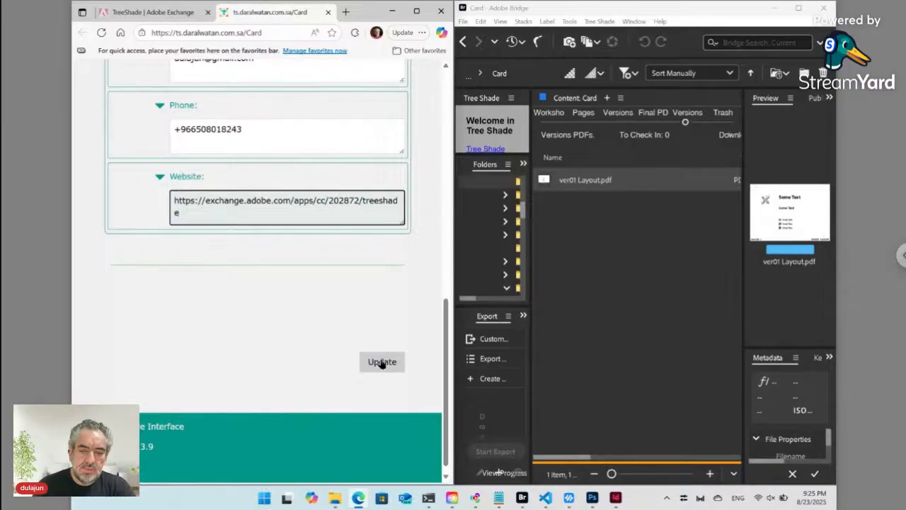
{"action": "left_click", "coordinate": [381, 363]}
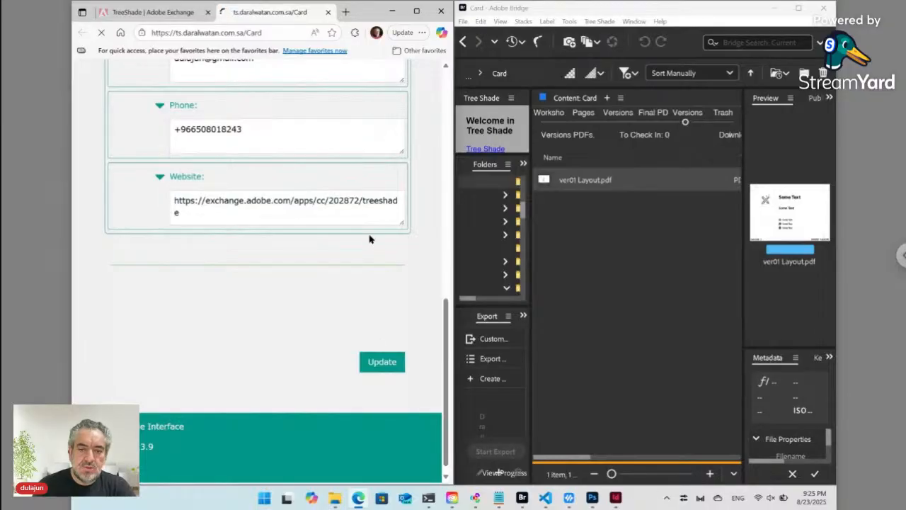
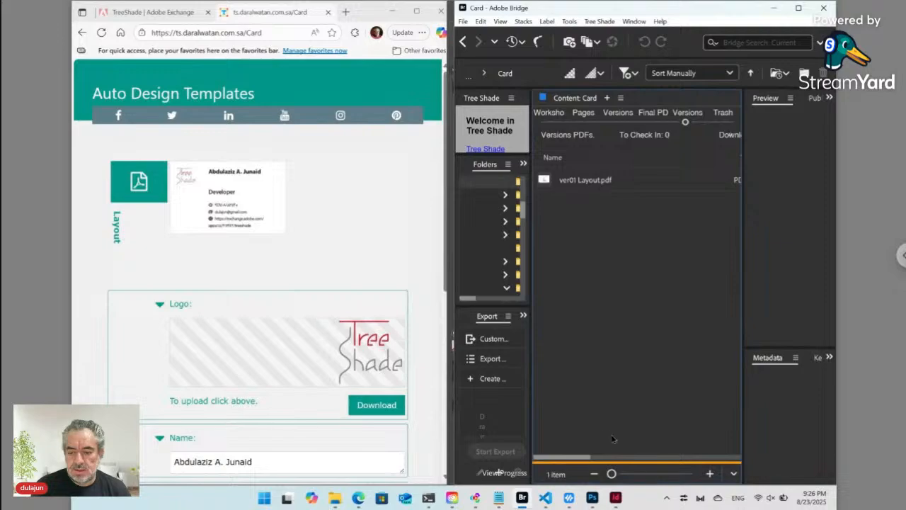
- Switch to the Layout.indd business card document in InDesign
{"action": "left_click", "coordinate": [617, 498]}
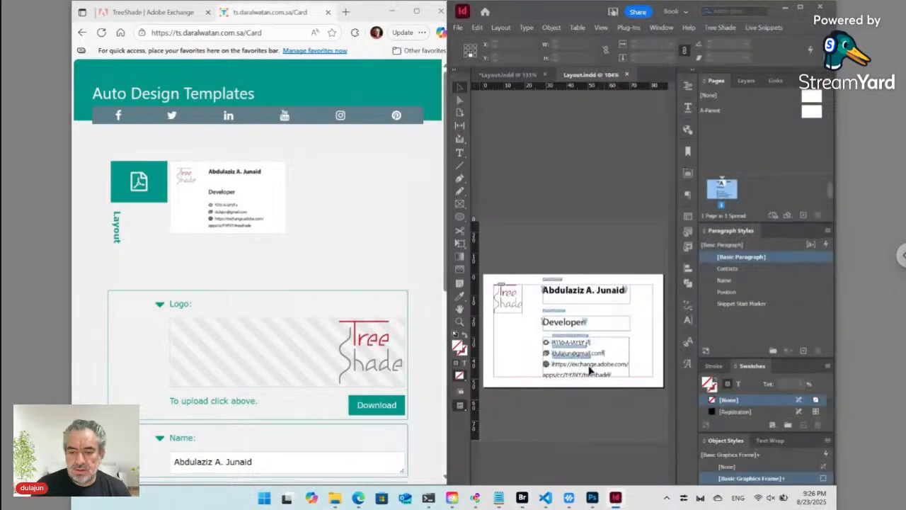
- Maximize the InDesign window, fit the card in view, and put the cursor in the phone line
{"action": "left_click", "coordinate": [800, 7]}
{"action": "key", "text": "ctrl+0"}
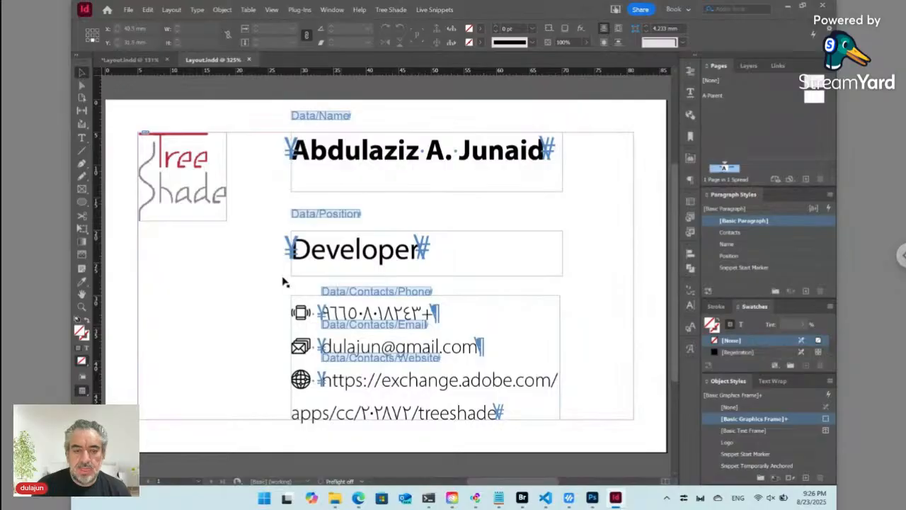
{"action": "left_click", "coordinate": [81, 138]}
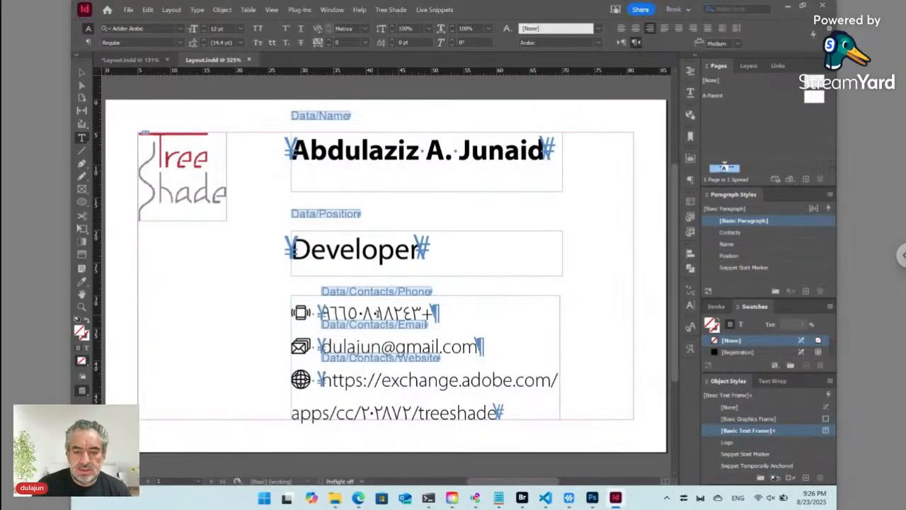
{"action": "left_click", "coordinate": [378, 312]}
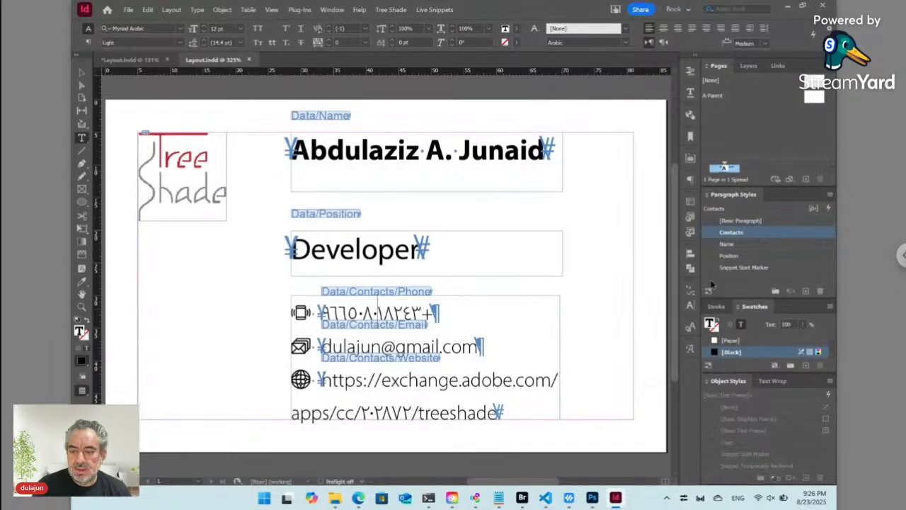
{"action": "right_click", "coordinate": [745, 234]}
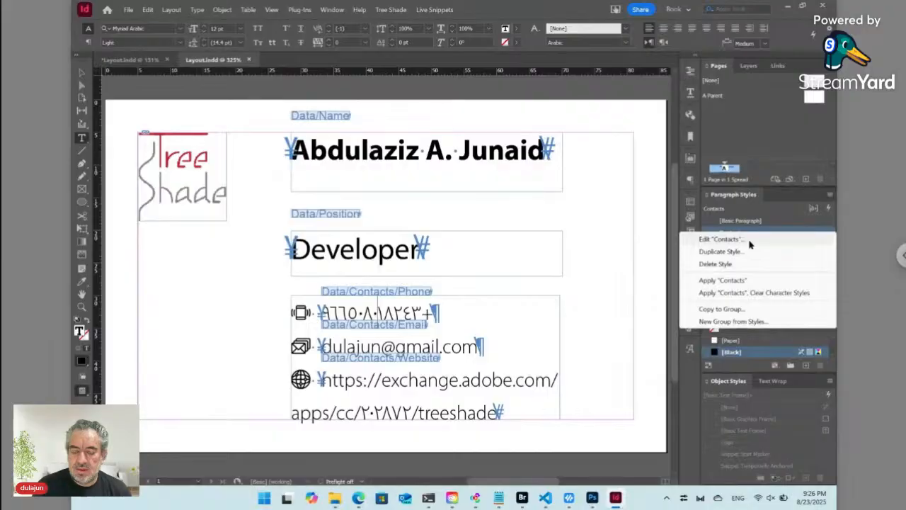
{"action": "left_click", "coordinate": [748, 240]}
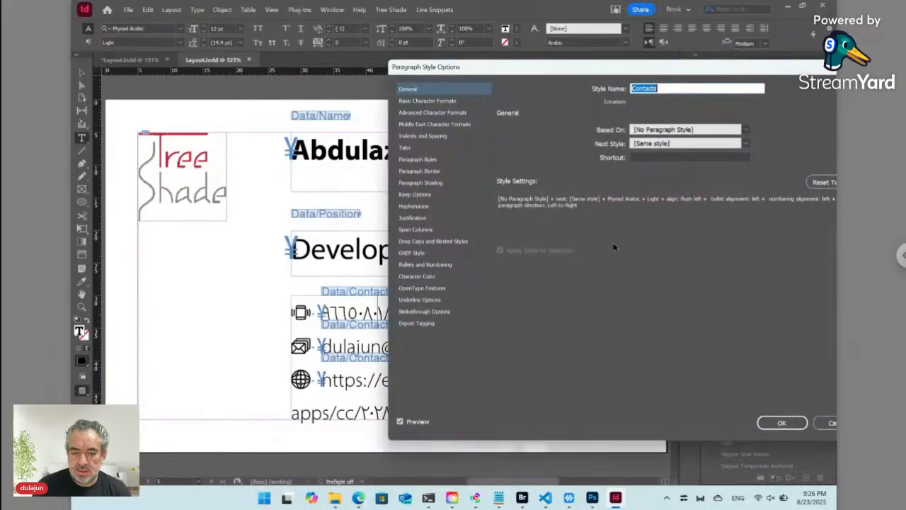
{"action": "left_click", "coordinate": [432, 135]}
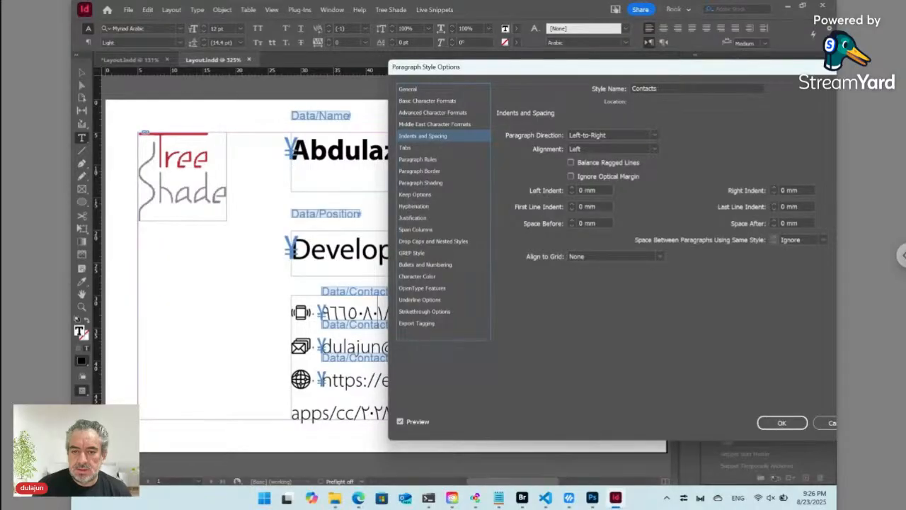
{"action": "left_click", "coordinate": [441, 125]}
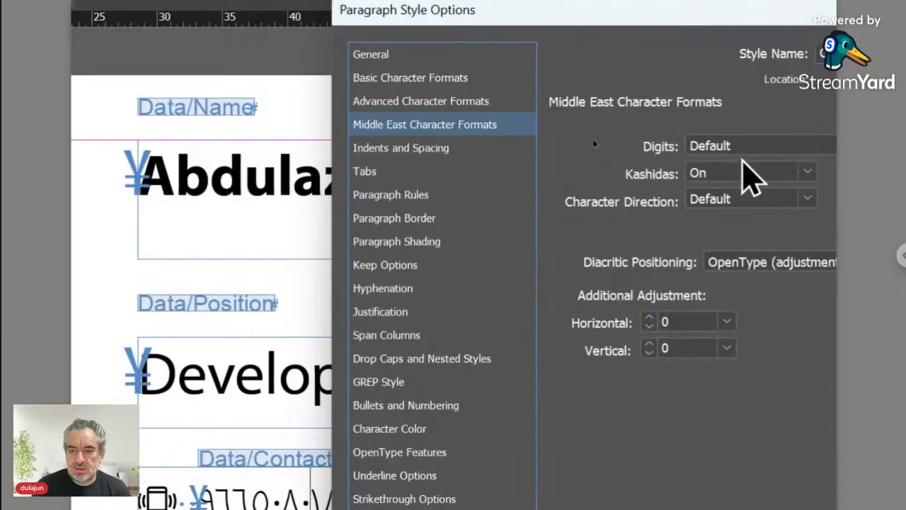
{"action": "left_click", "coordinate": [700, 150]}
{"action": "left_click", "coordinate": [749, 197]}
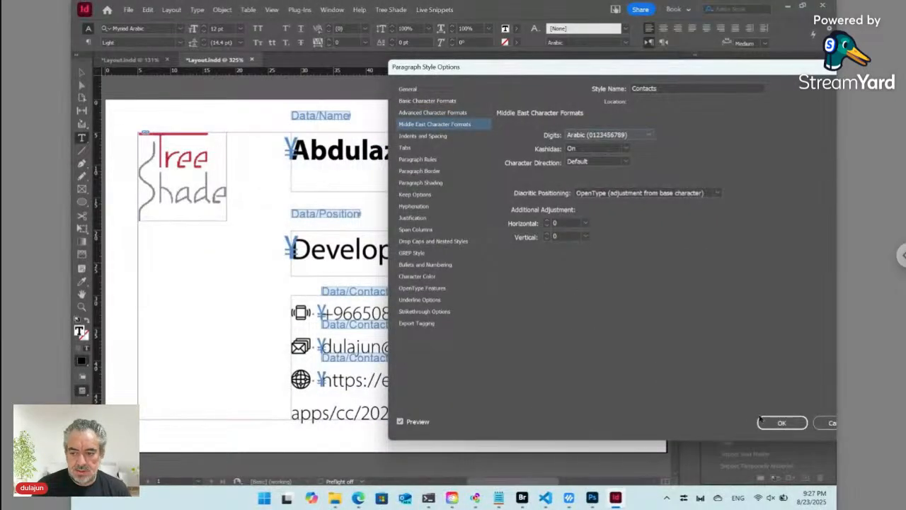
{"action": "left_click", "coordinate": [774, 424]}
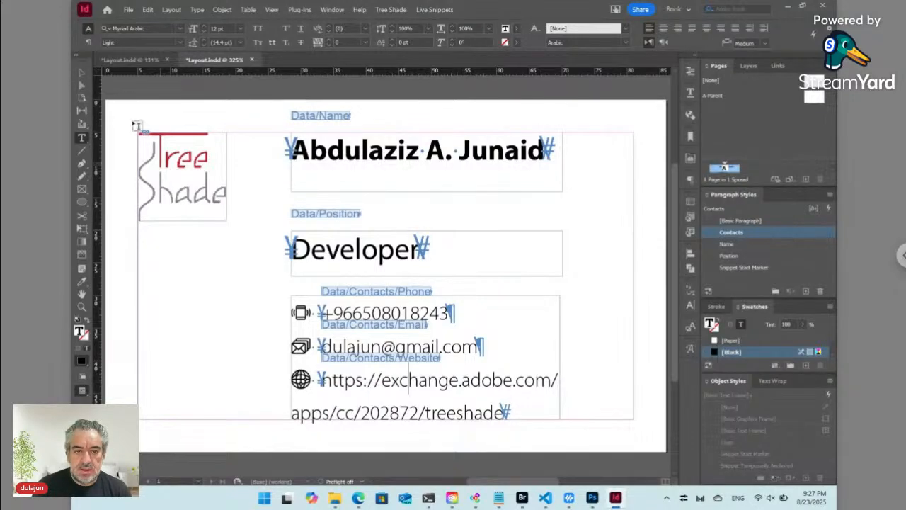
- Stretch the contacts frame out to the card's left and right sides, then save with Ctrl+S to start check-in
{"action": "left_click", "coordinate": [82, 74]}
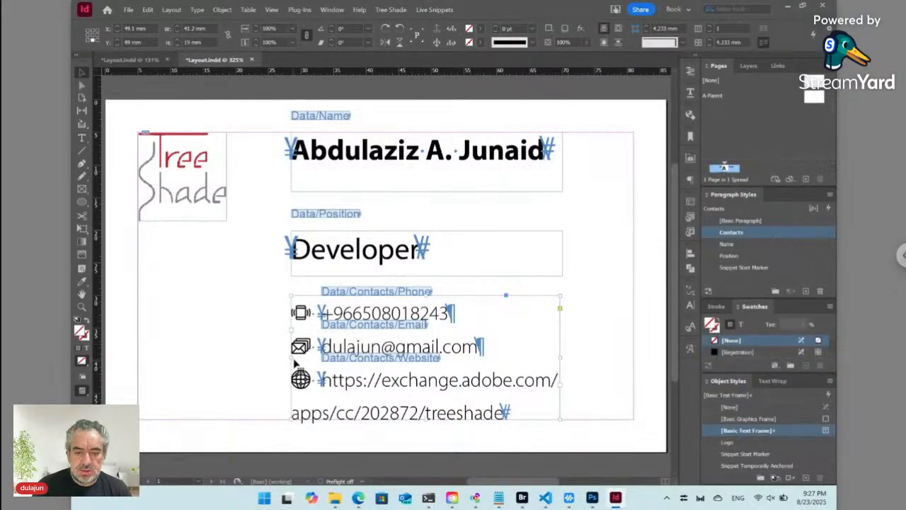
{"action": "left_click_drag", "start_coordinate": [291, 359], "coordinate": [138, 360]}
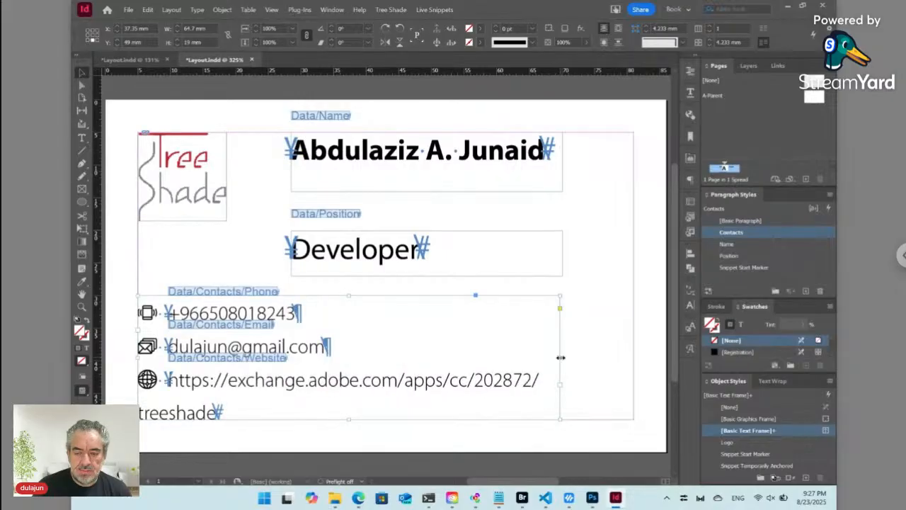
{"action": "left_click_drag", "start_coordinate": [559, 359], "coordinate": [631, 359]}
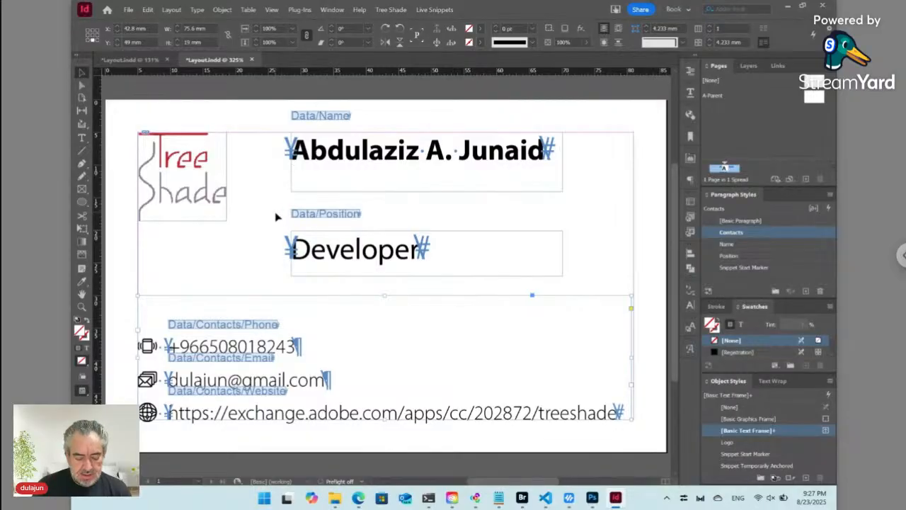
{"action": "key", "text": "ctrl+s"}
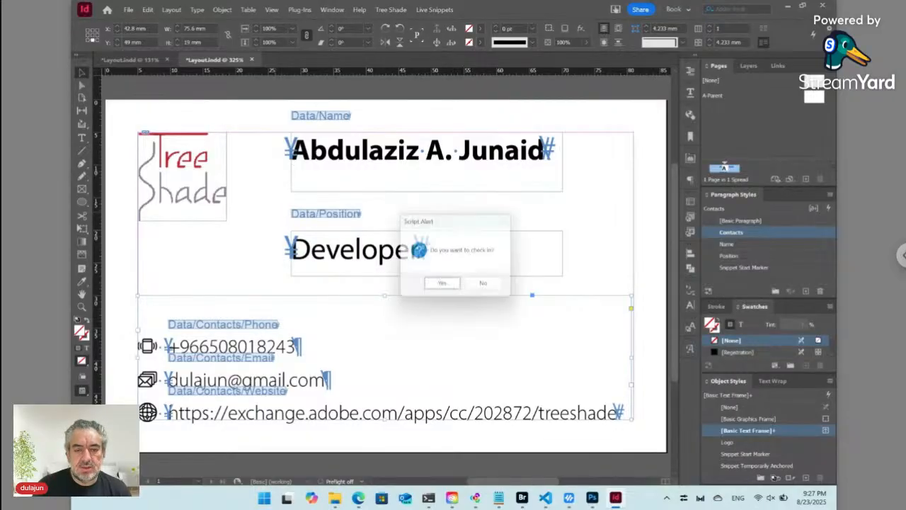
- Answer Yes to the 'Do you want to check in?' Script Alert
{"action": "left_click", "coordinate": [449, 289]}
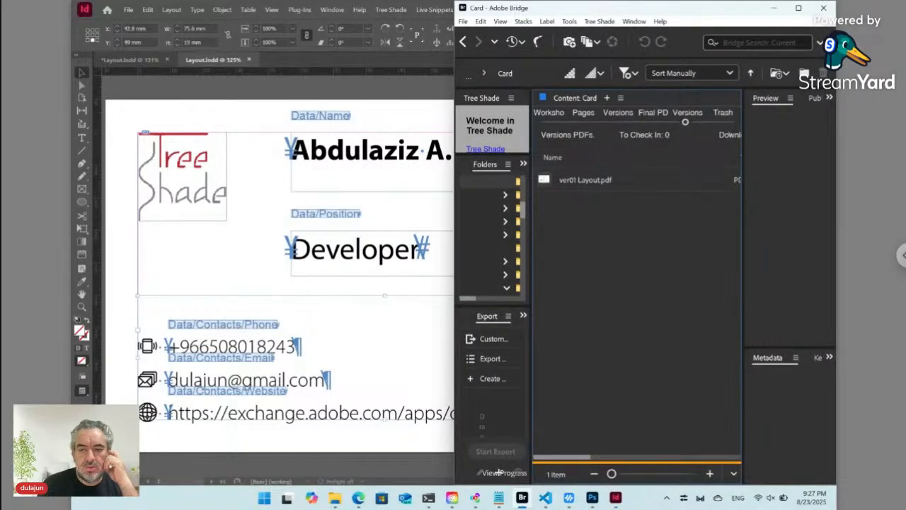
- Select ver01 Layout.pdf in Bridge, then refresh the TreeShade Card page and scroll through its updated preview
{"action": "left_click", "coordinate": [588, 182]}
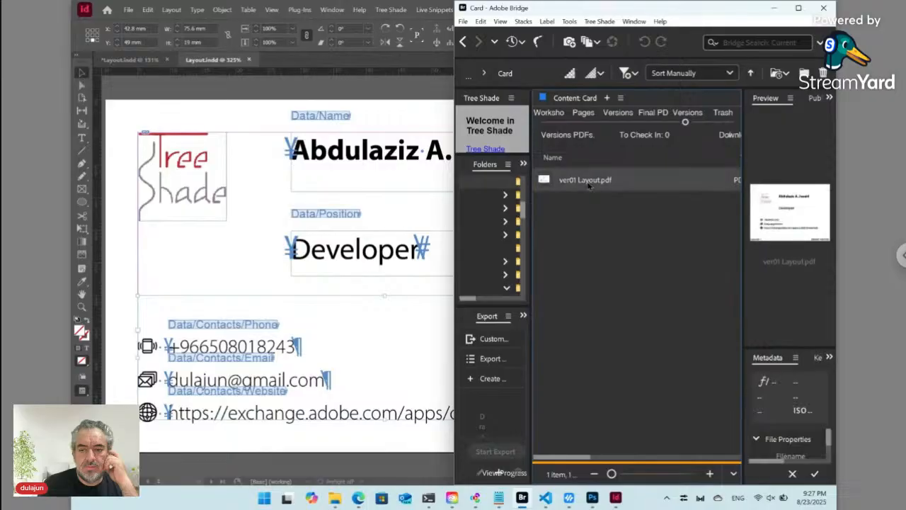
{"action": "left_click", "coordinate": [358, 499]}
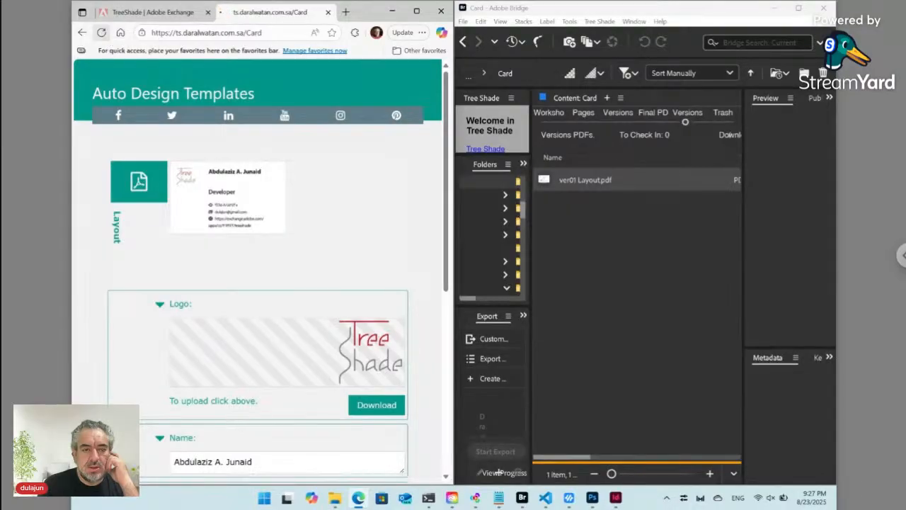
{"action": "left_click", "coordinate": [101, 33]}
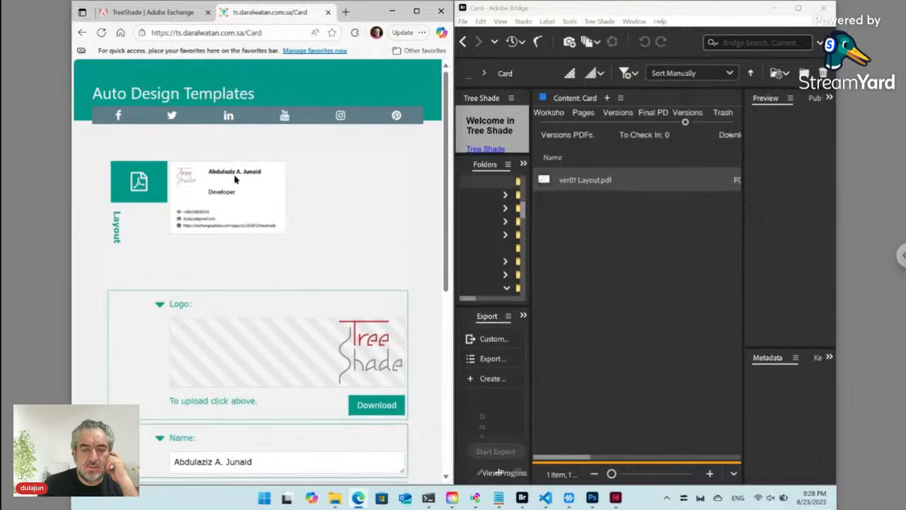
{"action": "scroll", "coordinate": [269, 272], "scroll_direction": "down", "scroll_amount": 2}
{"action": "scroll", "coordinate": [269, 272], "scroll_direction": "down", "scroll_amount": 1}
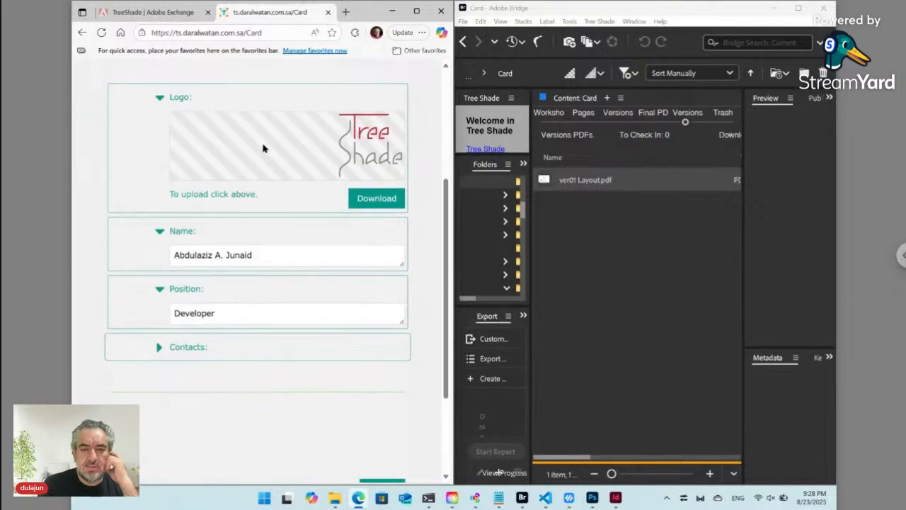
{"action": "scroll", "coordinate": [262, 146], "scroll_direction": "up", "scroll_amount": 3}
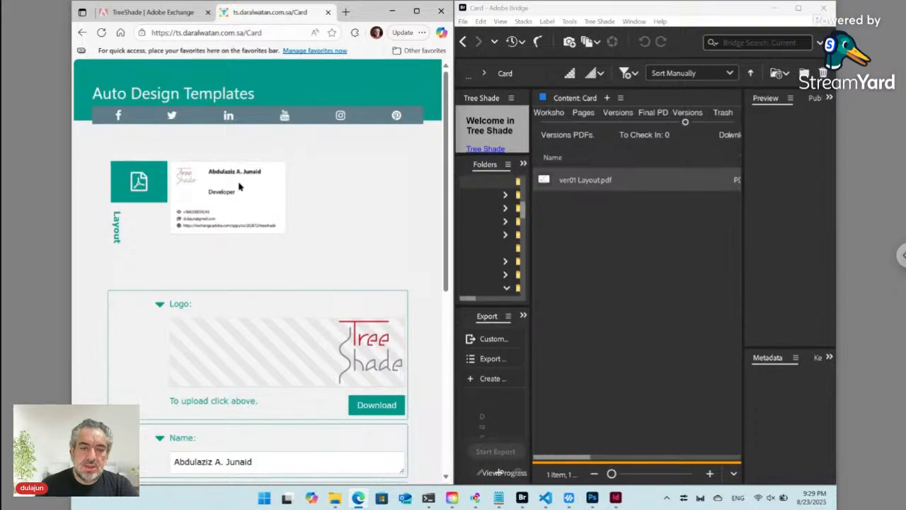
{"action": "scroll", "coordinate": [271, 314], "scroll_direction": "down", "scroll_amount": 3}
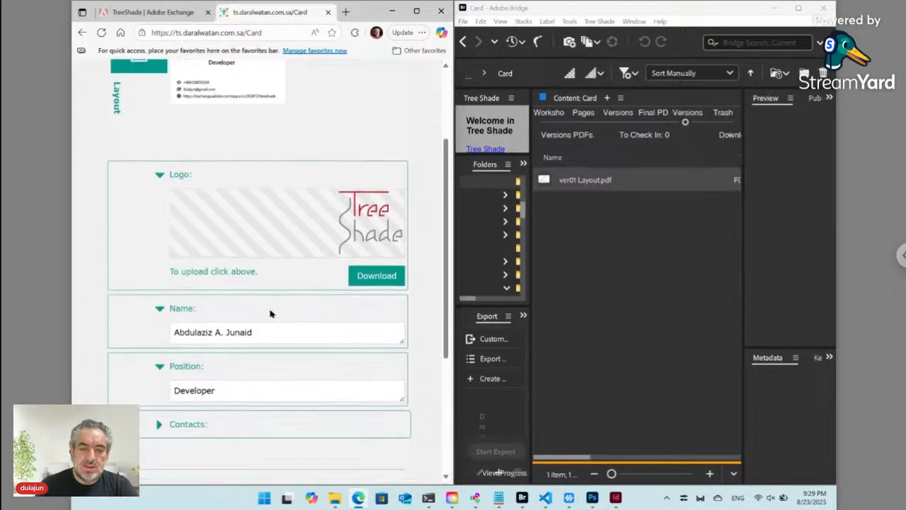
{"action": "scroll", "coordinate": [270, 314], "scroll_direction": "down", "scroll_amount": 1}
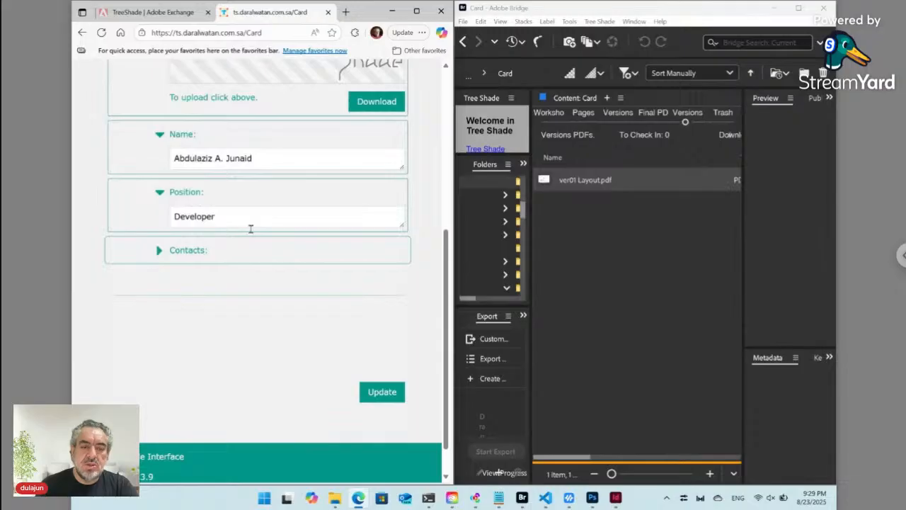